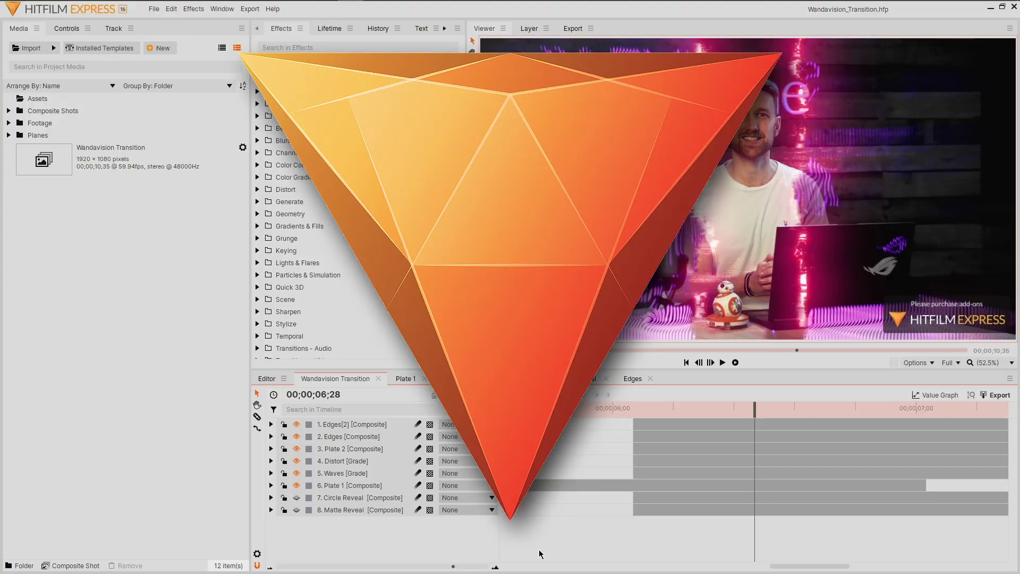
- Scrub through the finished WandaVision transition preview
{"action": "left_click_drag", "start_coordinate": [642, 409], "coordinate": [618, 425]}
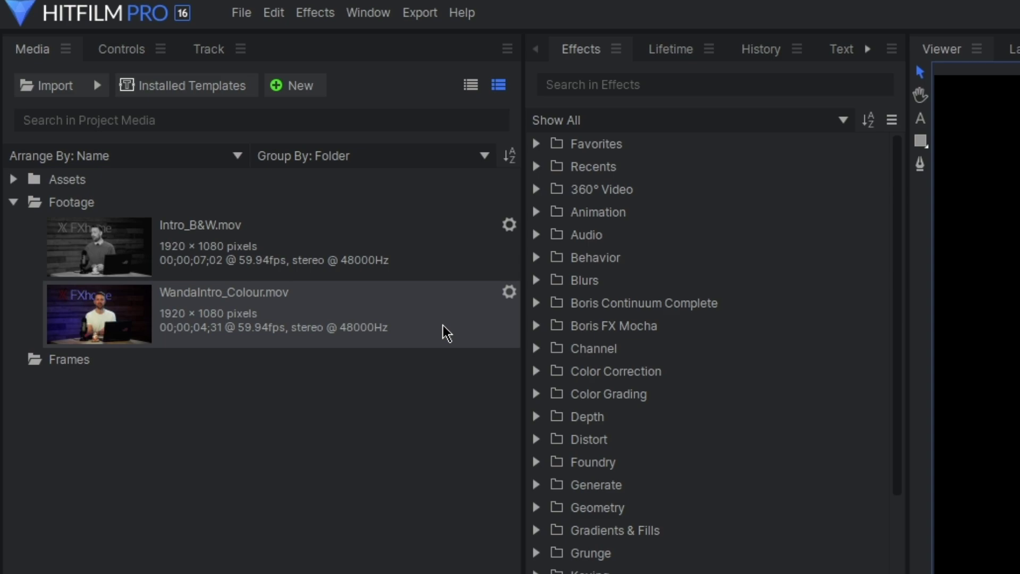
- Add WandaIntro_Colour.mov and Intro_B&W.mov to the timeline as layers
{"action": "left_click", "coordinate": [233, 156]}
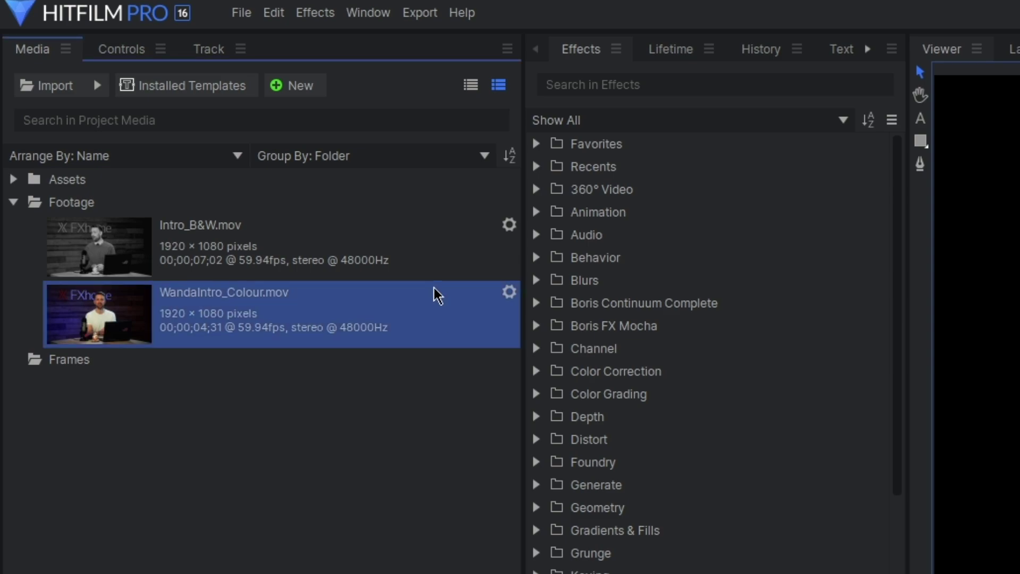
{"action": "left_click", "coordinate": [352, 248], "text": "shift"}
{"action": "left_click_drag", "start_coordinate": [352, 247], "coordinate": [814, 573]}
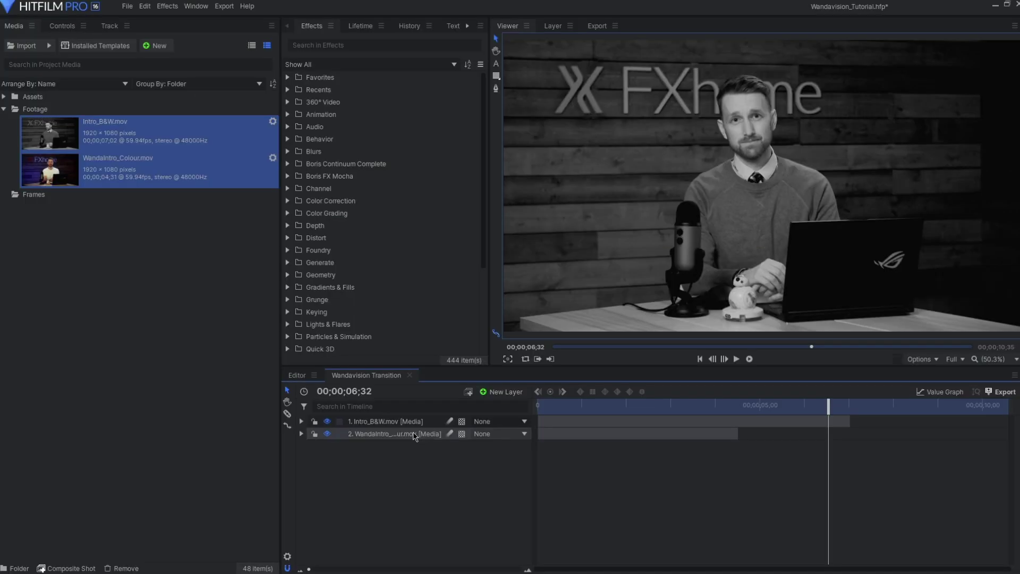
- Put the colour clip above Intro_B&W and slide it to start near the black-and-white clip's end
{"action": "left_click_drag", "start_coordinate": [254, 311], "coordinate": [250, 281]}
{"action": "left_click_drag", "start_coordinate": [565, 290], "coordinate": [605, 295]}
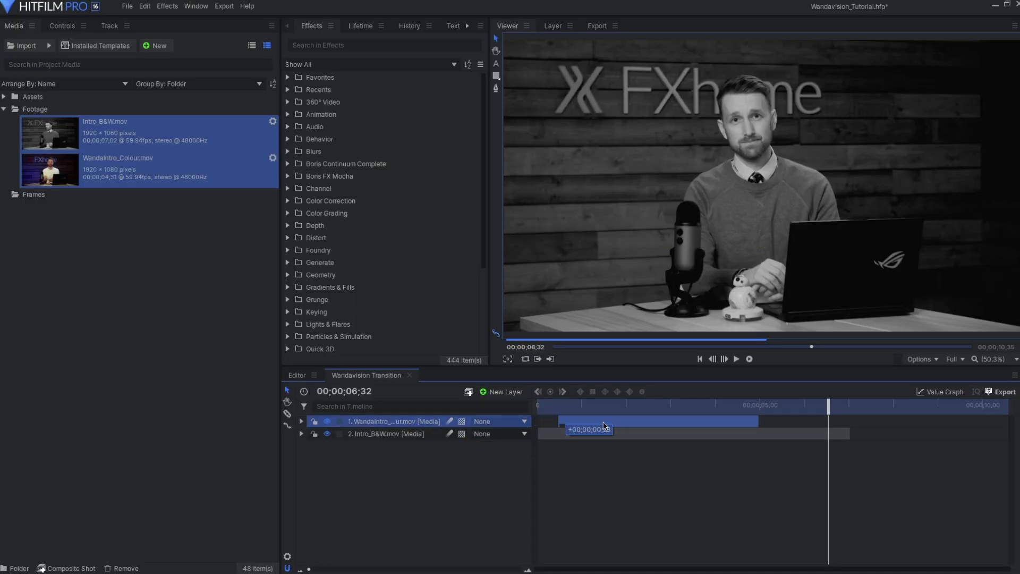
{"action": "left_click_drag", "start_coordinate": [604, 424], "coordinate": [853, 429]}
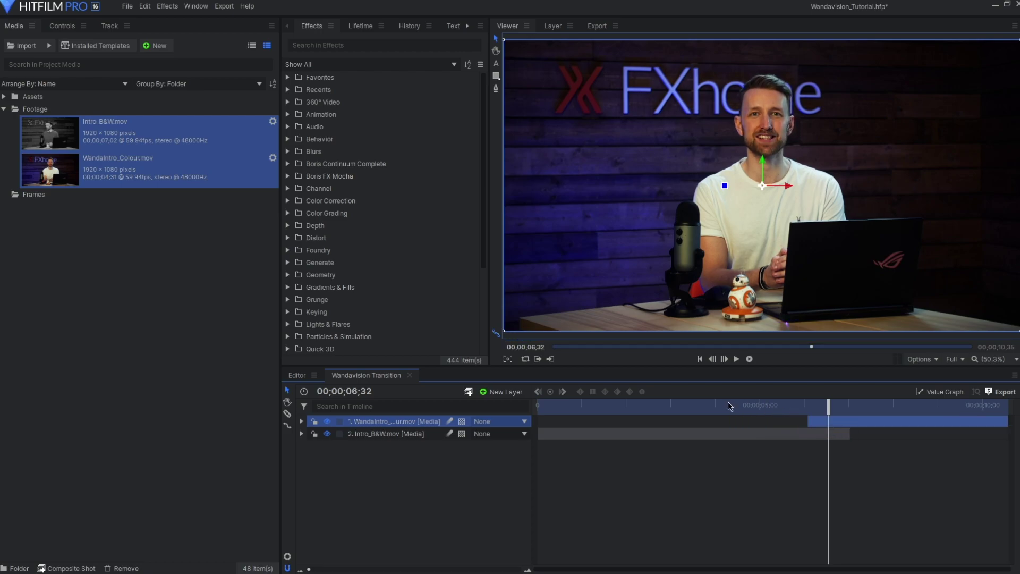
{"action": "mouse_move", "coordinate": [728, 402]}
{"action": "left_mouse_down"}
{"action": "mouse_move", "coordinate": [918, 412]}
{"action": "mouse_move", "coordinate": [718, 415]}
{"action": "left_mouse_up"}
{"action": "left_click", "coordinate": [736, 483]}
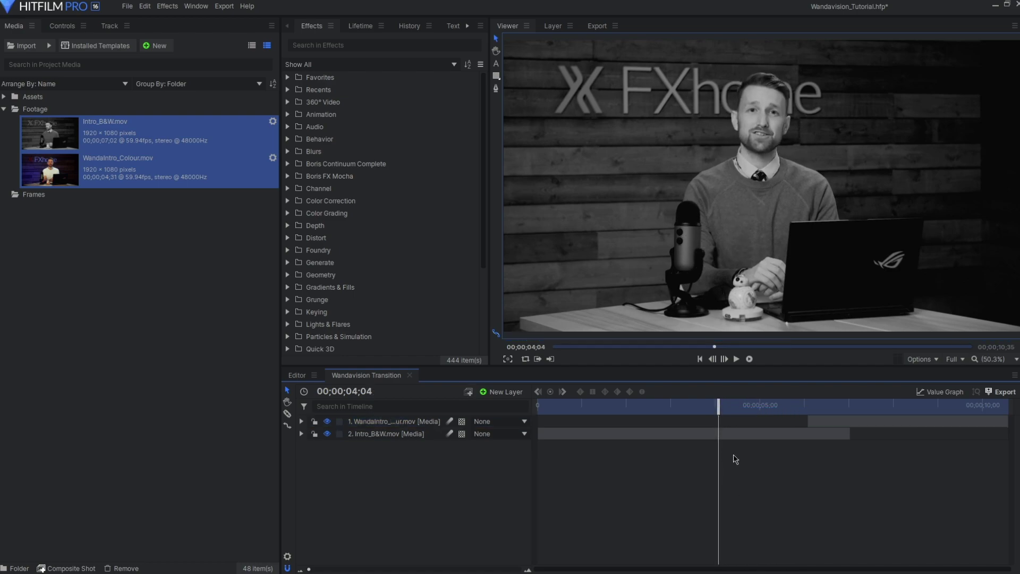
{"action": "left_click", "coordinate": [735, 431]}
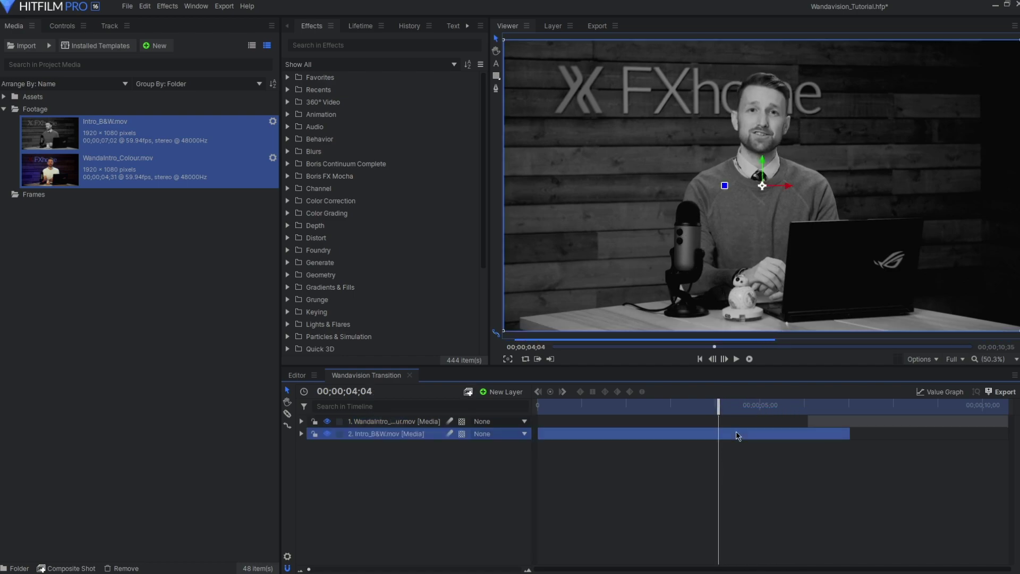
- Nest the black-and-white clip as a composite shot named Plate 1
{"action": "right_click", "coordinate": [739, 432]}
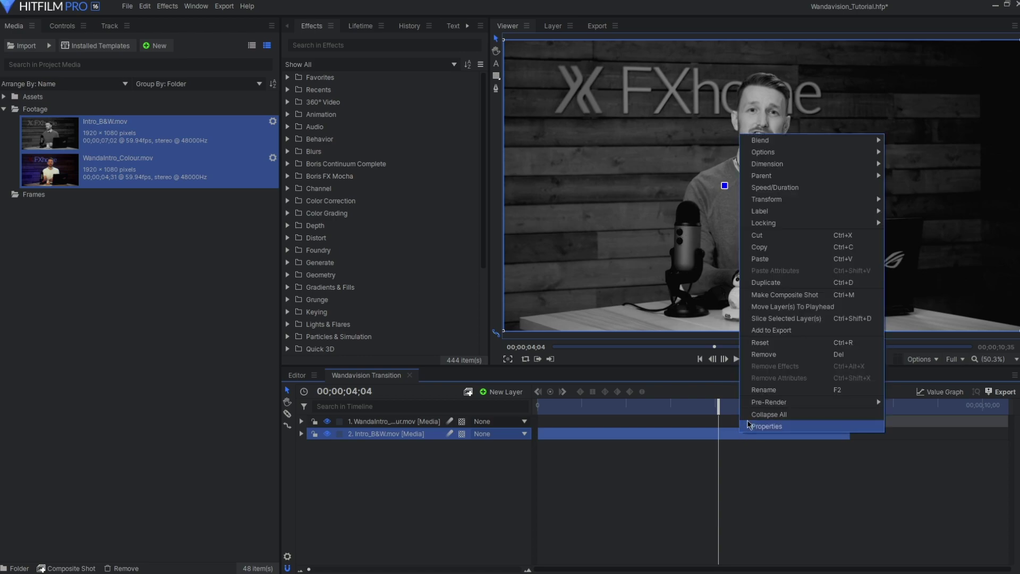
{"action": "left_click", "coordinate": [778, 294]}
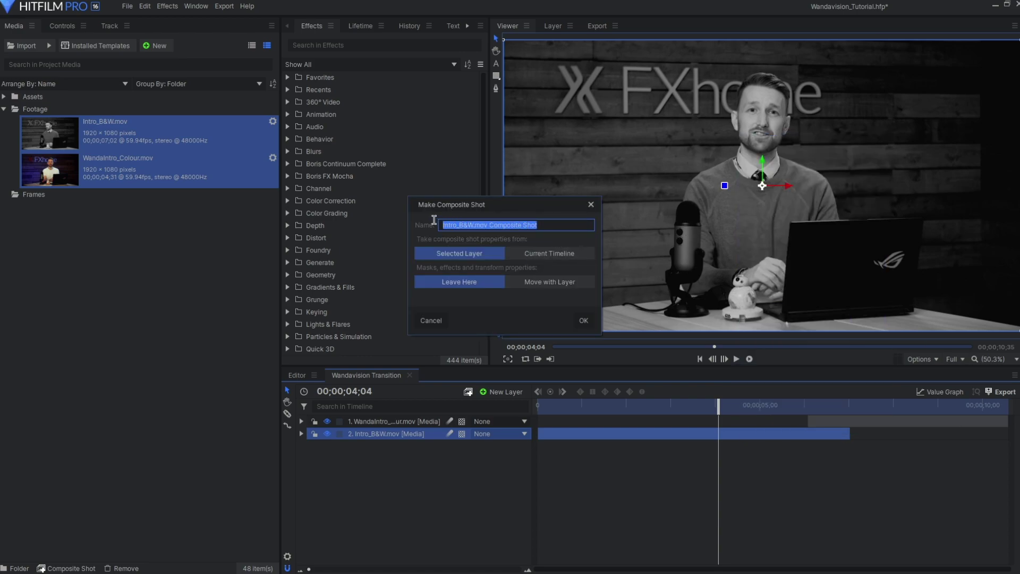
{"action": "type", "text": "P"}
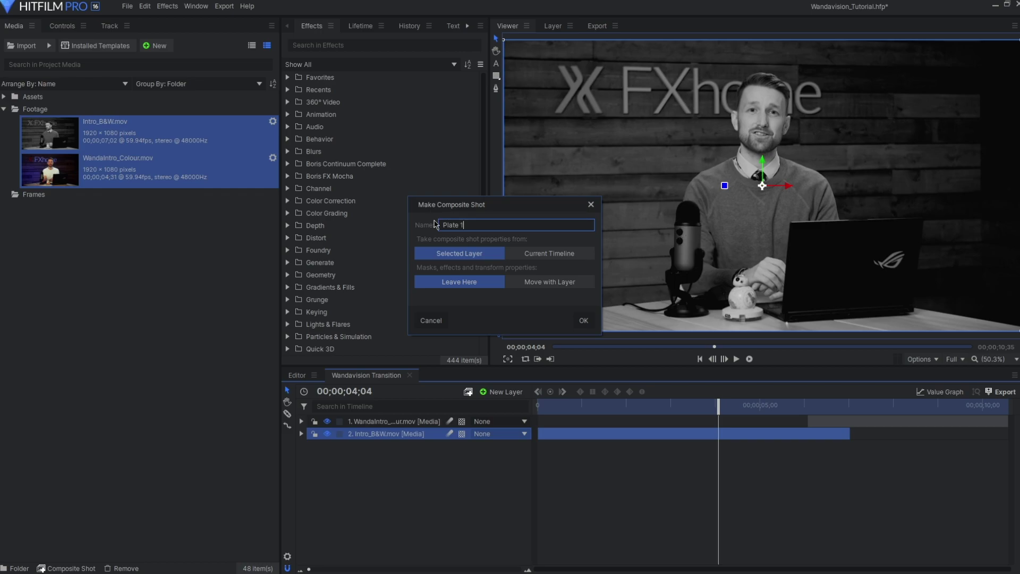
{"action": "type", "text": "late 1"}
{"action": "key", "text": "Return"}
- Nest the colour clip as composite shot Plate 2 and return to the Wandavision Transition timeline
{"action": "right_click", "coordinate": [818, 423]}
{"action": "left_click", "coordinate": [884, 286]}
{"action": "triple_click", "coordinate": [576, 224]}
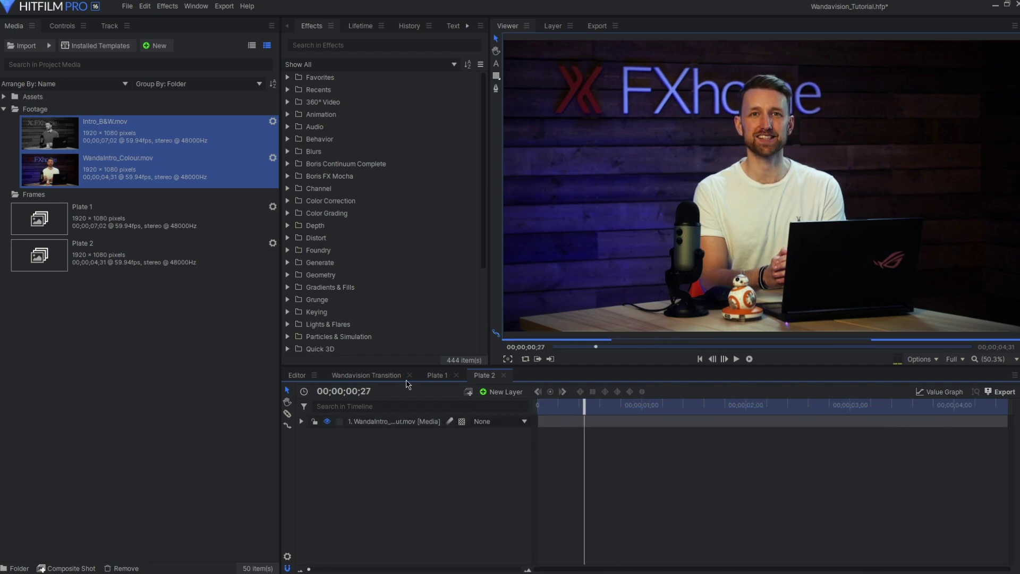
{"action": "left_click", "coordinate": [352, 375]}
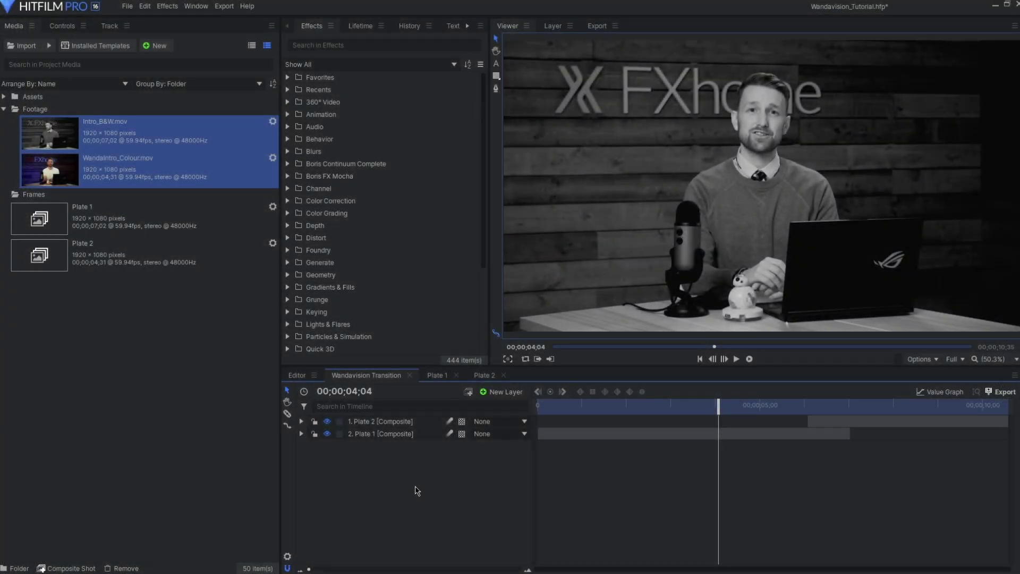
- Add a new plane layer named Matte Reveal
{"action": "left_click", "coordinate": [515, 397]}
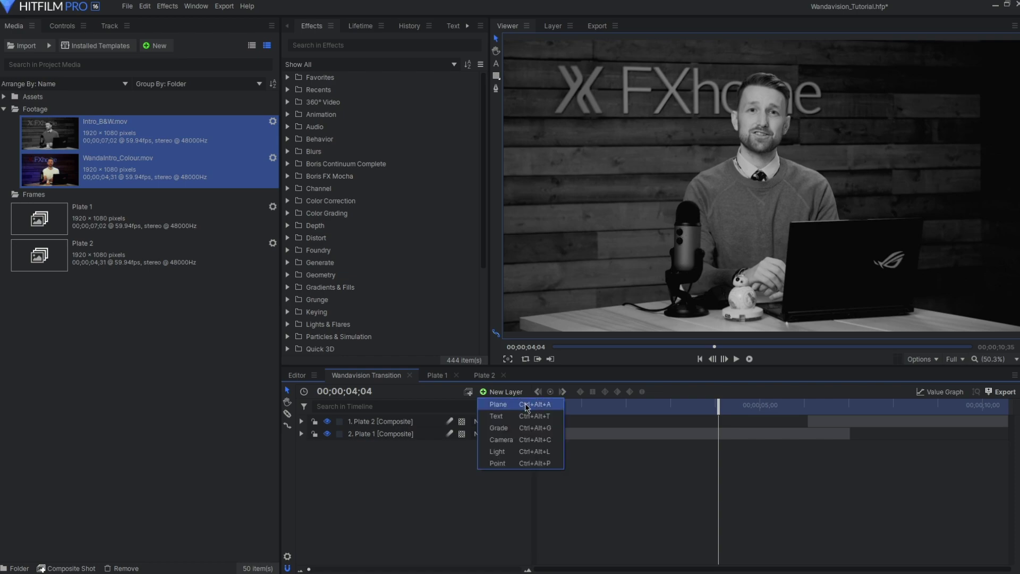
{"action": "left_click", "coordinate": [522, 408]}
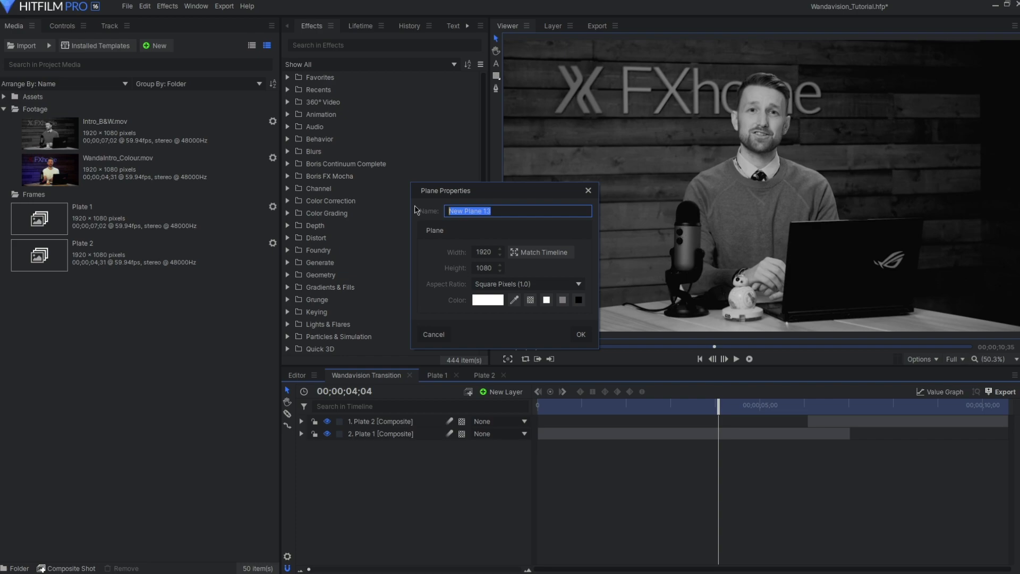
{"action": "type", "text": "Matte Reveal"}
{"action": "left_click", "coordinate": [581, 334]}
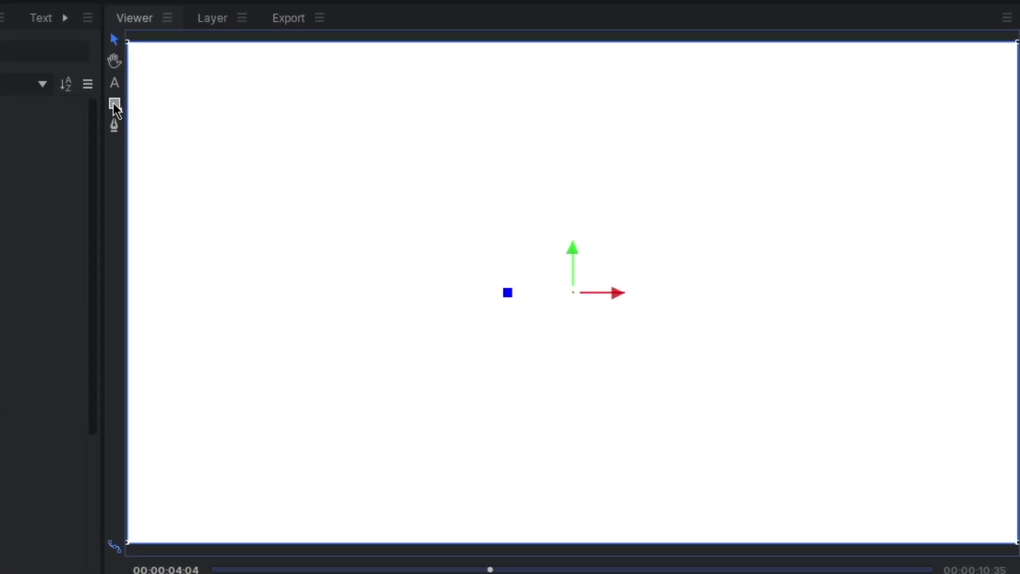
- Give the Matte Reveal plane a full-frame rectangle mask ready for point editing
{"action": "left_click", "coordinate": [115, 104]}
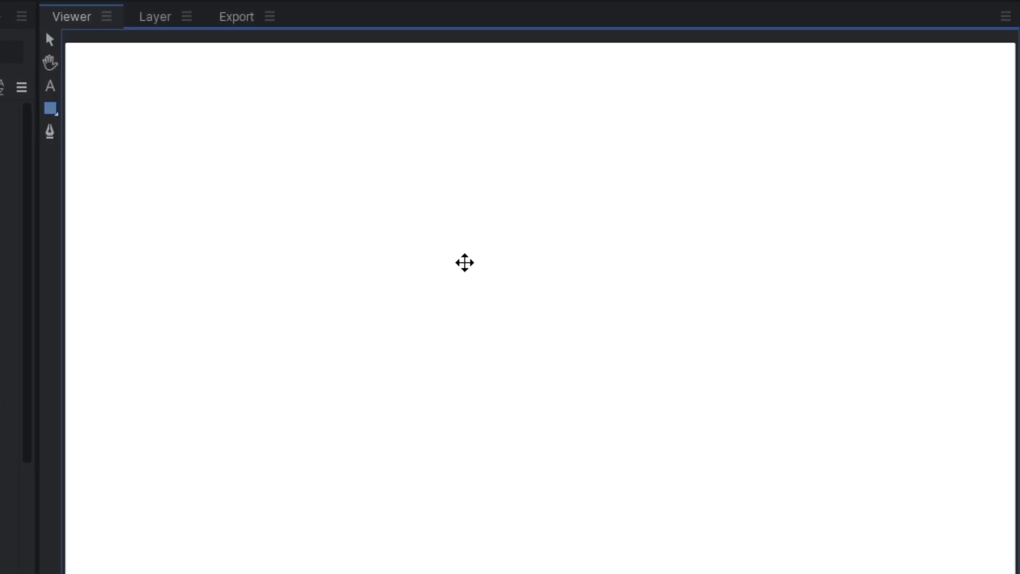
{"action": "scroll", "coordinate": [464, 262], "scroll_direction": "down", "scroll_amount": 1}
{"action": "left_click", "coordinate": [49, 131]}
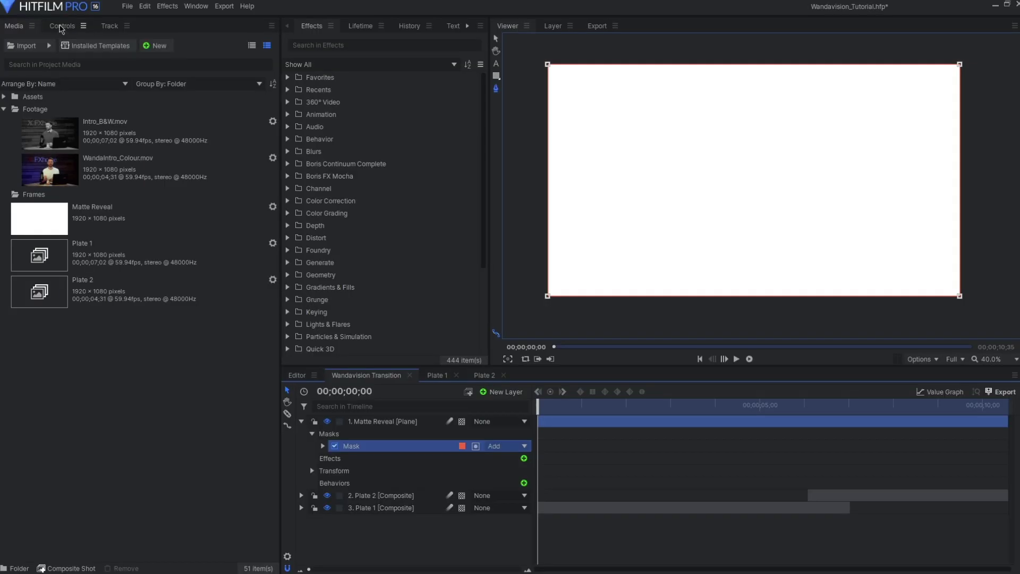
- Squeeze the Matte Reveal mask to a thin vertical line and set a Path keyframe at frame 0
{"action": "left_click", "coordinate": [62, 25]}
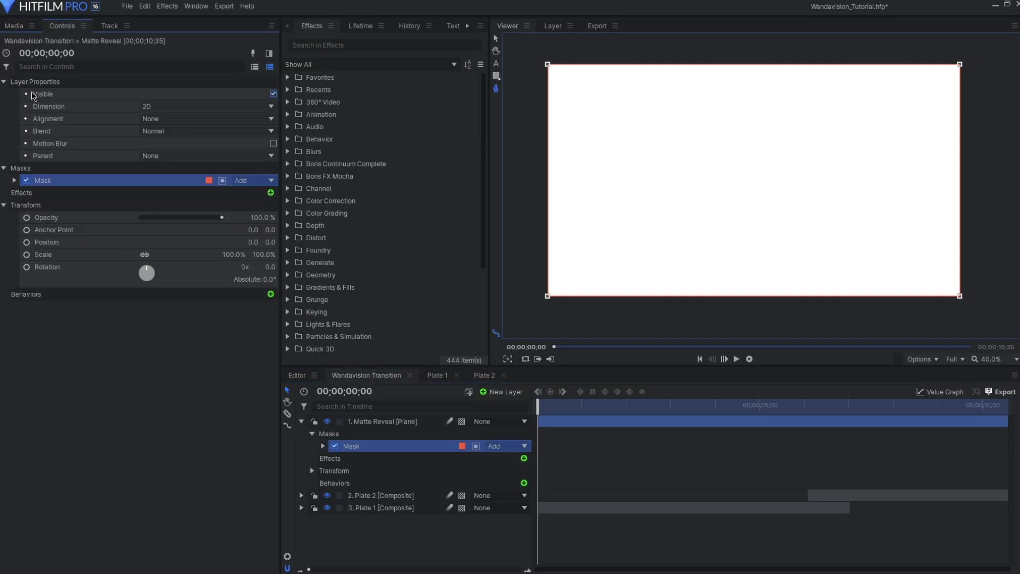
{"action": "left_click", "coordinate": [15, 180]}
{"action": "left_click", "coordinate": [25, 205]}
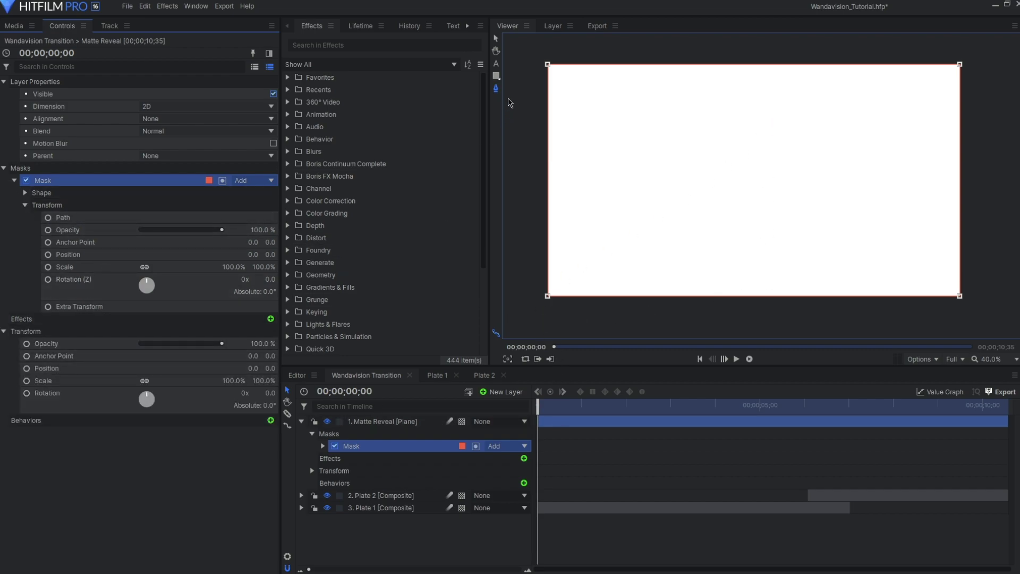
{"action": "left_click", "coordinate": [552, 66]}
{"action": "left_click_drag", "start_coordinate": [965, 185], "coordinate": [764, 181]}
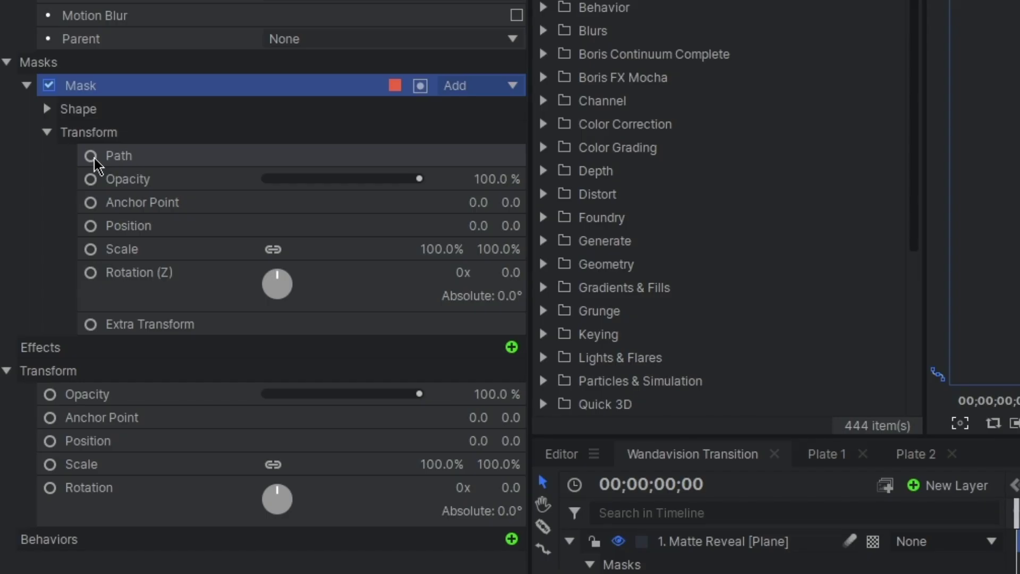
{"action": "left_click", "coordinate": [93, 158]}
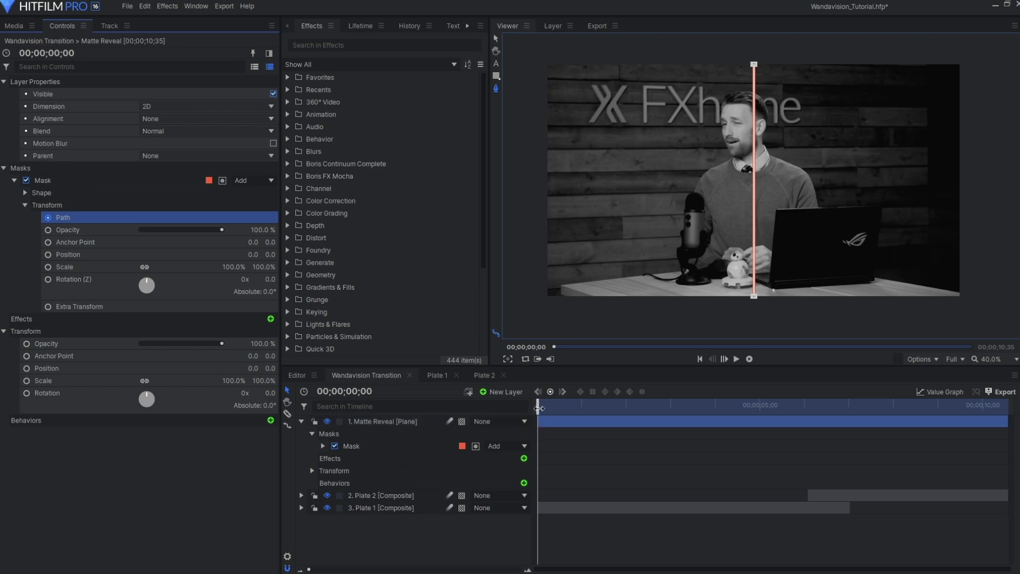
- At 00;00;02;04, widen all the mask points back out to fill the frame
{"action": "left_click_drag", "start_coordinate": [537, 409], "coordinate": [640, 412]}
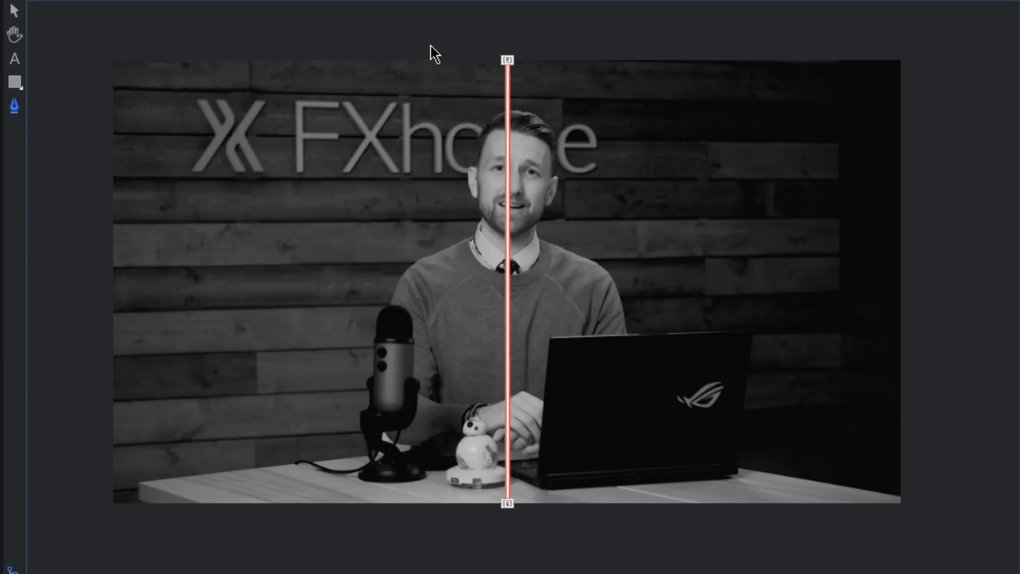
{"action": "left_click_drag", "start_coordinate": [718, 54], "coordinate": [814, 313]}
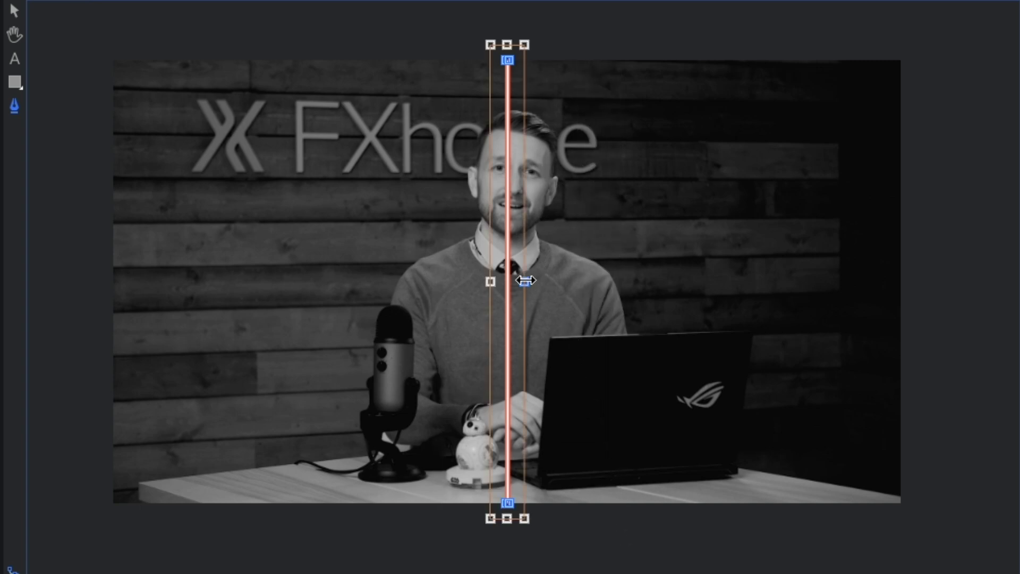
{"action": "left_click_drag", "start_coordinate": [525, 280], "coordinate": [929, 289]}
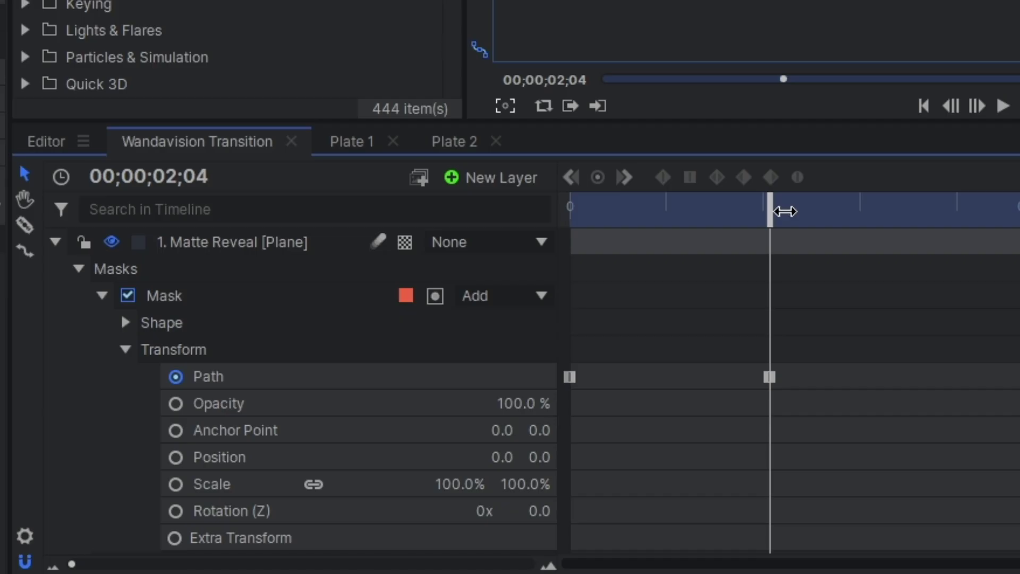
- Duplicate the Matte Reveal layer and rename the copy Edges
{"action": "left_click", "coordinate": [55, 243]}
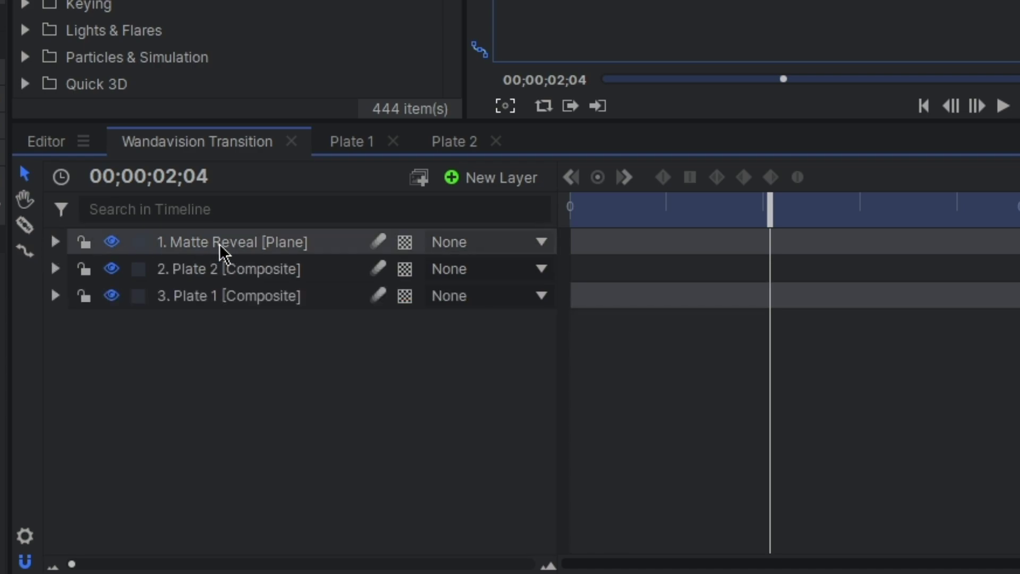
{"action": "left_click", "coordinate": [220, 246]}
{"action": "key", "text": "ctrl+d"}
{"action": "double_click", "coordinate": [221, 247]}
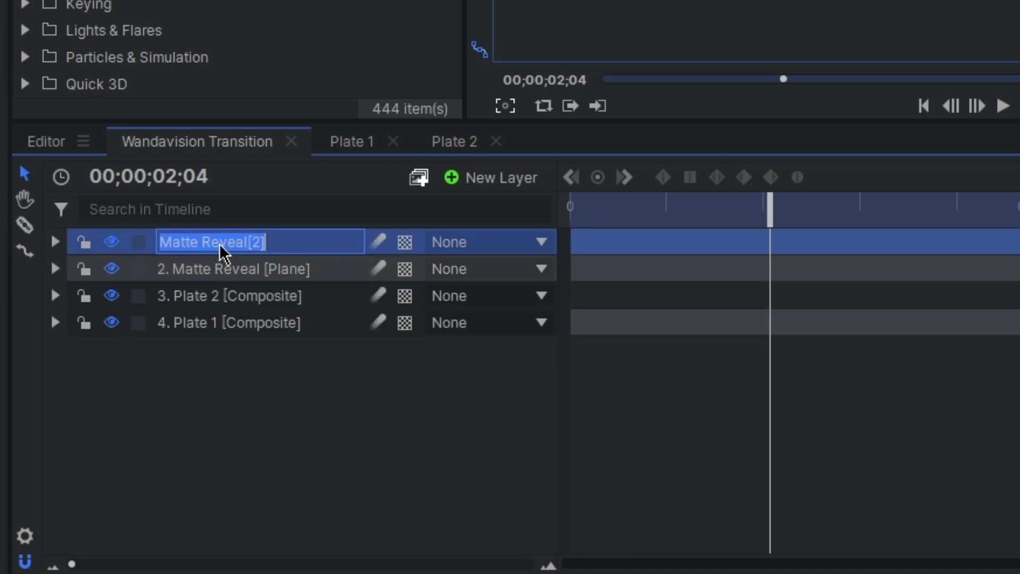
{"action": "type", "text": "Edges"}
{"action": "key", "text": "Return"}
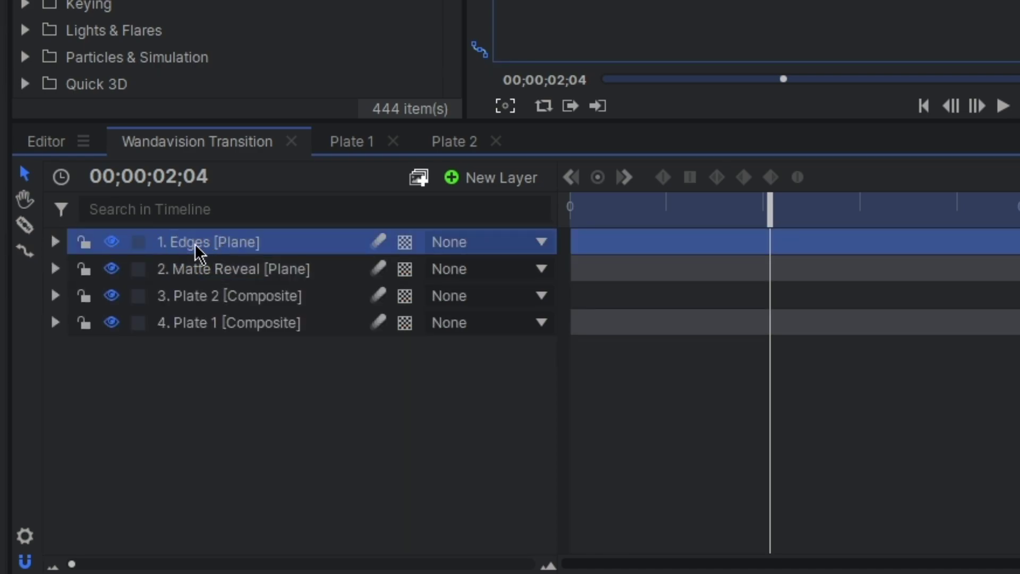
- Hide the Edges and Matte Reveal layers and start another plane layer
{"action": "left_click", "coordinate": [111, 242]}
{"action": "left_click", "coordinate": [111, 269]}
{"action": "left_click", "coordinate": [186, 414]}
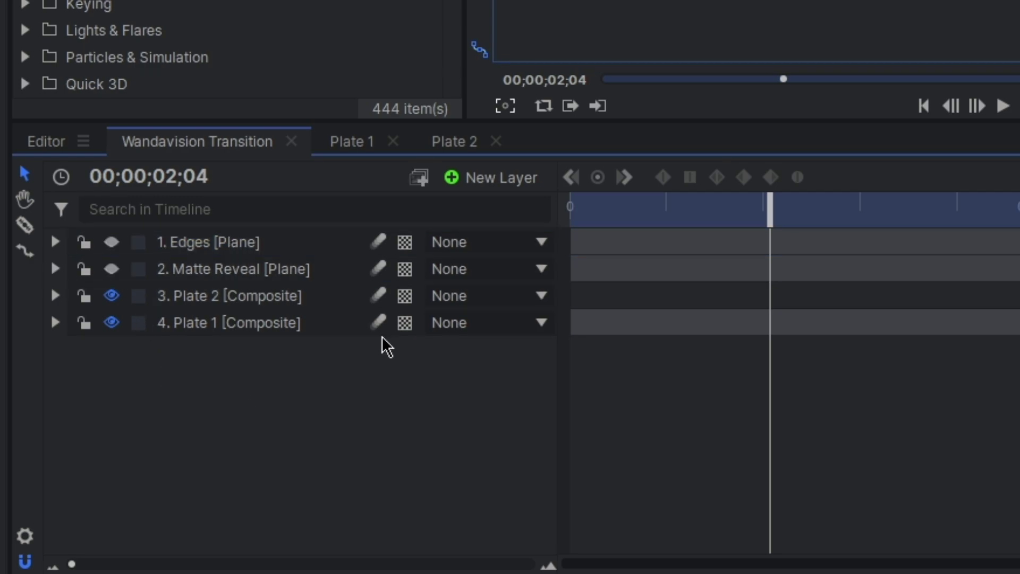
{"action": "left_click", "coordinate": [496, 177]}
{"action": "left_click", "coordinate": [510, 202]}
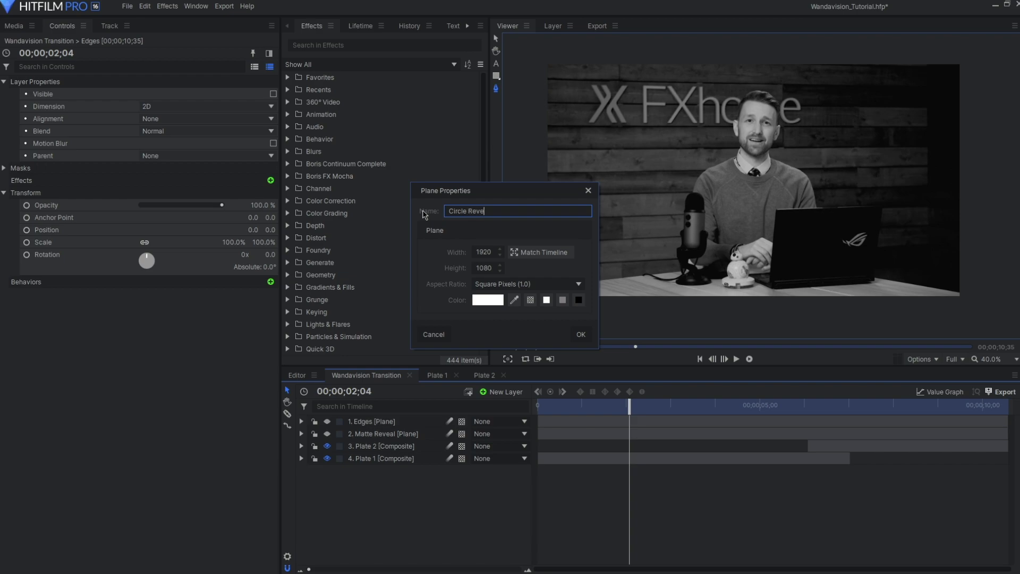
- Create the Circle Reveal plane with an ellipse mask squeezed to a thin vertical sliver at frame 0
{"action": "key", "text": "Return"}
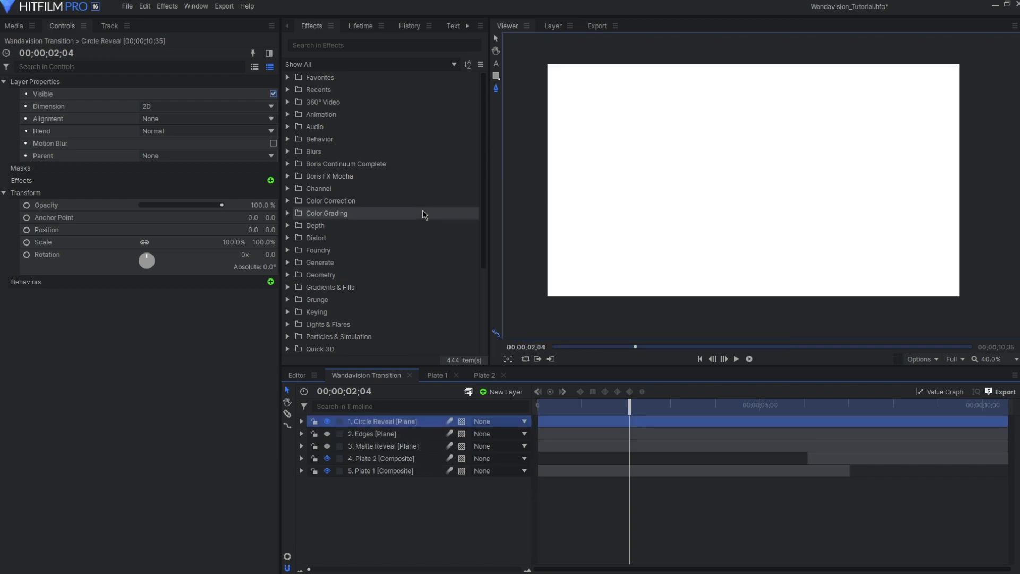
{"action": "left_click", "coordinate": [496, 77]}
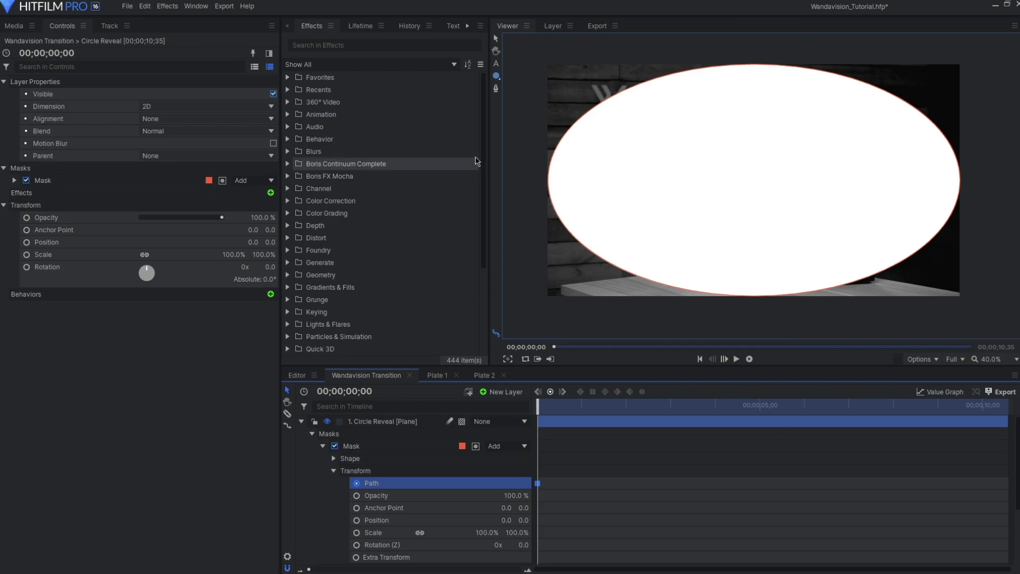
{"action": "left_click", "coordinate": [497, 91]}
{"action": "left_click", "coordinate": [637, 133]}
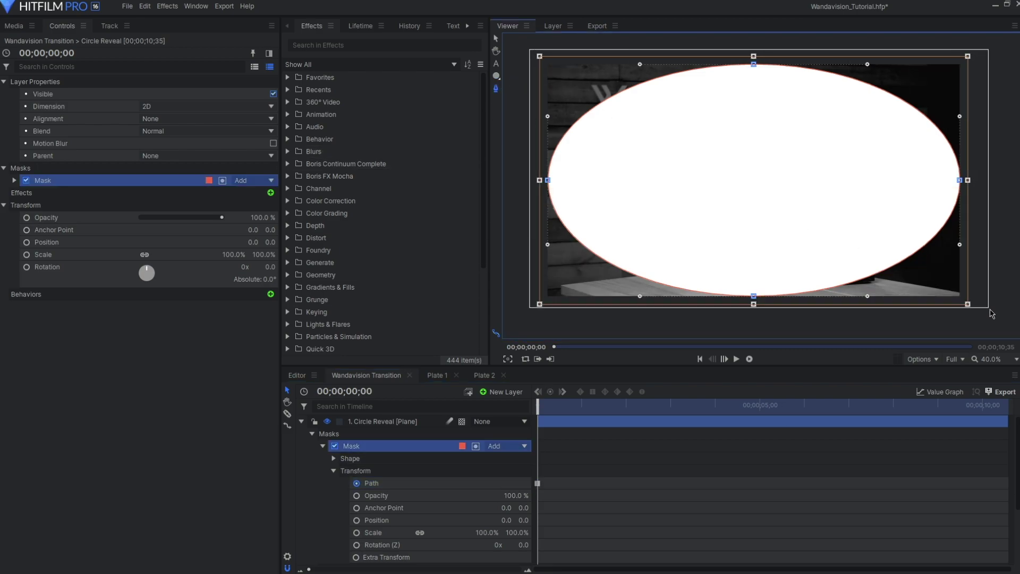
{"action": "left_click_drag", "start_coordinate": [959, 179], "coordinate": [738, 212]}
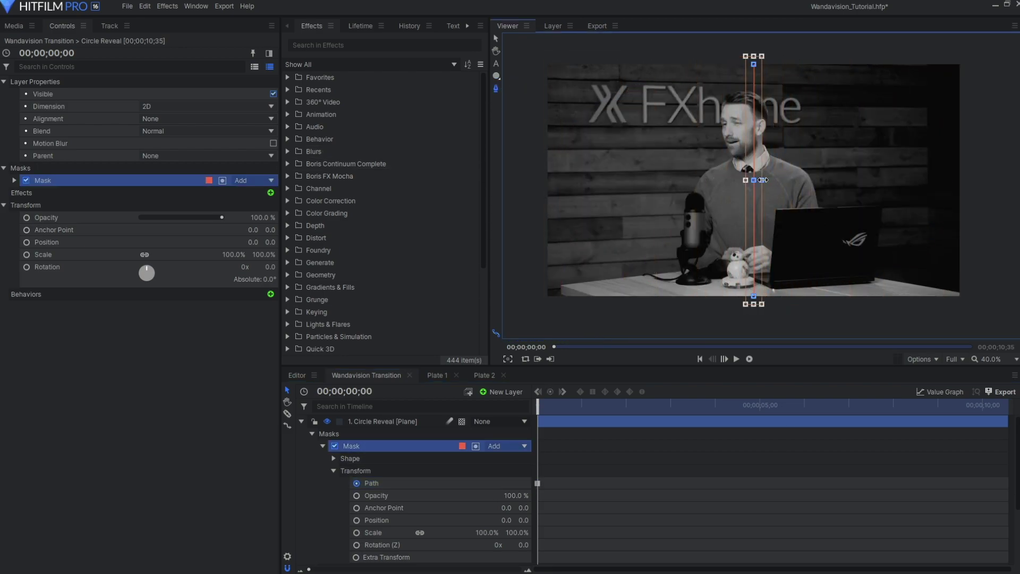
- At 00;00;00;43, stretch the ellipse wider and taller until it overflows the frame
{"action": "left_click_drag", "start_coordinate": [538, 409], "coordinate": [568, 407]}
{"action": "left_click_drag", "start_coordinate": [765, 180], "coordinate": [1008, 180]}
{"action": "left_click_drag", "start_coordinate": [753, 304], "coordinate": [753, 428]}
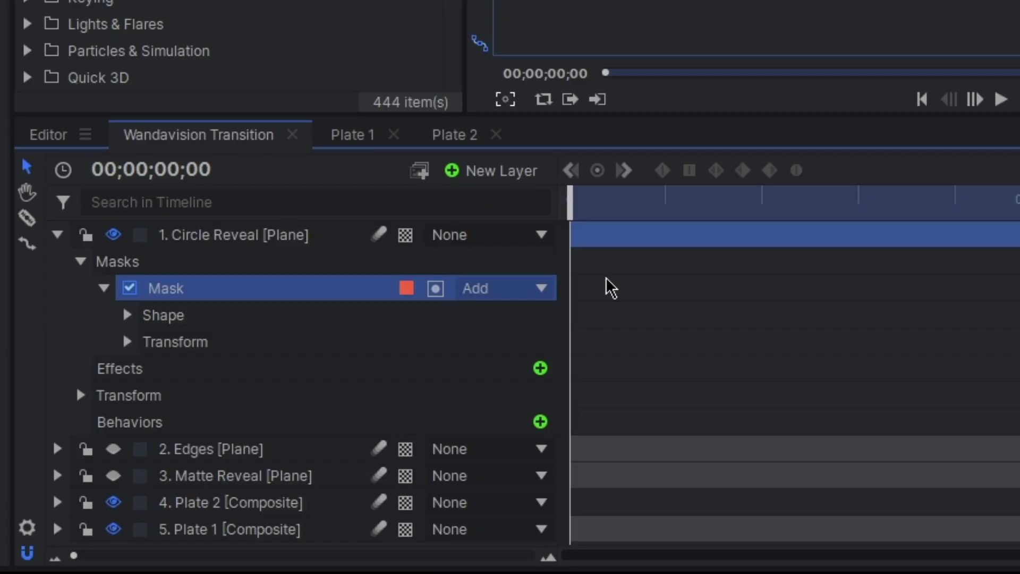
- Feather the Circle Reveal mask edge to about 103 px and collapse the layer
{"action": "left_click", "coordinate": [128, 315]}
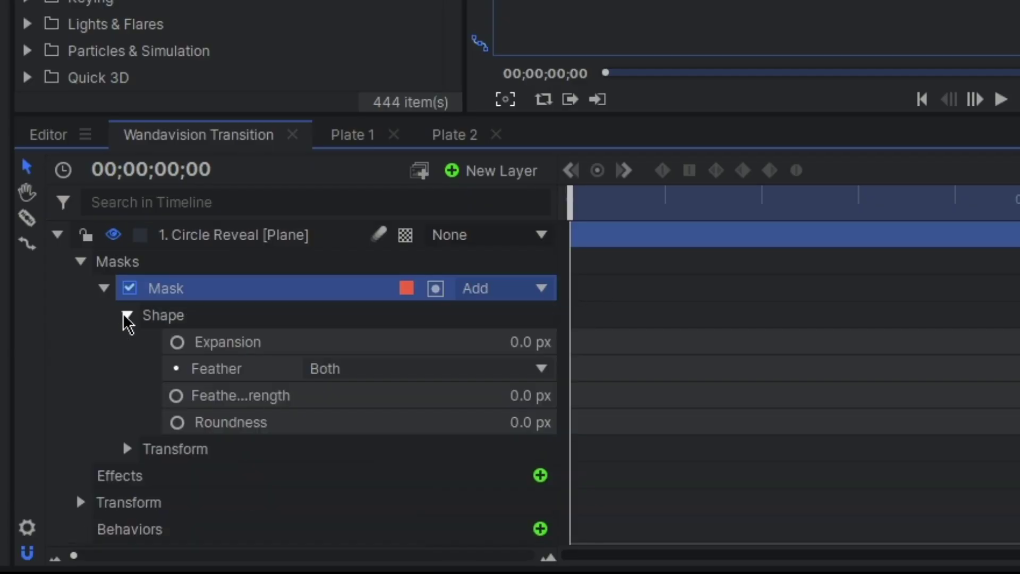
{"action": "left_click_drag", "start_coordinate": [533, 404], "coordinate": [534, 397]}
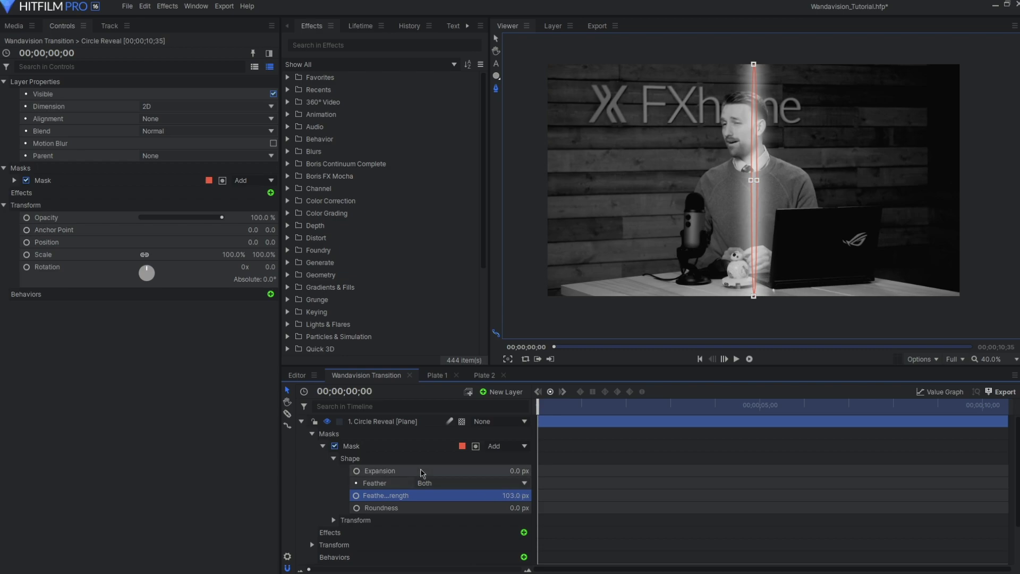
{"action": "left_click", "coordinate": [301, 421]}
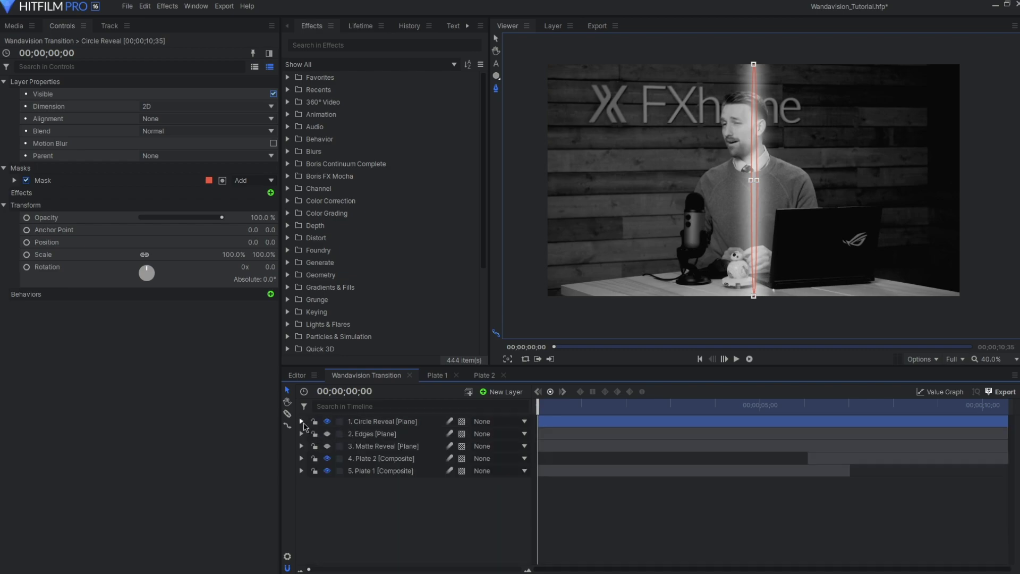
{"action": "right_click", "coordinate": [409, 428]}
- Make Circle Reveal a composite shot, moving its mask and effects with the layer
{"action": "left_click", "coordinate": [478, 299]}
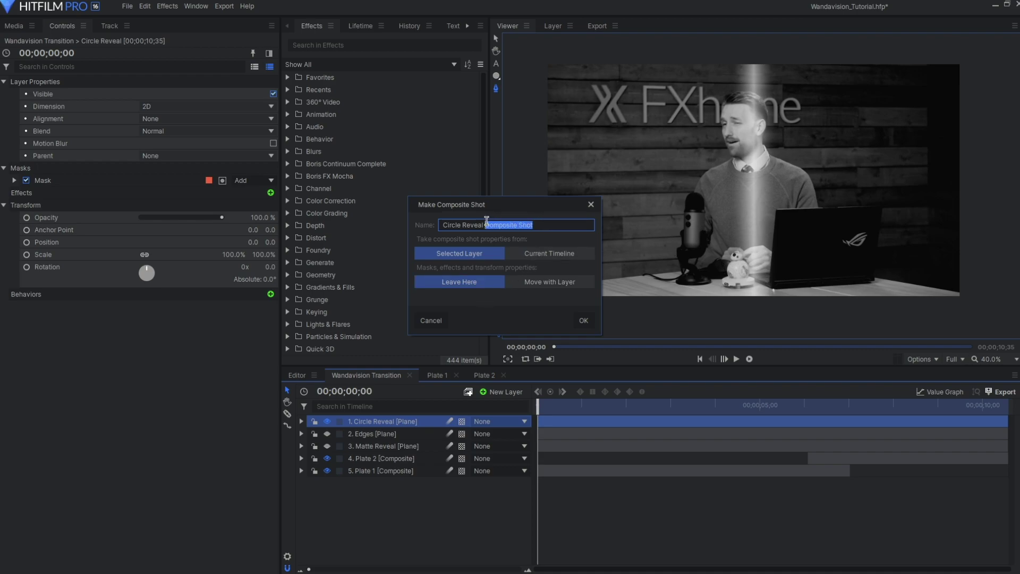
{"action": "left_click", "coordinate": [556, 285]}
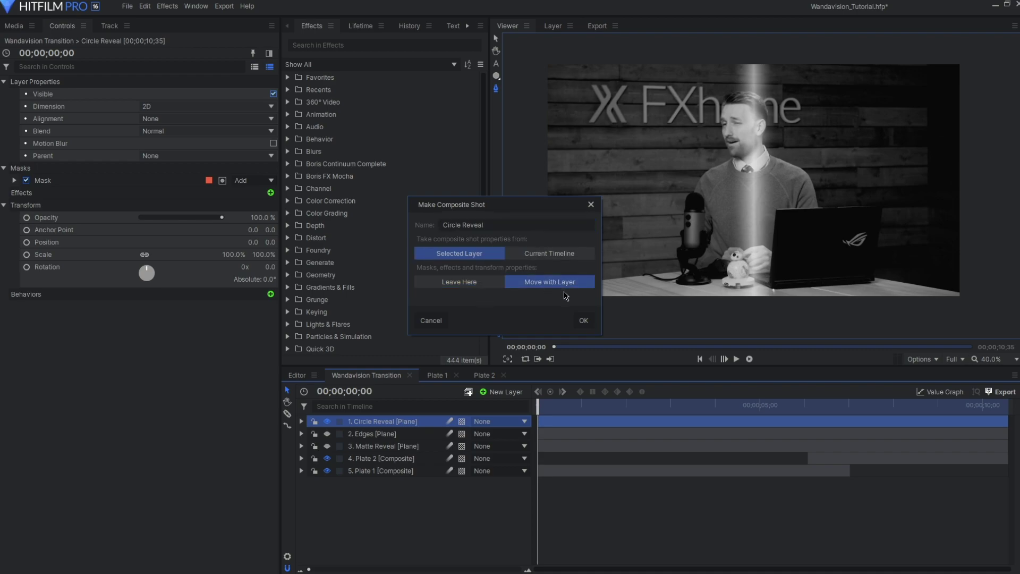
{"action": "left_click", "coordinate": [583, 321]}
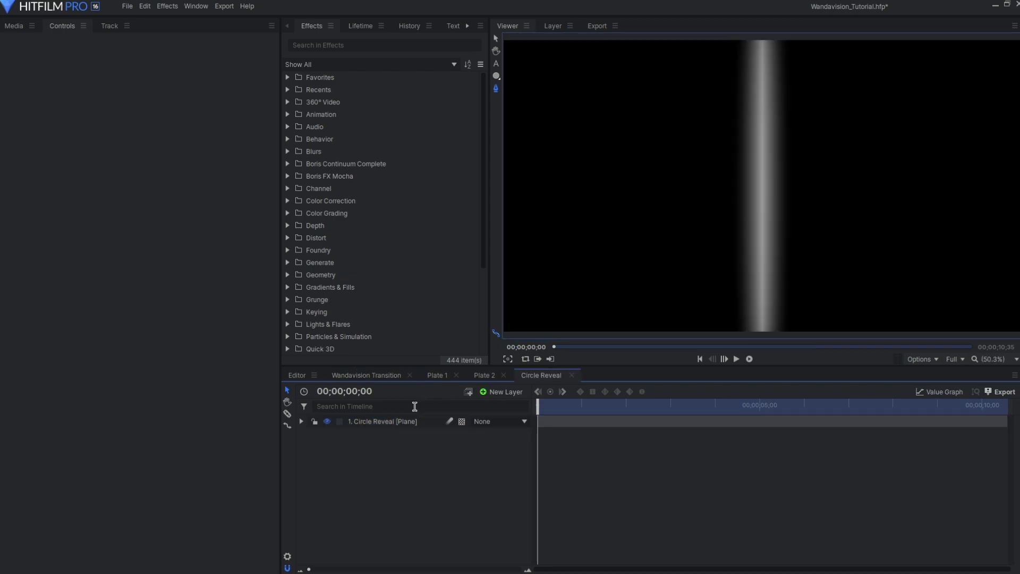
- Back in Wandavision Transition, begin nesting the Edges layer as its own composite shot
{"action": "left_click", "coordinate": [366, 375]}
{"action": "right_click", "coordinate": [385, 434]}
{"action": "left_click", "coordinate": [425, 310]}
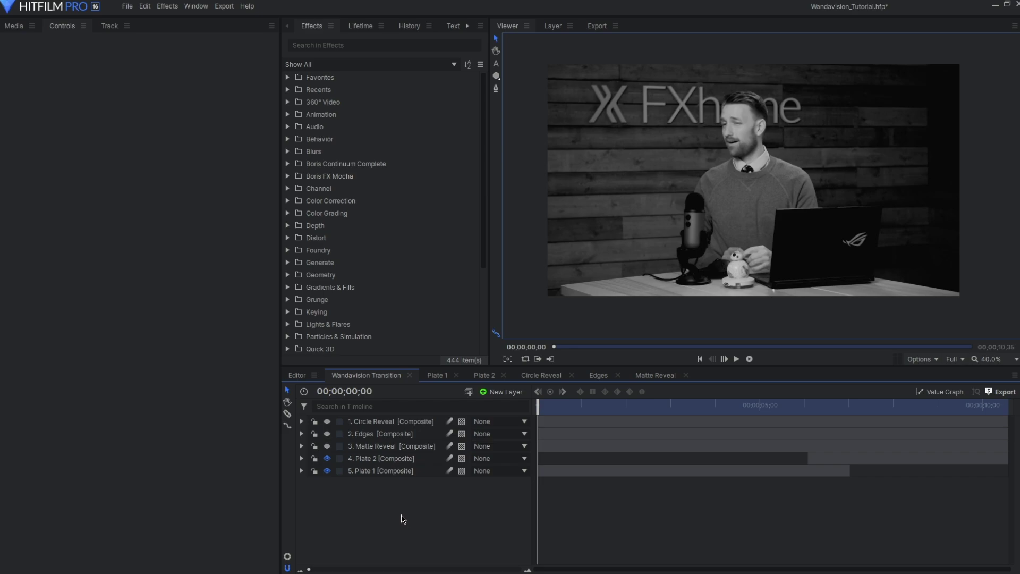
- Move the Circle Reveal, Edges and Matte Reveal composites to start near 6 s, below Plate 1
{"action": "left_click", "coordinate": [403, 447]}
{"action": "left_click", "coordinate": [405, 422], "text": "shift"}
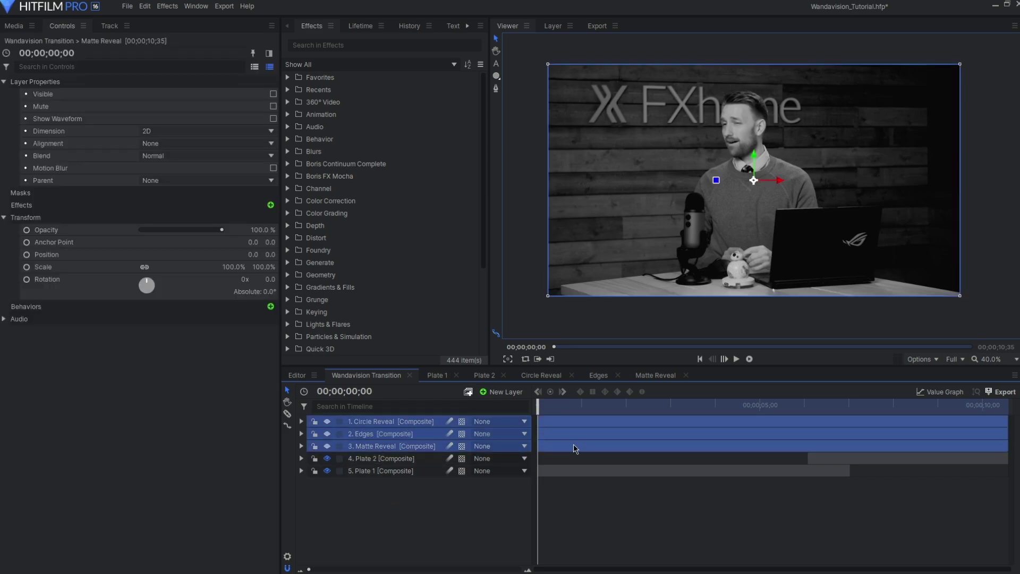
{"action": "left_click_drag", "start_coordinate": [574, 448], "coordinate": [844, 448]}
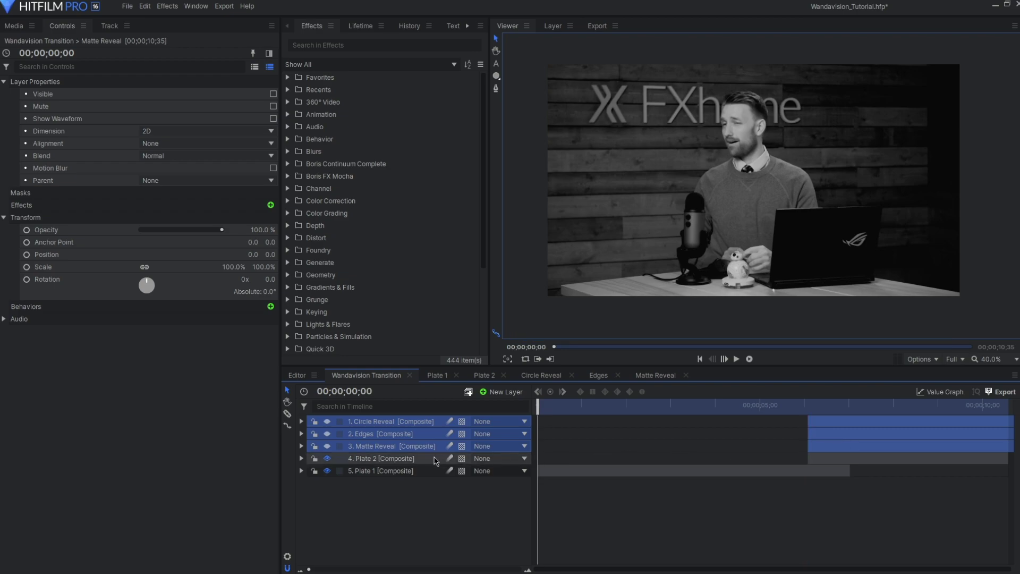
{"action": "left_click_drag", "start_coordinate": [434, 457], "coordinate": [428, 497]}
- Select Plate 2 and move the playhead to about 06;18 where it begins
{"action": "left_click", "coordinate": [429, 496]}
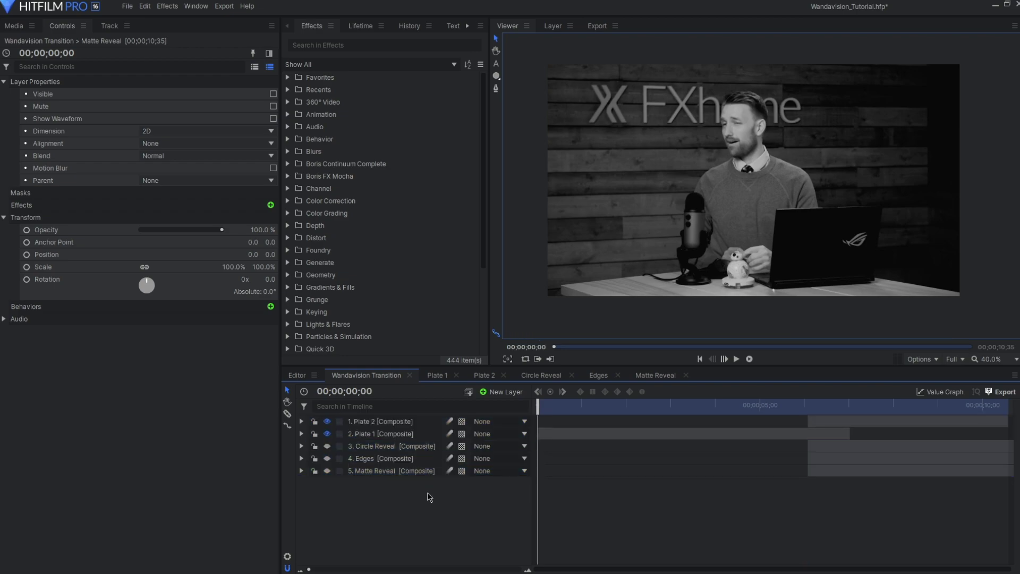
{"action": "left_click", "coordinate": [838, 425]}
{"action": "mouse_move", "coordinate": [822, 408]}
{"action": "left_mouse_down"}
{"action": "mouse_move", "coordinate": [847, 408]}
{"action": "mouse_move", "coordinate": [818, 408]}
{"action": "left_mouse_up"}
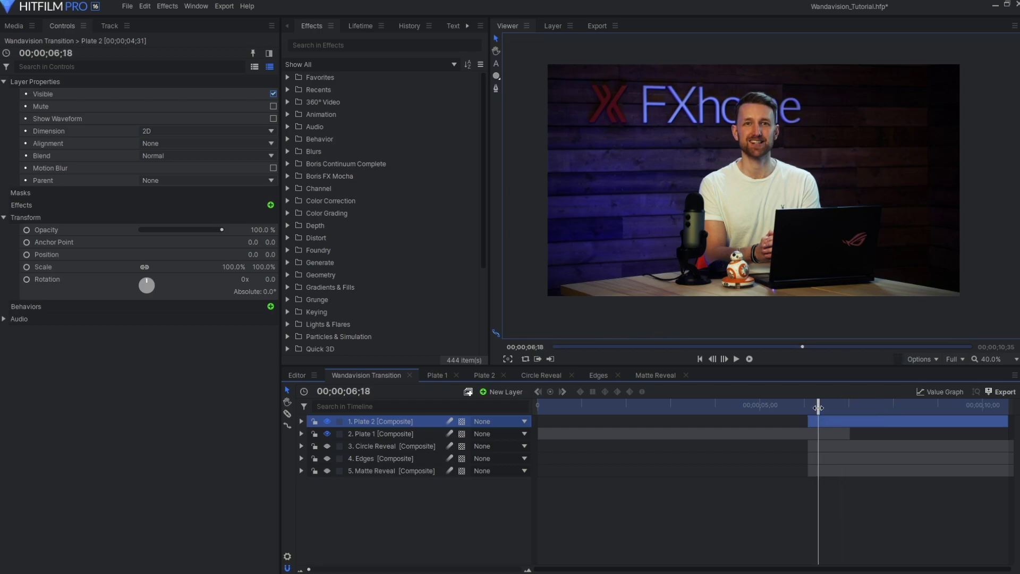
- Apply Set Matte to Plate 2 with Matte Reveal as source layer, Luminance matte and Replace blend
{"action": "left_click", "coordinate": [365, 46]}
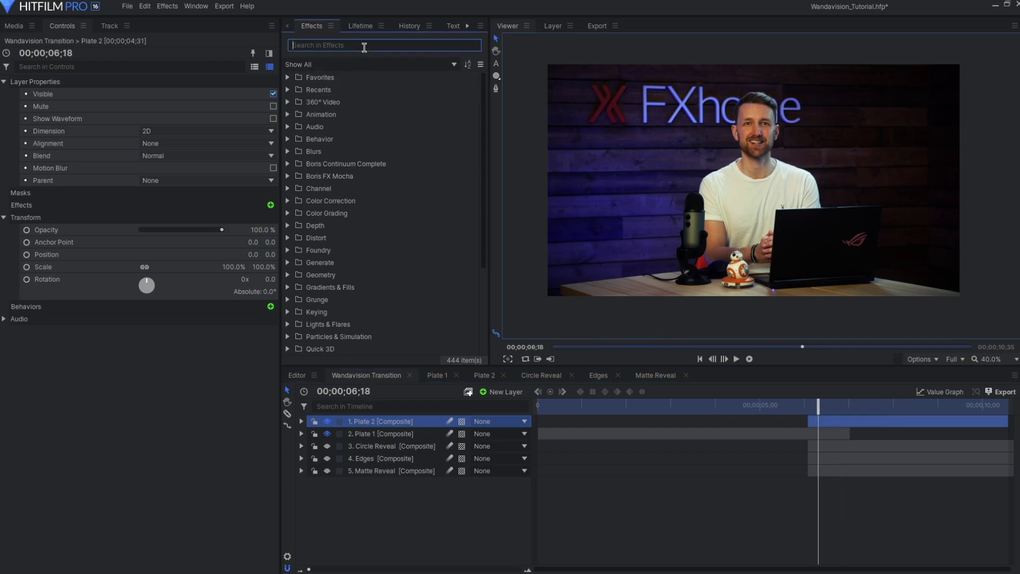
{"action": "type", "text": "set matte"}
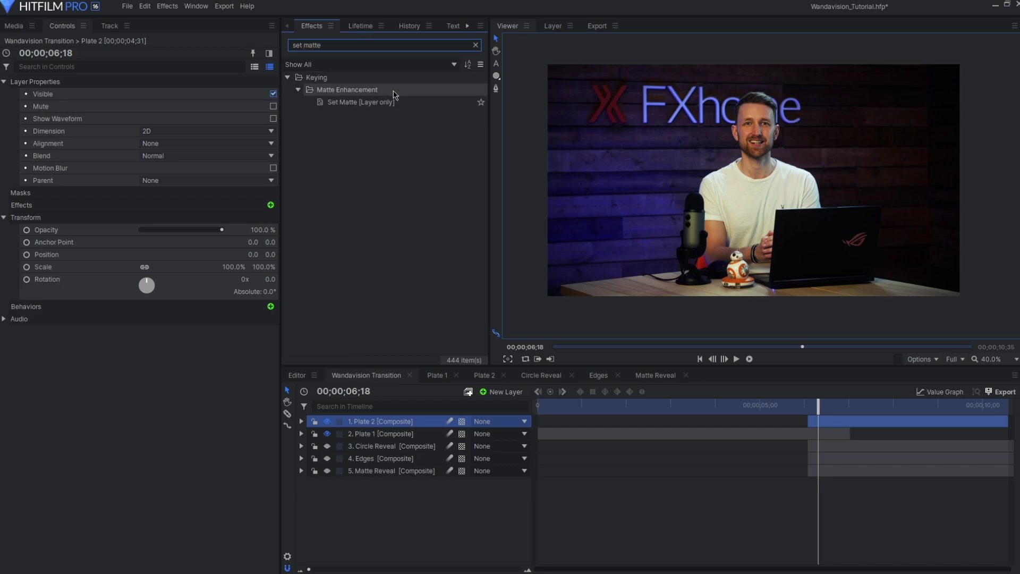
{"action": "left_click", "coordinate": [402, 105]}
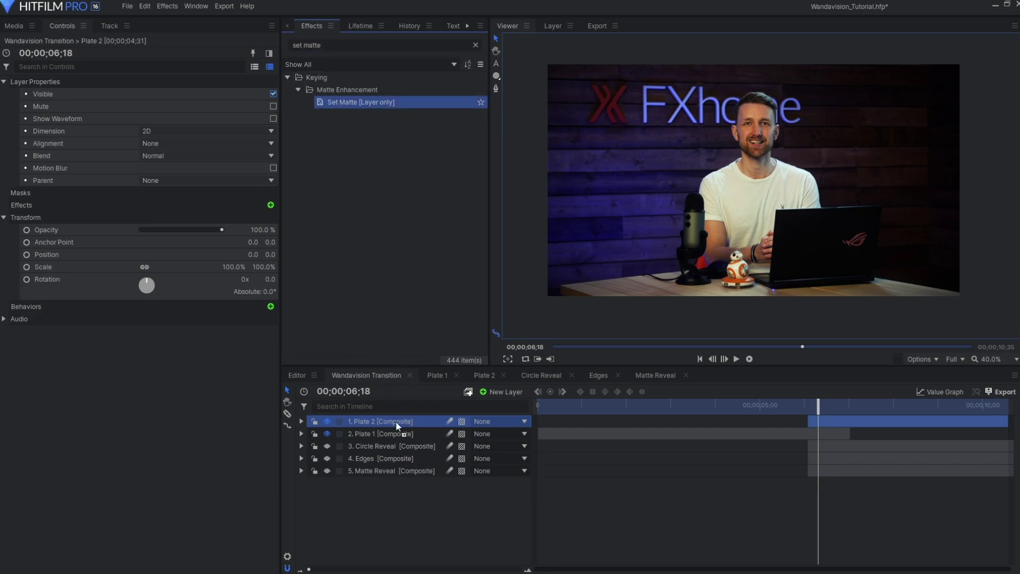
{"action": "left_click_drag", "start_coordinate": [396, 422], "coordinate": [396, 422]}
{"action": "left_click", "coordinate": [162, 230]}
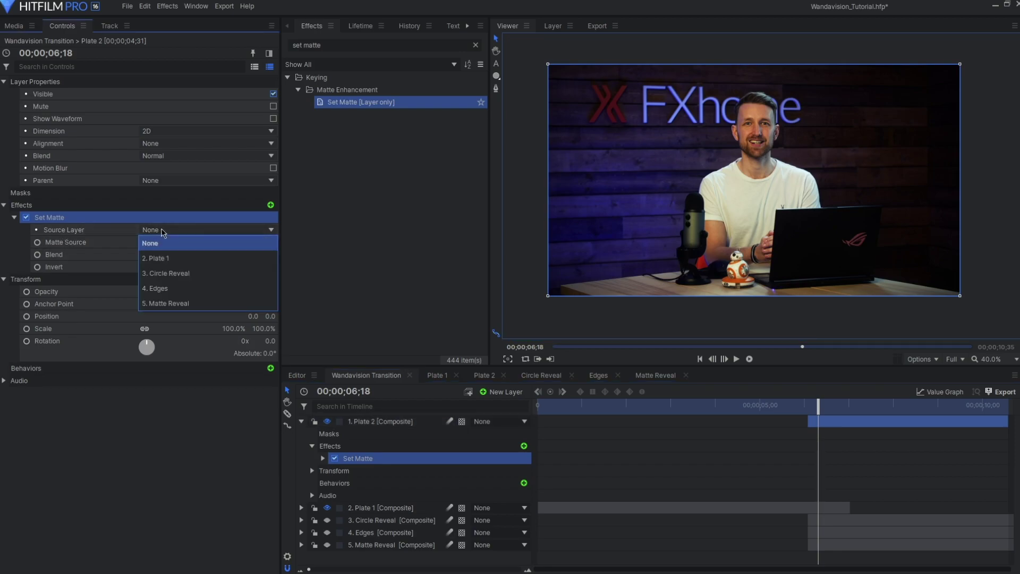
{"action": "left_click", "coordinate": [175, 303]}
{"action": "left_click", "coordinate": [183, 243]}
{"action": "left_click", "coordinate": [195, 324]}
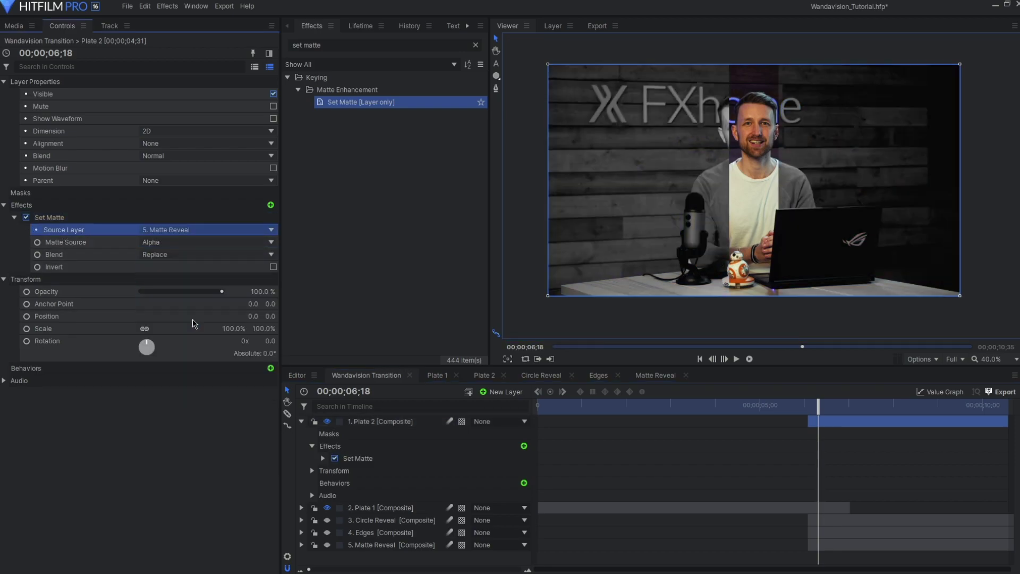
{"action": "left_click", "coordinate": [206, 258]}
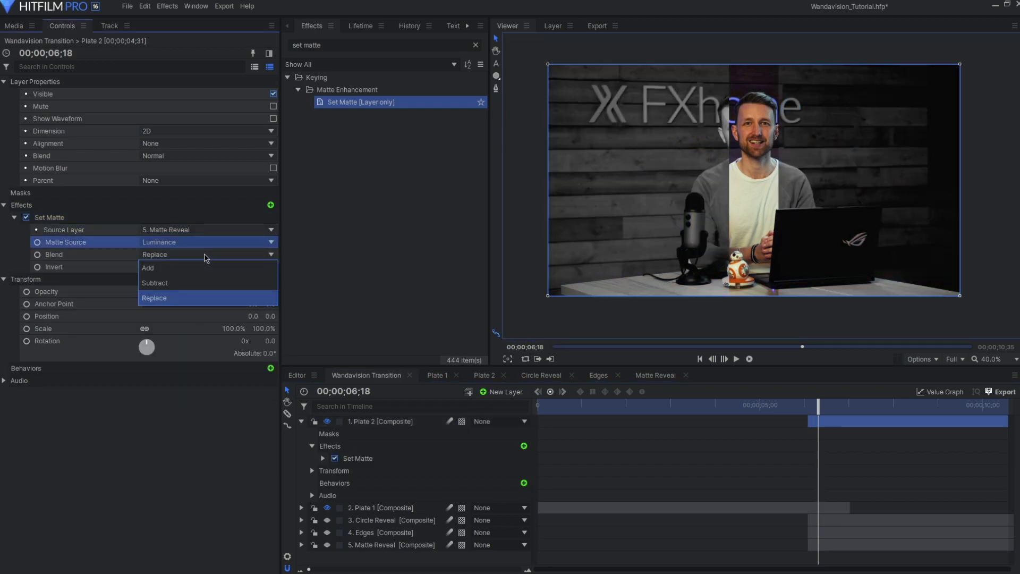
{"action": "left_click", "coordinate": [208, 300]}
{"action": "mouse_move", "coordinate": [818, 405]}
{"action": "left_mouse_down"}
{"action": "mouse_move", "coordinate": [808, 406]}
{"action": "mouse_move", "coordinate": [826, 409]}
{"action": "left_mouse_up"}
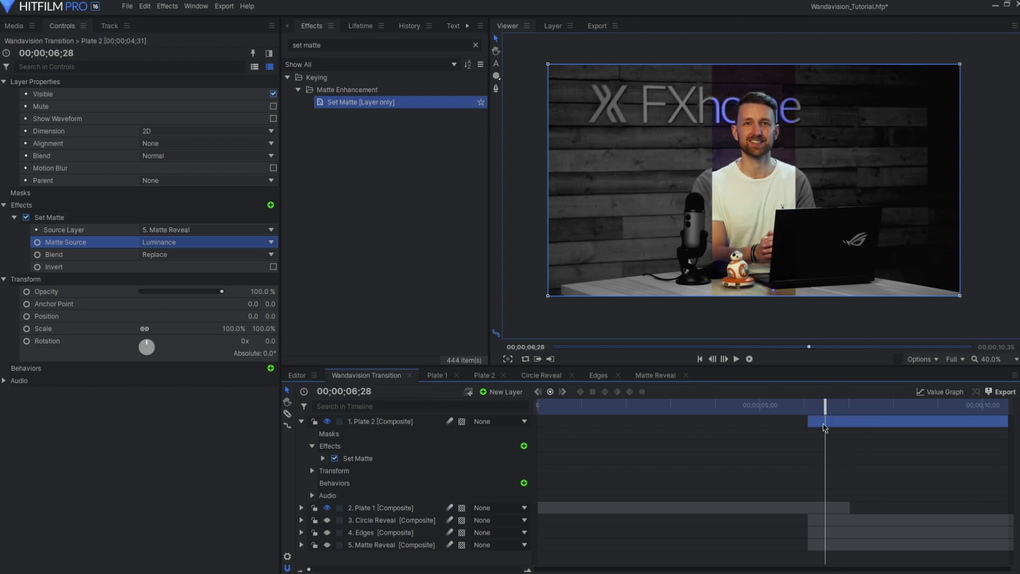
- In Matte Reveal, add Smoke Distortion (74 px, scale 250.7 px) and Energy Distortion to the plane
{"action": "left_click", "coordinate": [656, 375]}
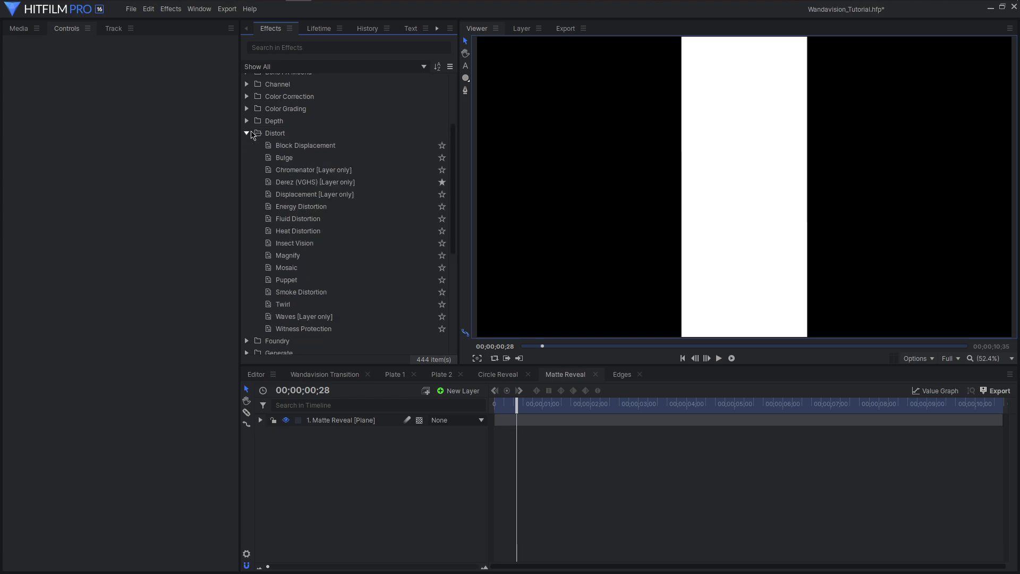
{"action": "left_click", "coordinate": [344, 295]}
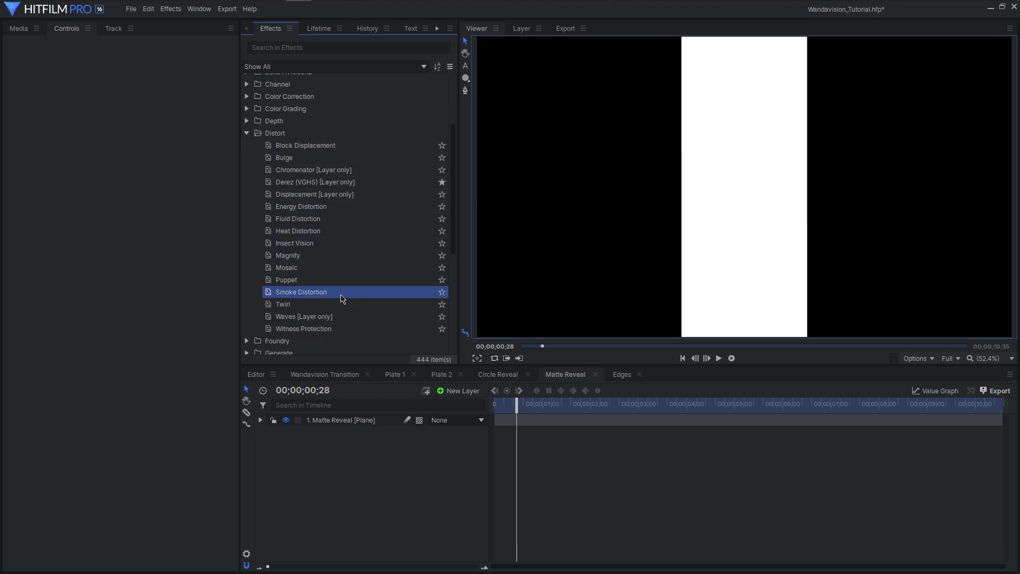
{"action": "left_click_drag", "start_coordinate": [366, 422], "coordinate": [367, 422]}
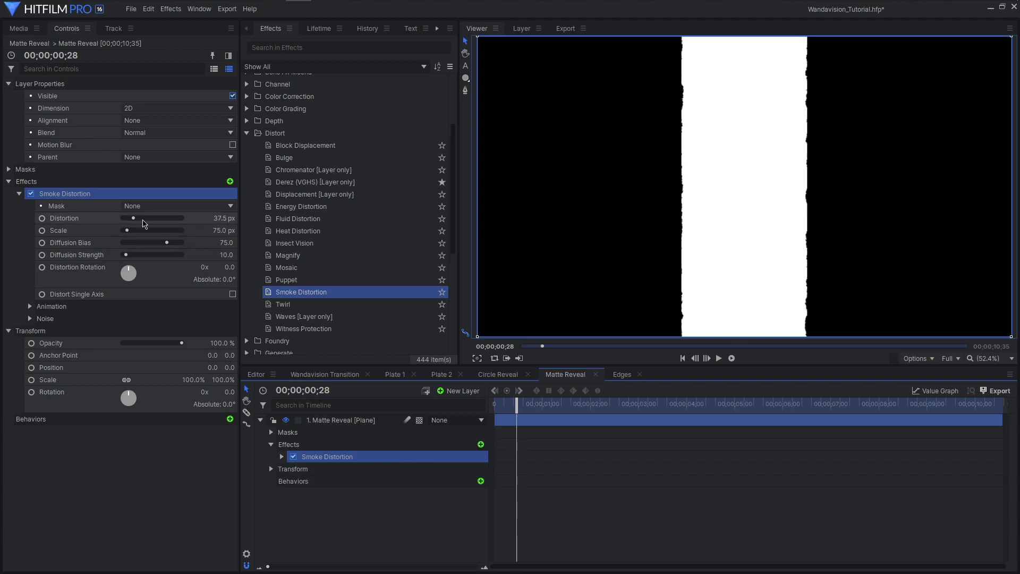
{"action": "mouse_move", "coordinate": [136, 218]}
{"action": "left_mouse_down"}
{"action": "mouse_move", "coordinate": [179, 223]}
{"action": "mouse_move", "coordinate": [141, 219]}
{"action": "mouse_move", "coordinate": [130, 233]}
{"action": "mouse_move", "coordinate": [137, 239]}
{"action": "mouse_move", "coordinate": [146, 227]}
{"action": "left_mouse_up"}
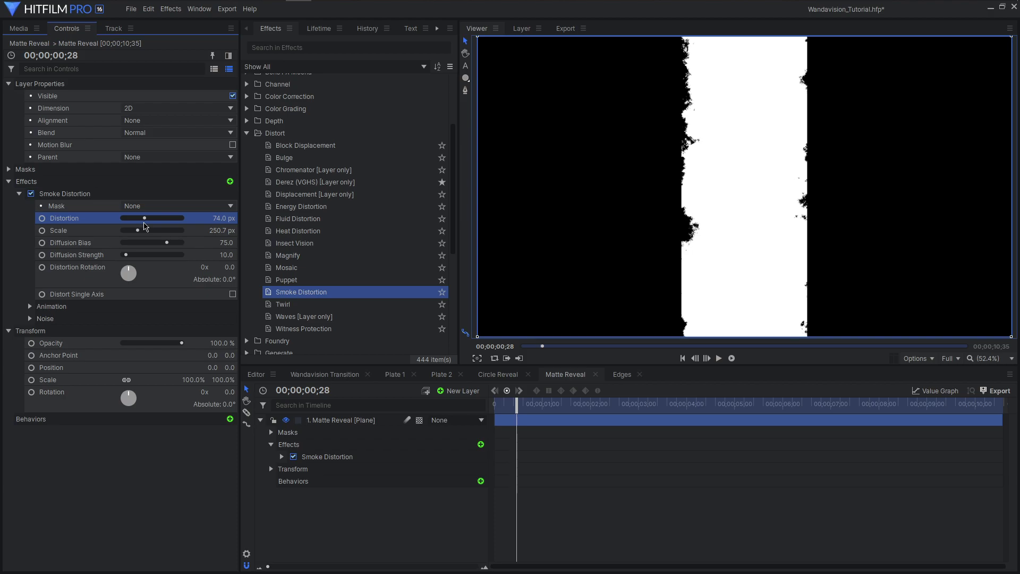
{"action": "left_click_drag", "start_coordinate": [301, 206], "coordinate": [123, 299]}
- Lower Energy Distortion and add Block Displacement (40 px, aspect 9.40) to the Matte Reveal plane
{"action": "left_click", "coordinate": [19, 193]}
{"action": "left_click_drag", "start_coordinate": [135, 247], "coordinate": [135, 247]}
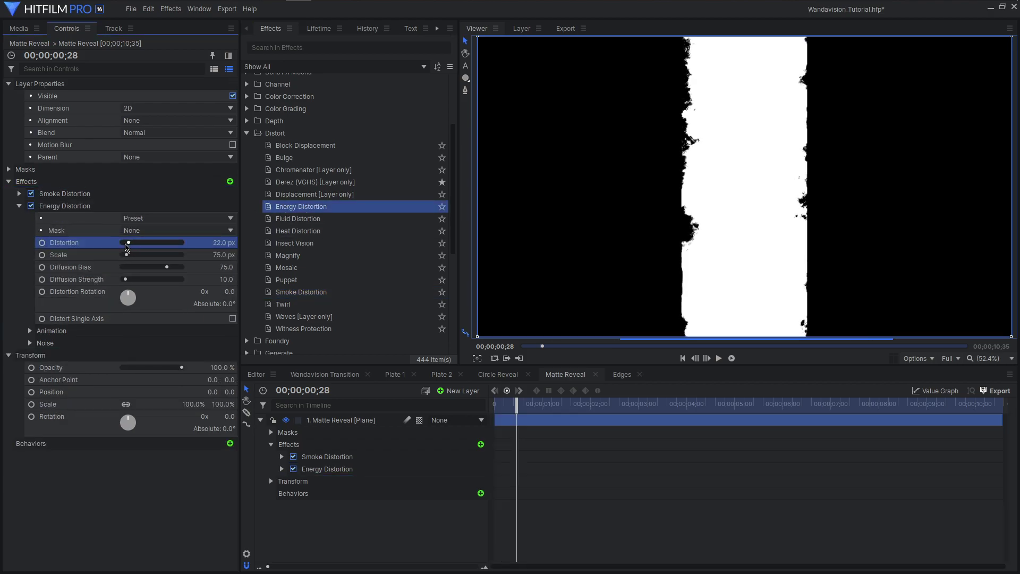
{"action": "left_click", "coordinate": [351, 149]}
{"action": "left_click_drag", "start_coordinate": [104, 213], "coordinate": [123, 243]}
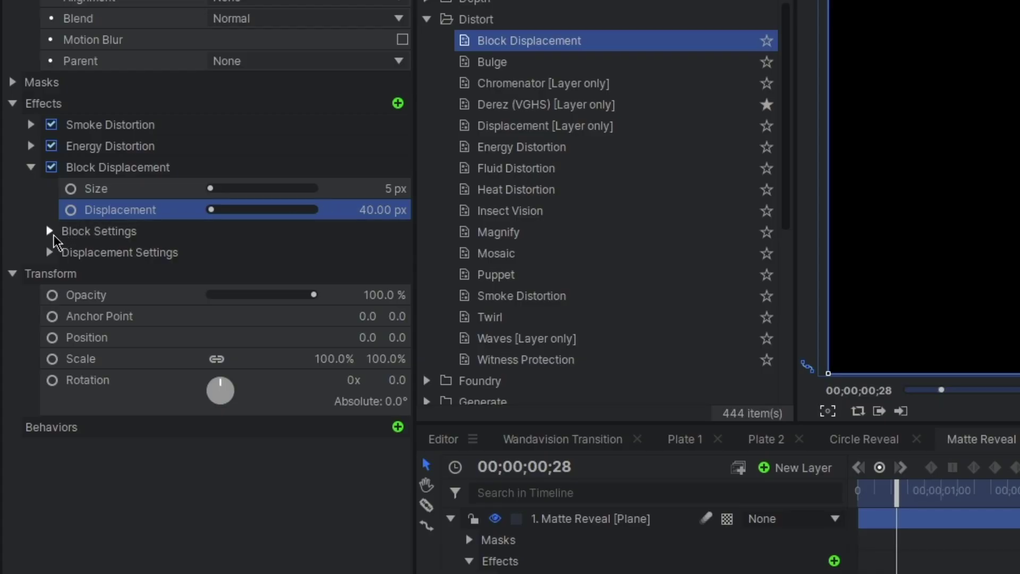
{"action": "left_click", "coordinate": [50, 231]}
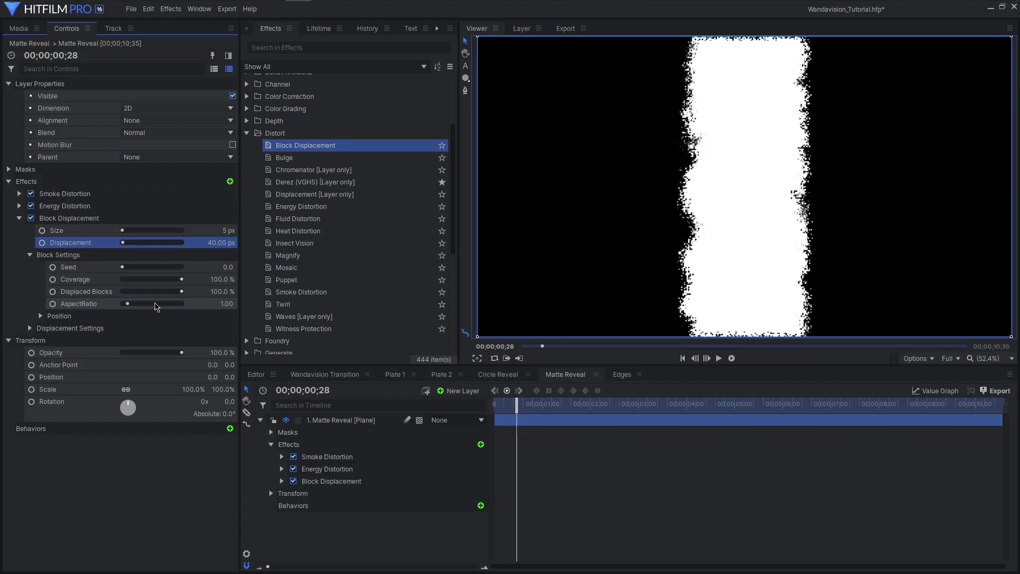
{"action": "left_click_drag", "start_coordinate": [220, 316], "coordinate": [308, 317]}
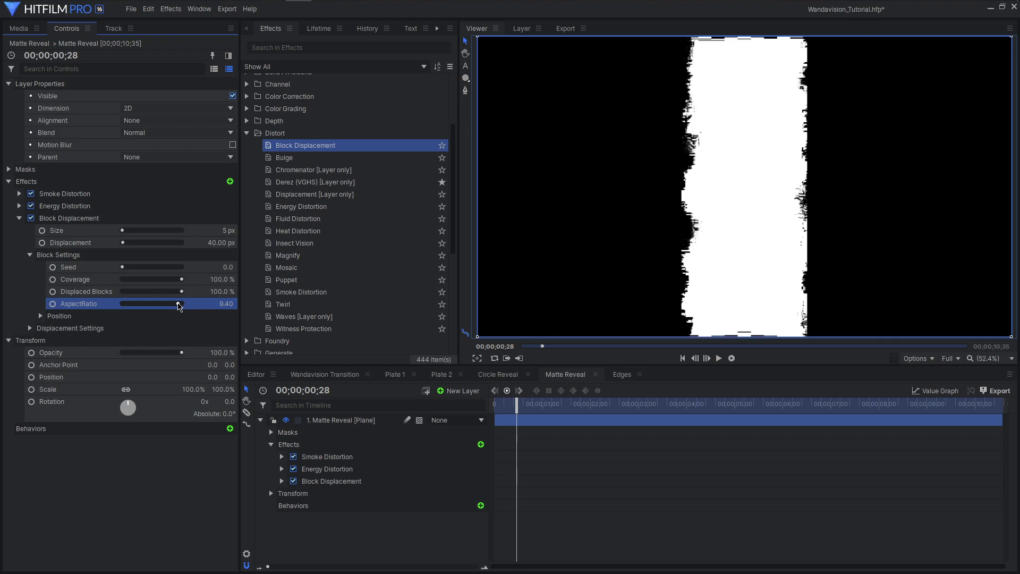
- Add Heat Distortion to the Matte Reveal plane, then switch to the Edges composite
{"action": "left_click", "coordinate": [301, 234]}
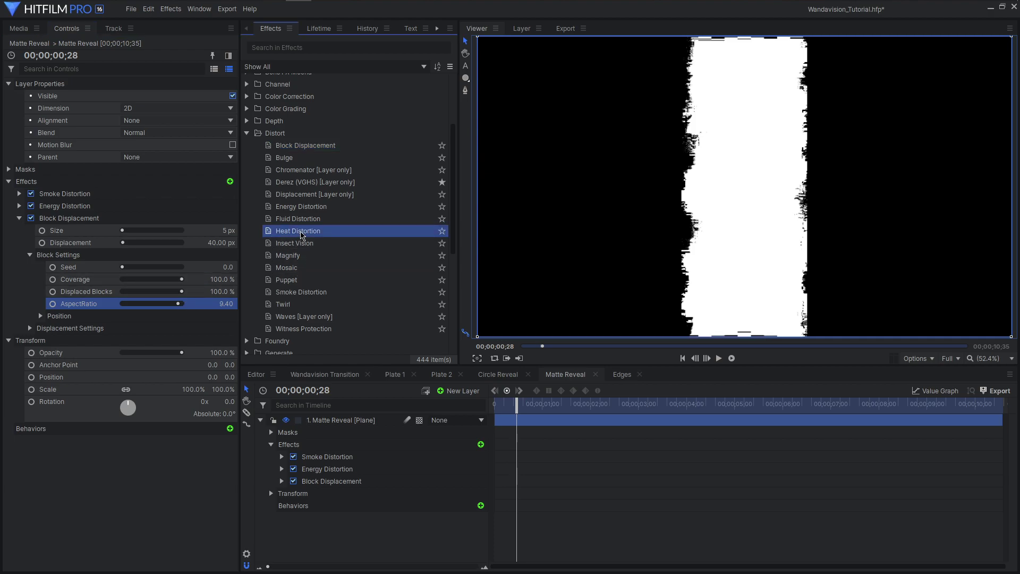
{"action": "left_click_drag", "start_coordinate": [183, 308], "coordinate": [178, 308]}
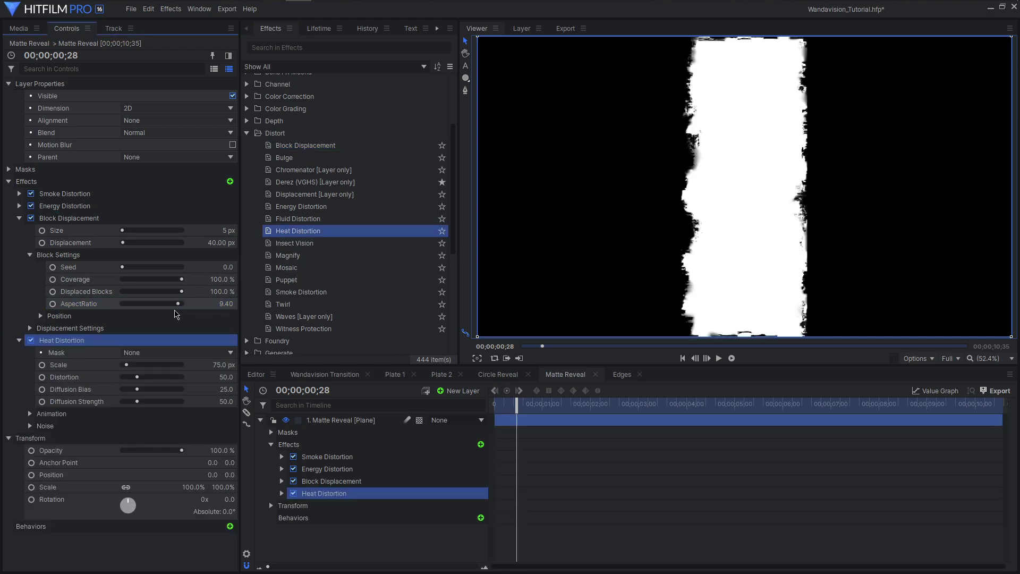
{"action": "scroll", "coordinate": [658, 255], "scroll_direction": "up", "scroll_amount": 4}
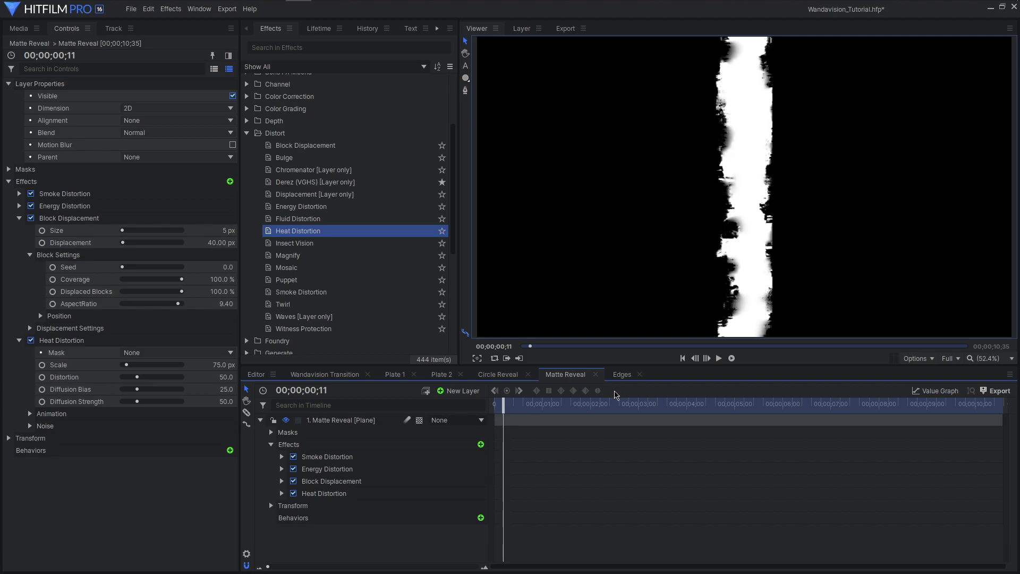
{"action": "left_click", "coordinate": [622, 375]}
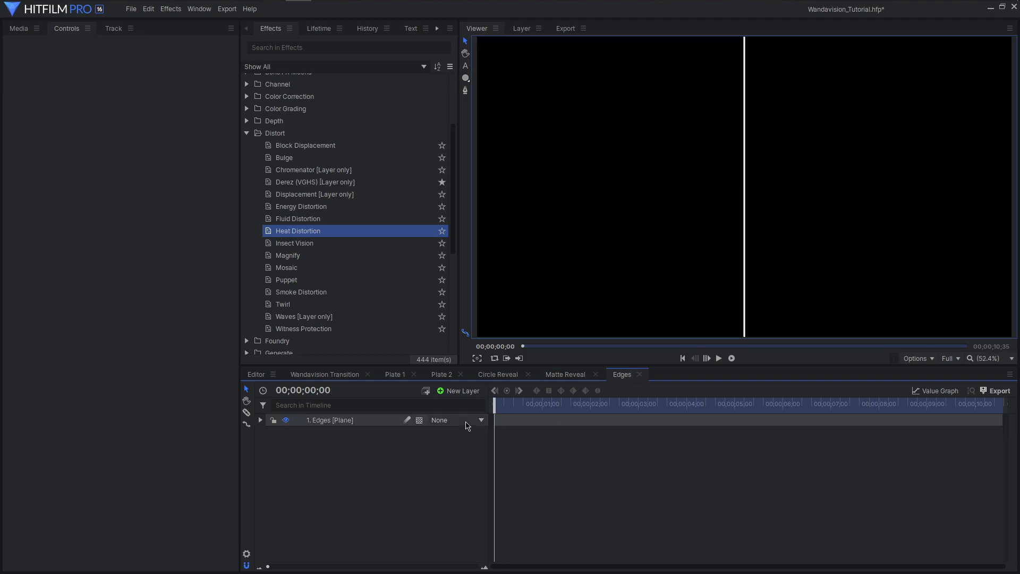
- Add Smoke Distortion to the Edges plane
{"action": "left_click_drag", "start_coordinate": [495, 405], "coordinate": [519, 411]}
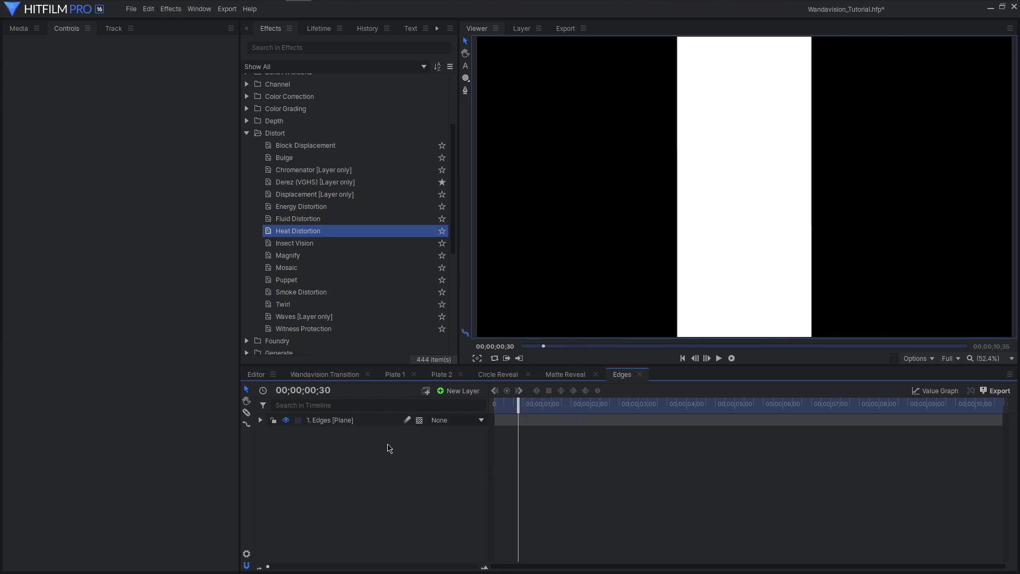
{"action": "left_click", "coordinate": [303, 293]}
{"action": "left_click_drag", "start_coordinate": [310, 360], "coordinate": [319, 420]}
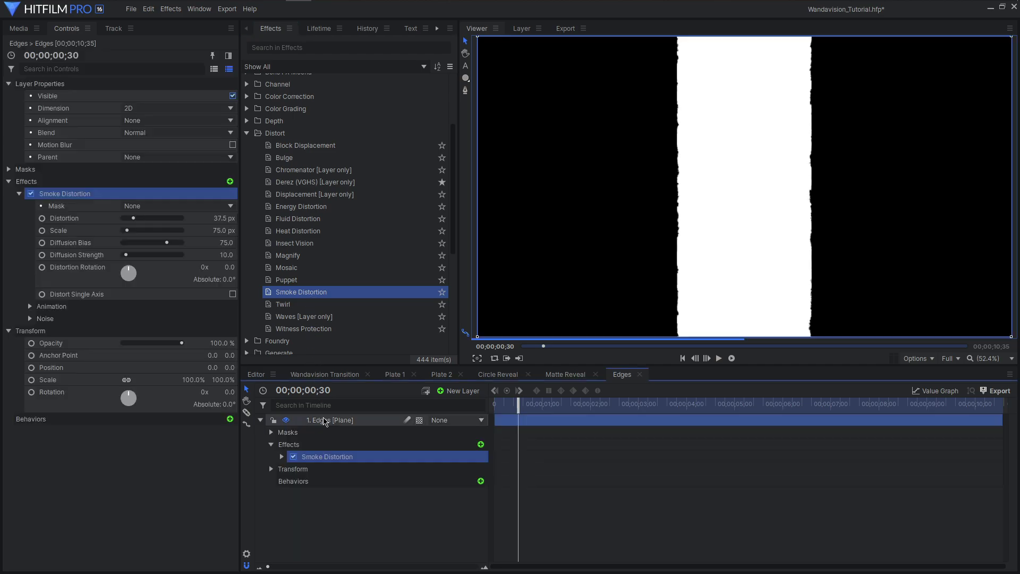
- Add Energy Distortion to Edges at 200 px with scale 30.9 px, then preview from the start
{"action": "left_click_drag", "start_coordinate": [301, 208], "coordinate": [139, 286]}
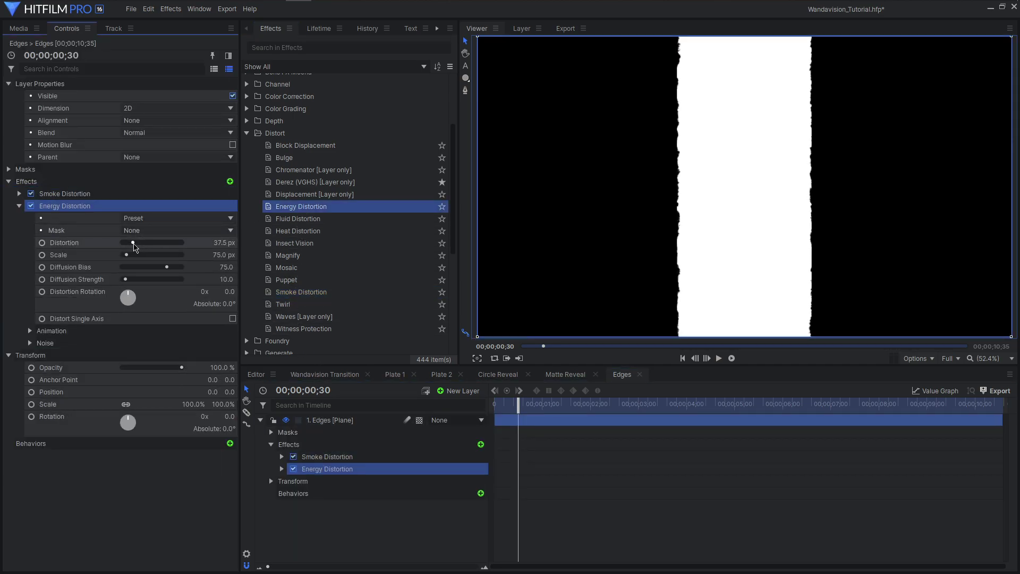
{"action": "left_click_drag", "start_coordinate": [133, 243], "coordinate": [197, 250]}
{"action": "left_click_drag", "start_coordinate": [129, 256], "coordinate": [122, 257]}
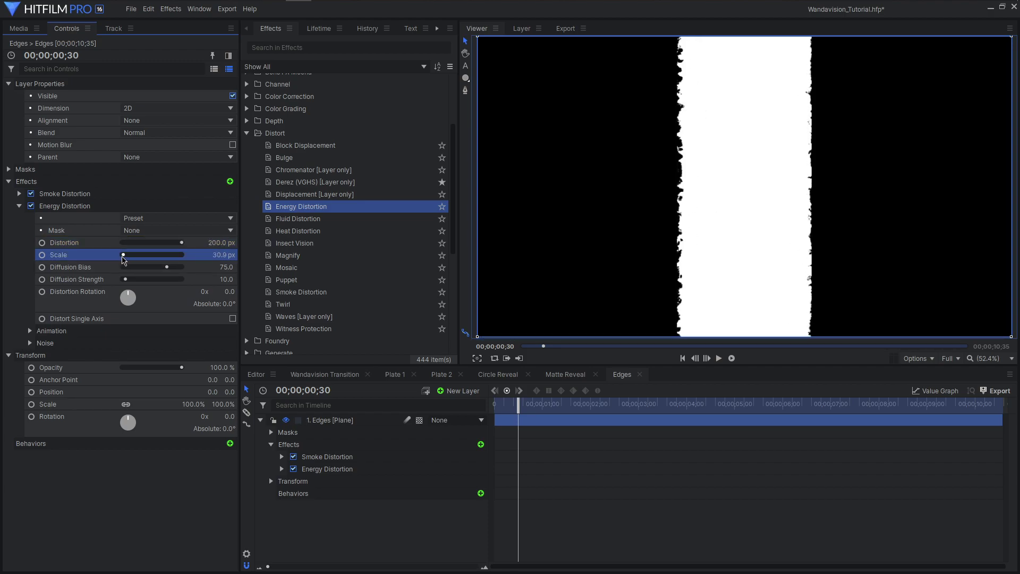
{"action": "left_click", "coordinate": [19, 206]}
{"action": "key", "text": "Home"}
{"action": "key", "text": "space"}
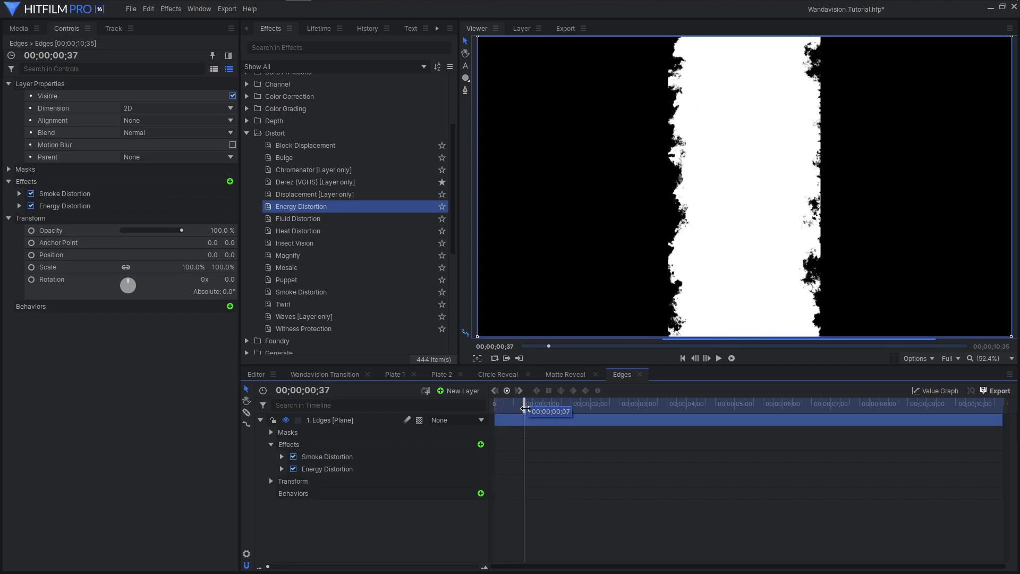
- Fill the duplicated Edges plane with black using the Fill Color effect
{"action": "left_click", "coordinate": [369, 423]}
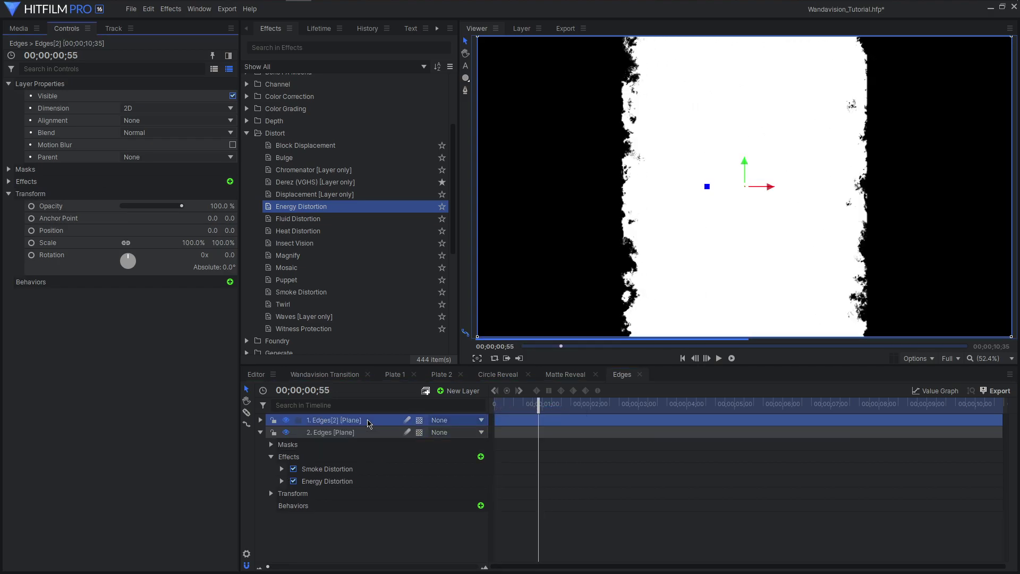
{"action": "left_click", "coordinate": [247, 132]}
{"action": "left_click", "coordinate": [247, 181]}
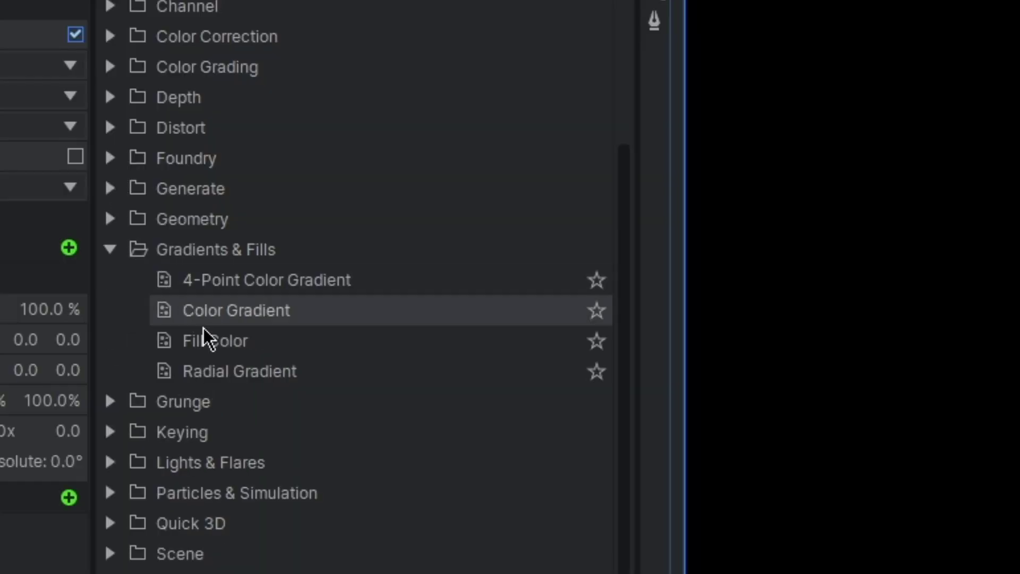
{"action": "left_click_drag", "start_coordinate": [242, 351], "coordinate": [0, 326]}
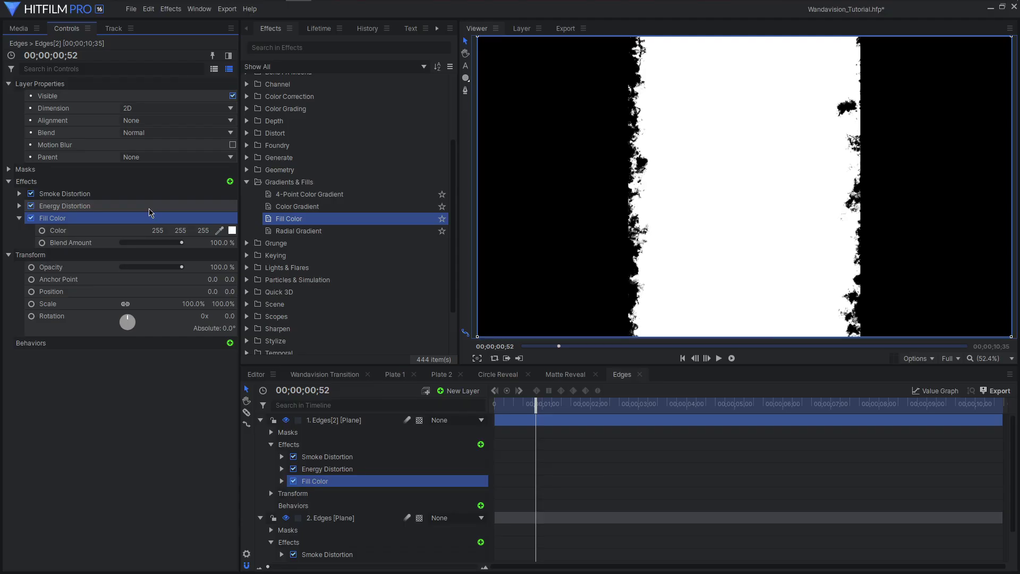
{"action": "left_click", "coordinate": [232, 230]}
{"action": "left_click", "coordinate": [376, 201]}
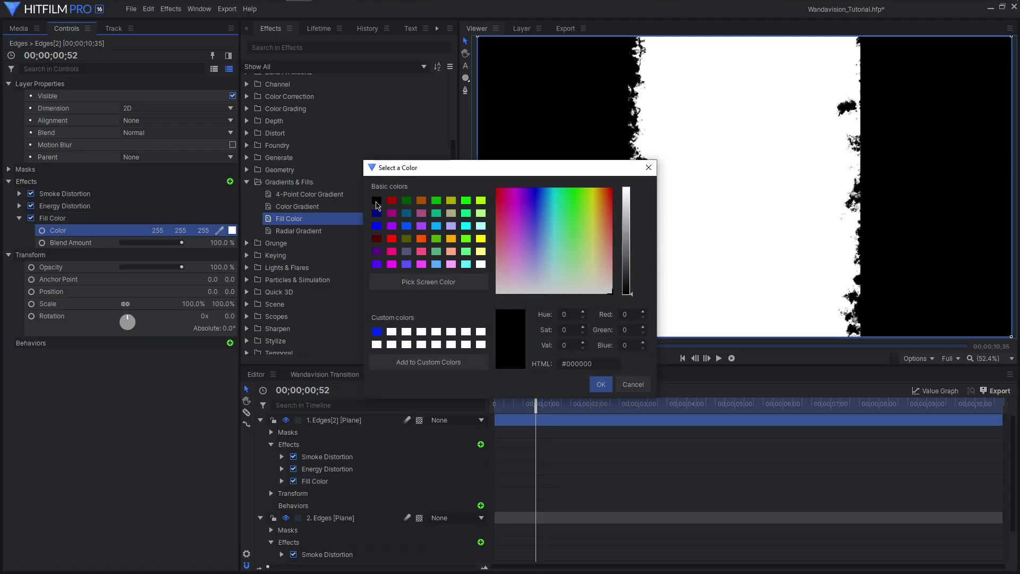
{"action": "left_click", "coordinate": [600, 385]}
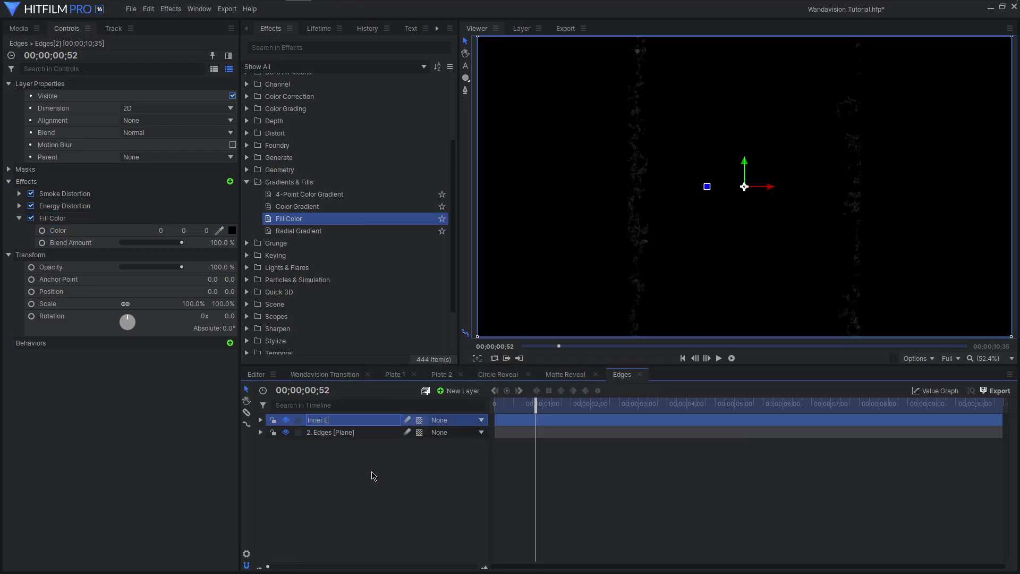
- Rename the black copy 'Inner Edge' and shift it nine frames later
{"action": "type", "text": "dge"}
{"action": "key", "text": "Return"}
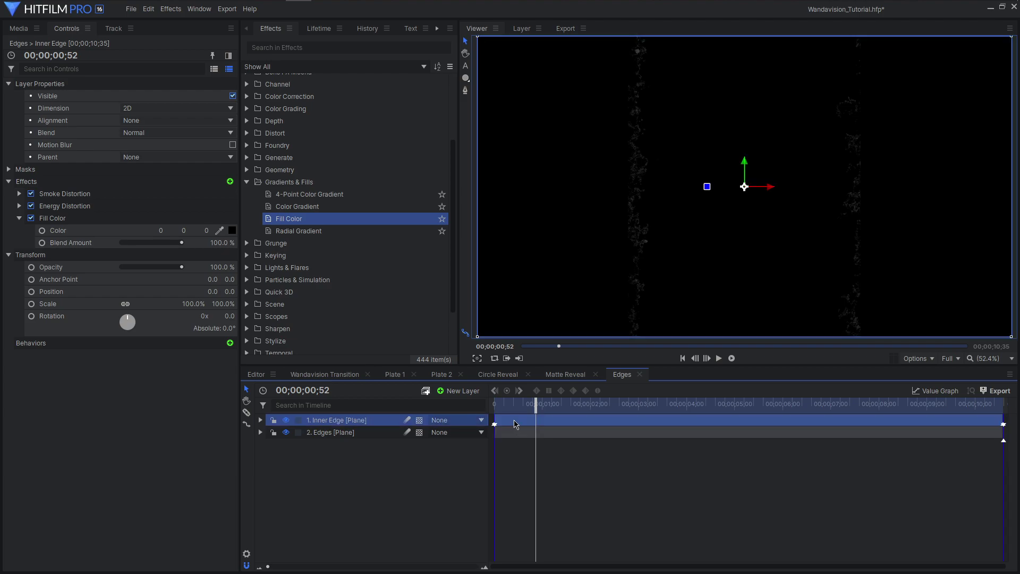
{"action": "left_click_drag", "start_coordinate": [514, 423], "coordinate": [516, 423]}
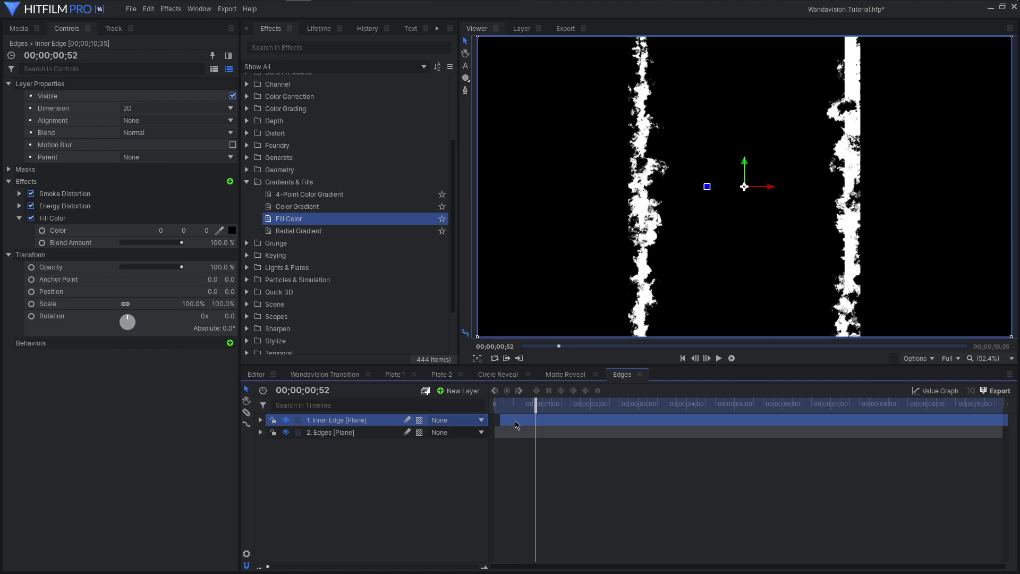
{"action": "left_click", "coordinate": [930, 359]}
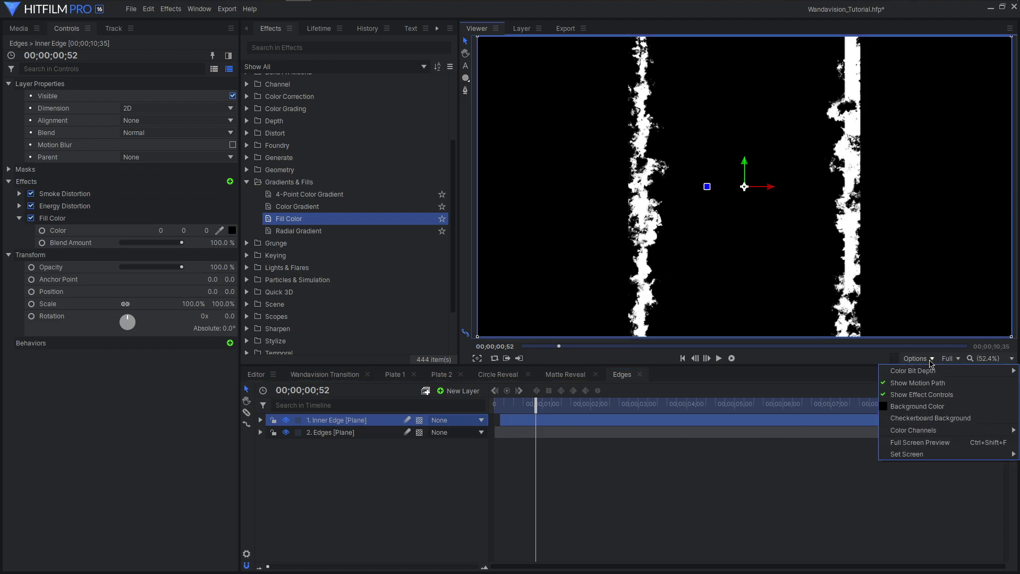
- Show a checkerboard background in the viewer and step back to an earlier frame
{"action": "left_click", "coordinate": [938, 419]}
{"action": "left_click", "coordinate": [879, 484]}
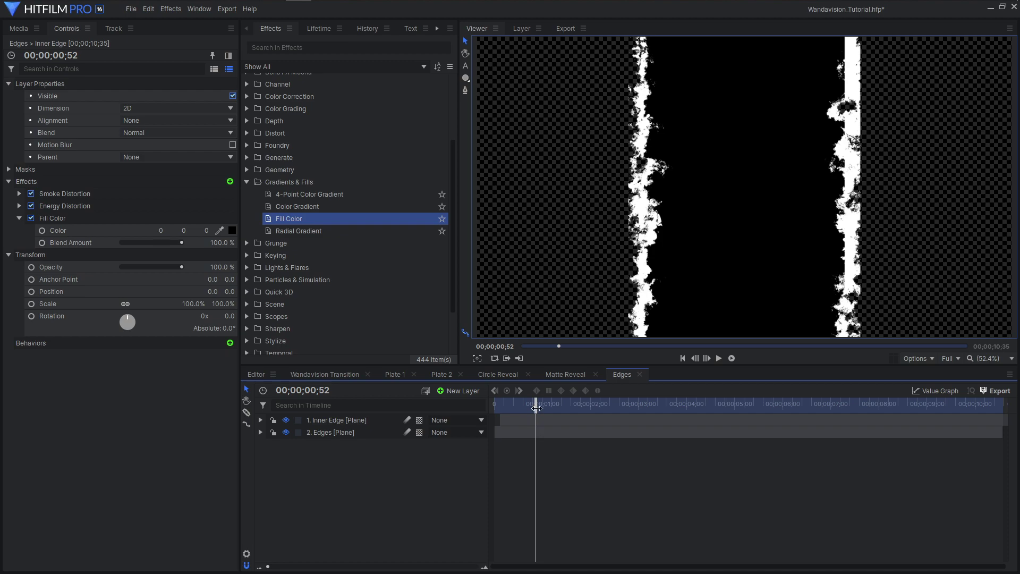
{"action": "left_click_drag", "start_coordinate": [535, 405], "coordinate": [565, 414]}
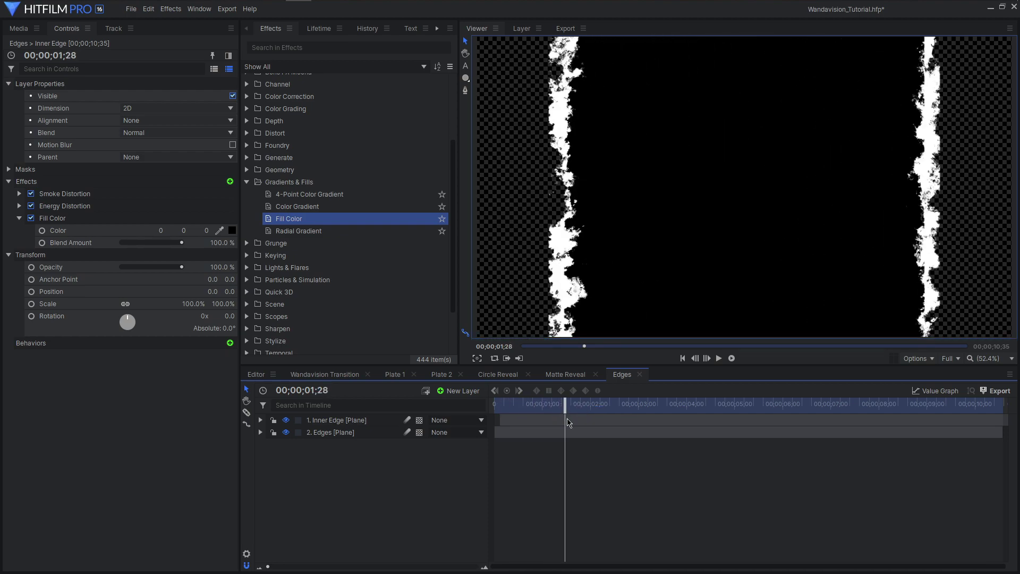
- Try Keying > Demult on the Inner Edge layer, then undo it
{"action": "left_click", "coordinate": [286, 151]}
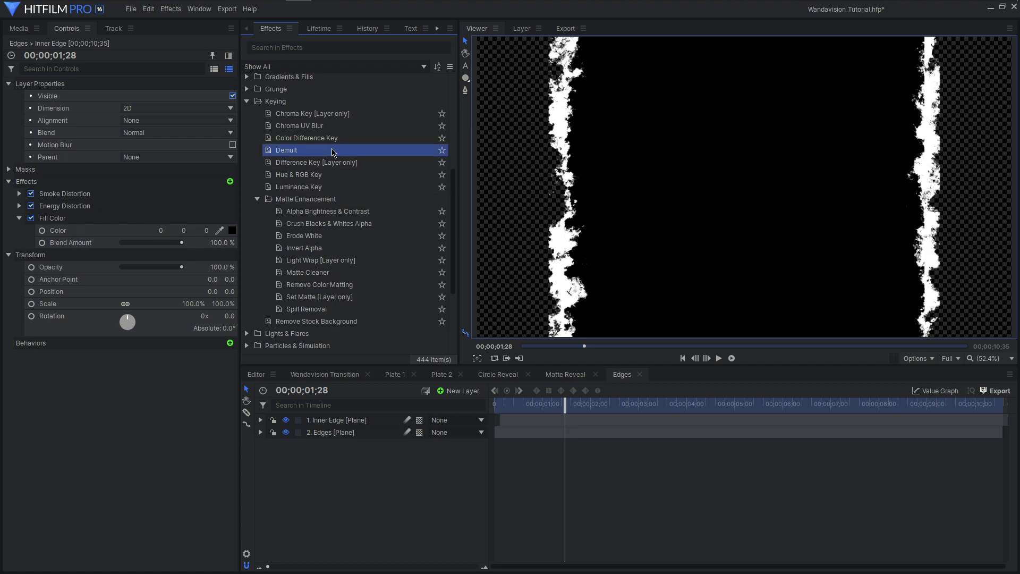
{"action": "left_click_drag", "start_coordinate": [372, 424], "coordinate": [372, 423]}
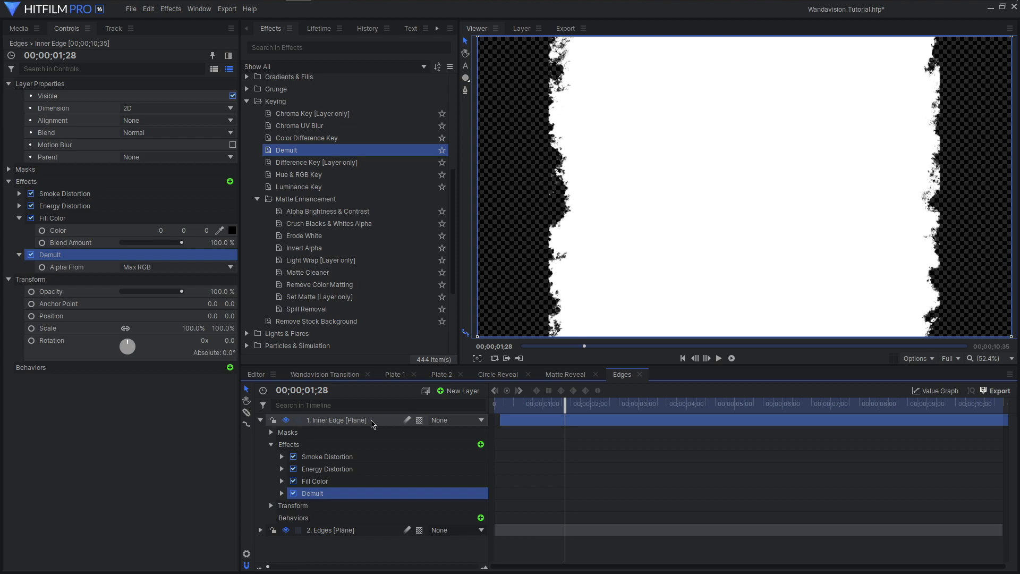
{"action": "key", "text": "ctrl+z"}
{"action": "left_click", "coordinate": [461, 391]}
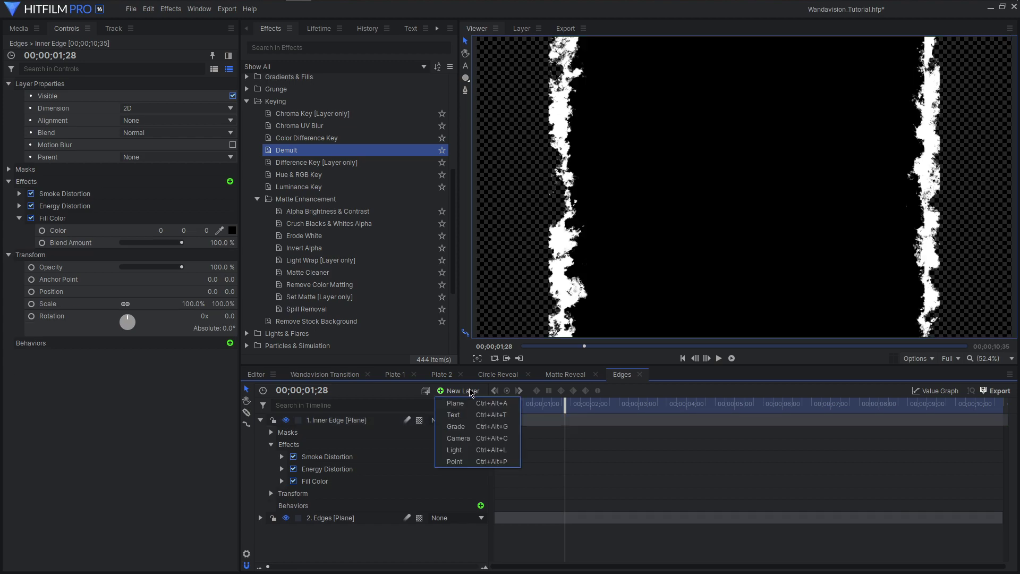
- Add a Clean Up grade layer with Demult and Erode White (5 px choke); move Inner Edge seven frames earlier
{"action": "left_click", "coordinate": [482, 429]}
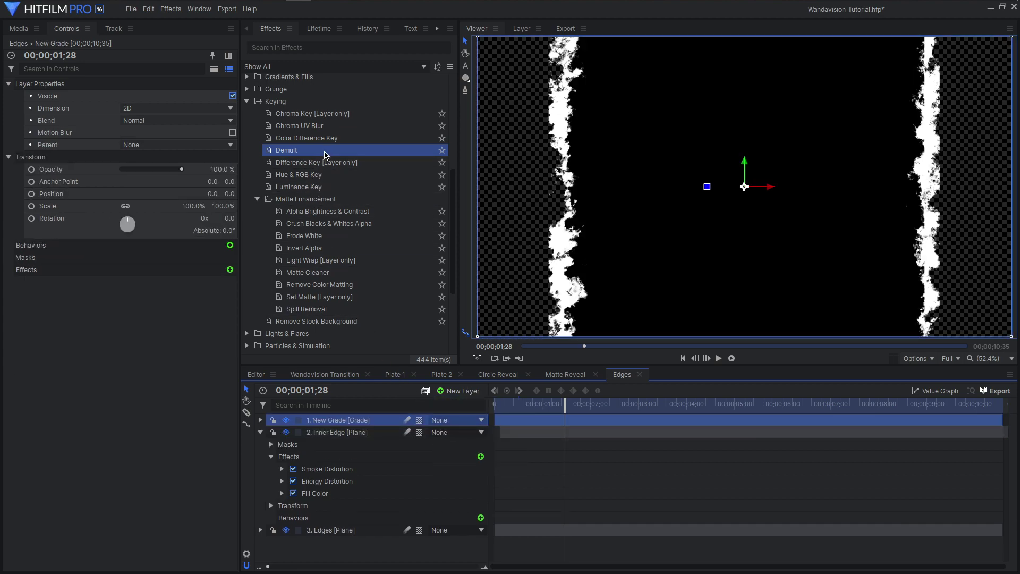
{"action": "left_click_drag", "start_coordinate": [389, 423], "coordinate": [389, 422]}
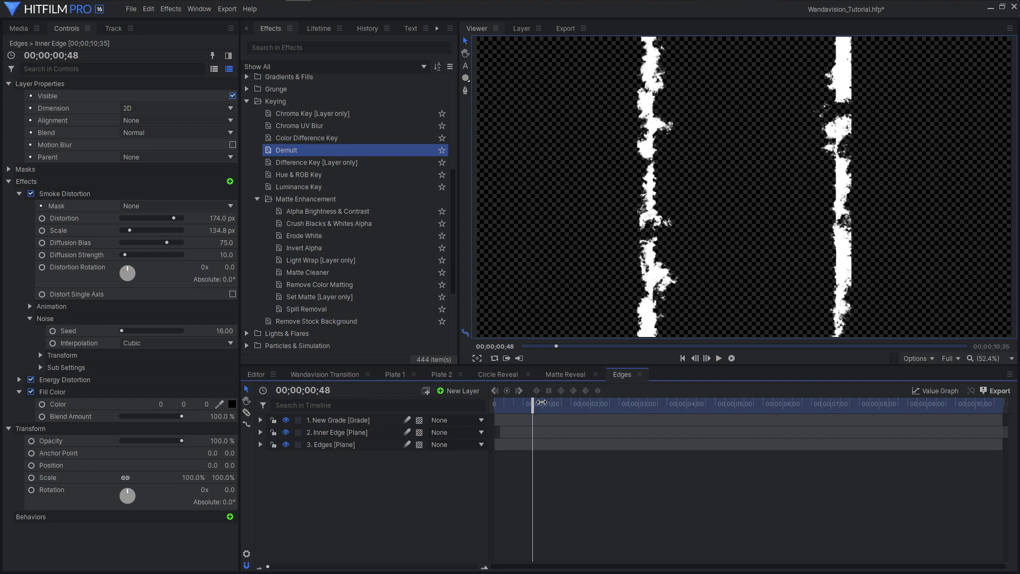
{"action": "left_click", "coordinate": [512, 436]}
{"action": "left_click_drag", "start_coordinate": [511, 436], "coordinate": [510, 435]}
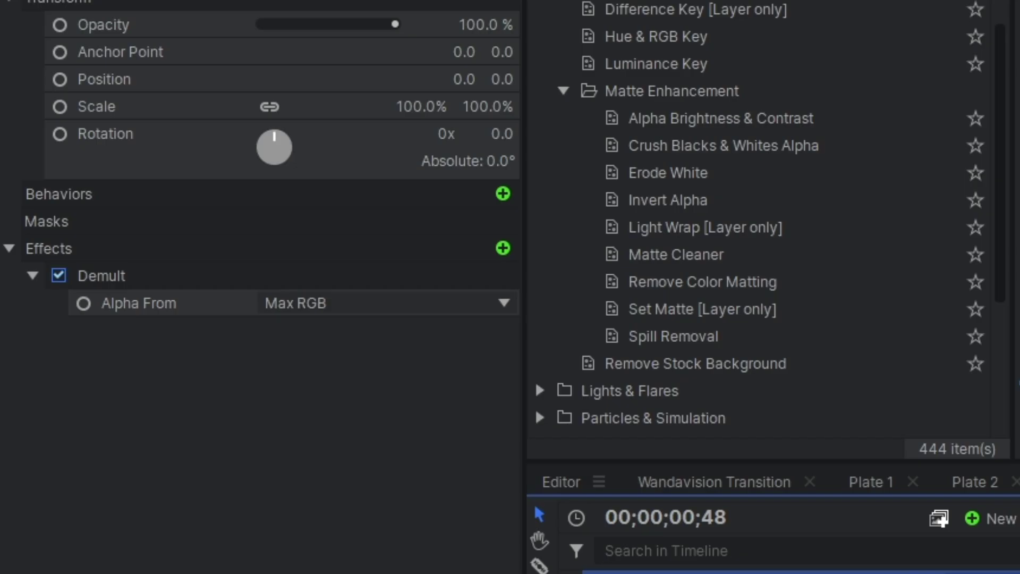
{"action": "left_click_drag", "start_coordinate": [664, 173], "coordinate": [387, 319]}
{"action": "left_click_drag", "start_coordinate": [493, 357], "coordinate": [502, 358]}
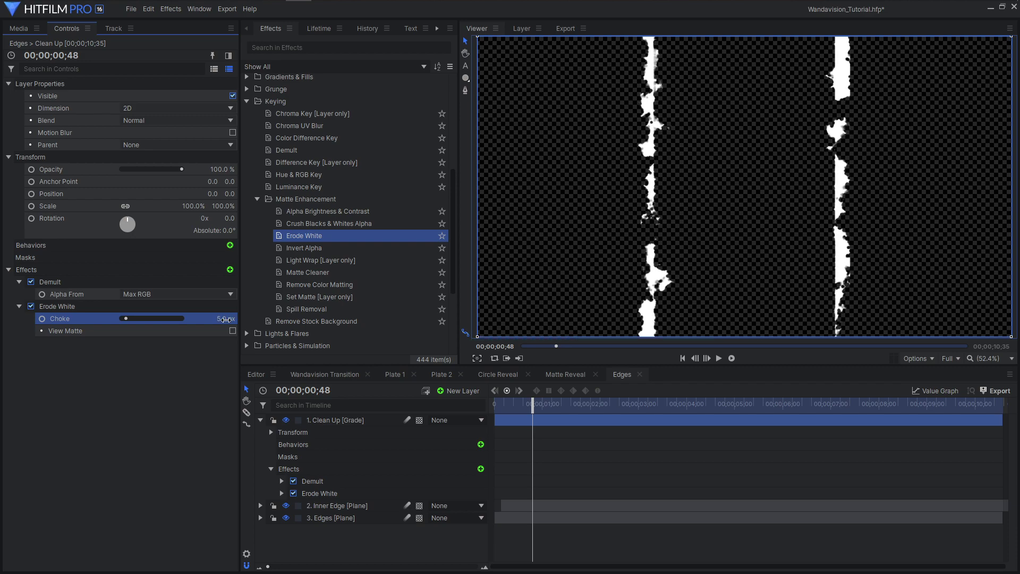
- Add Block Displacement to Clean Up: size 3 px, displacement 49 px, aspect ratio 12.71
{"action": "left_click", "coordinate": [248, 102]}
{"action": "left_click", "coordinate": [248, 116]}
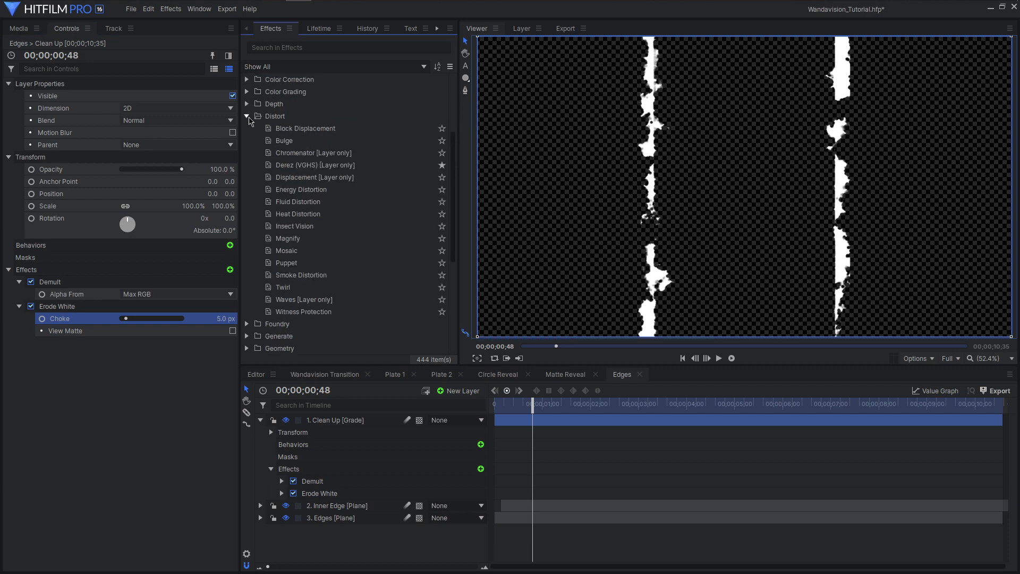
{"action": "left_click_drag", "start_coordinate": [145, 333], "coordinate": [122, 367]}
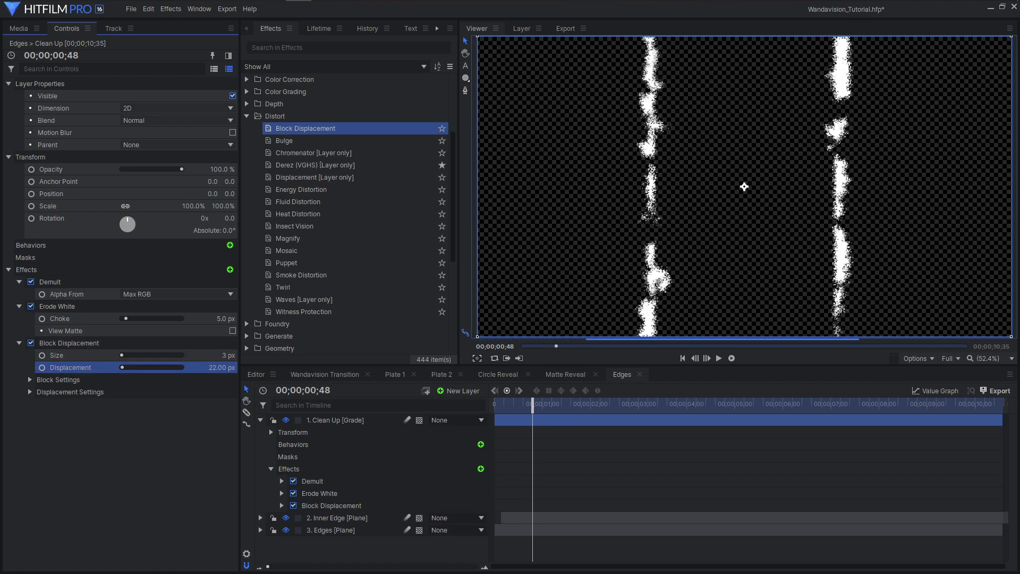
{"action": "left_click", "coordinate": [30, 379]}
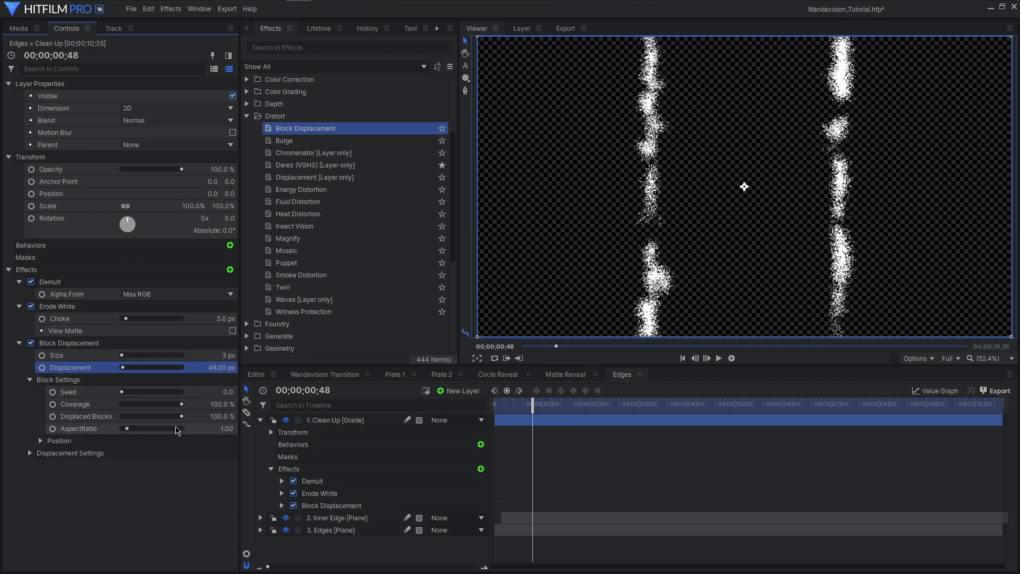
{"action": "left_click_drag", "start_coordinate": [177, 428], "coordinate": [182, 428]}
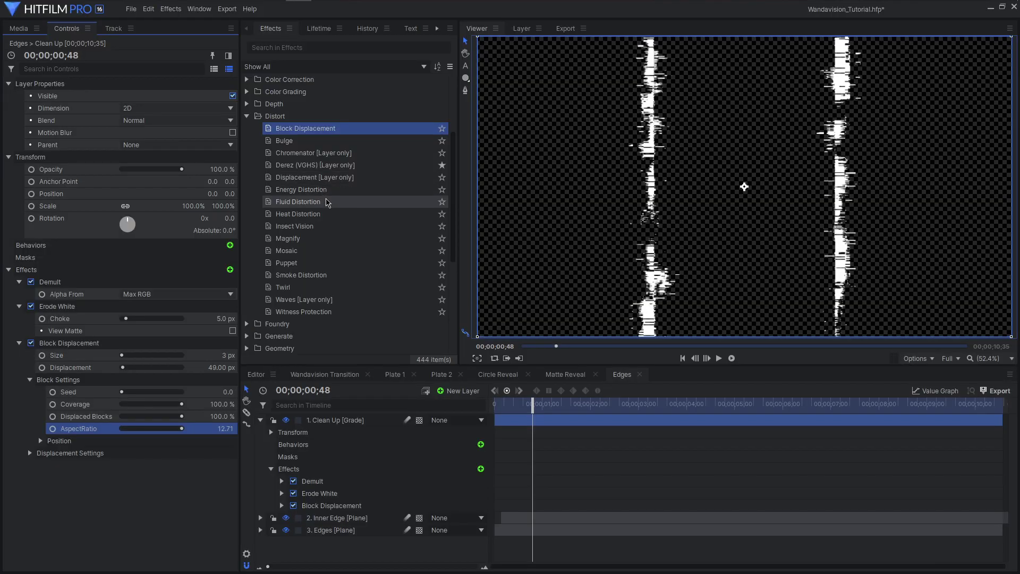
- Add Heat Distortion to Clean Up, preview later frames, then switch to the Wandavision Transition composite
{"action": "left_click_drag", "start_coordinate": [326, 214], "coordinate": [132, 436]}
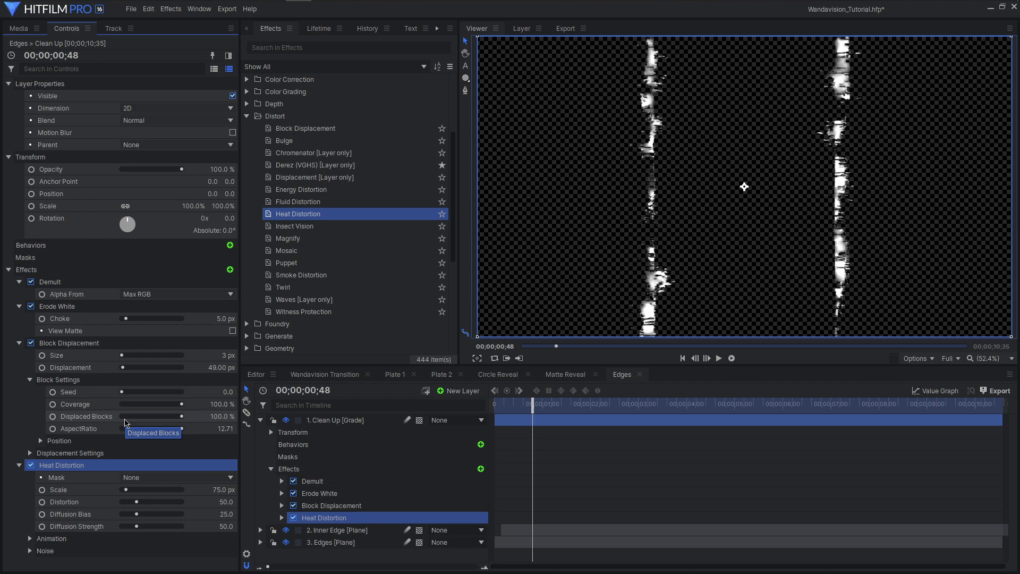
{"action": "mouse_move", "coordinate": [534, 407]}
{"action": "left_mouse_down"}
{"action": "mouse_move", "coordinate": [517, 408]}
{"action": "mouse_move", "coordinate": [557, 408]}
{"action": "mouse_move", "coordinate": [543, 408]}
{"action": "left_mouse_up"}
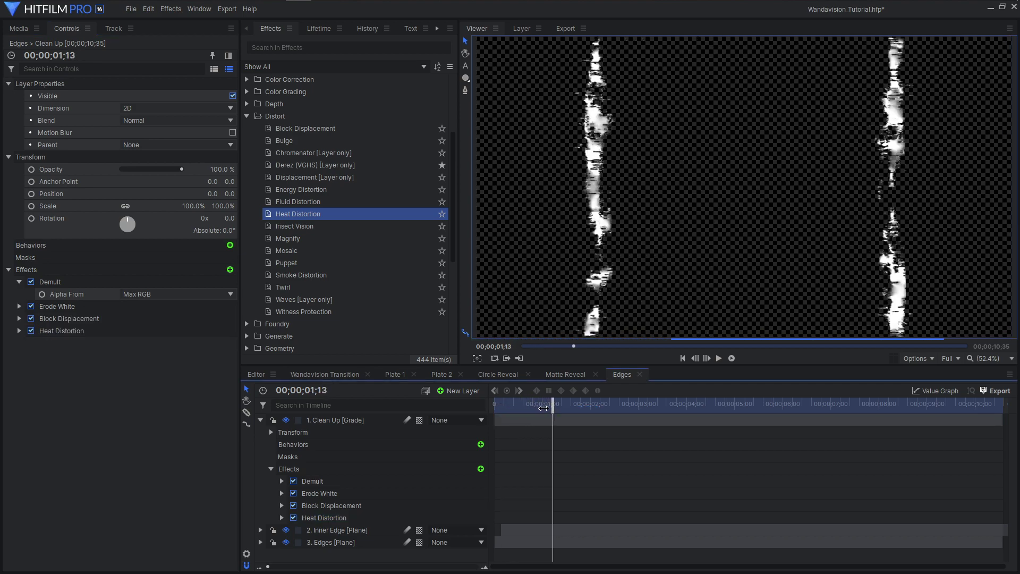
{"action": "left_click", "coordinate": [311, 375]}
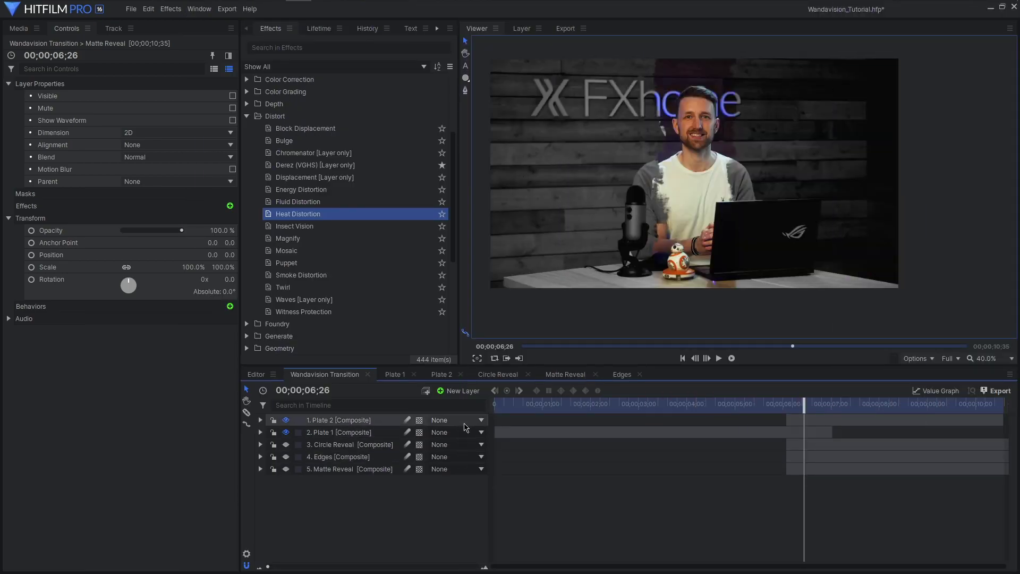
- Add a grade layer below Plate 2 starting near 6 seconds
{"action": "left_click", "coordinate": [473, 392]}
{"action": "left_click", "coordinate": [456, 426]}
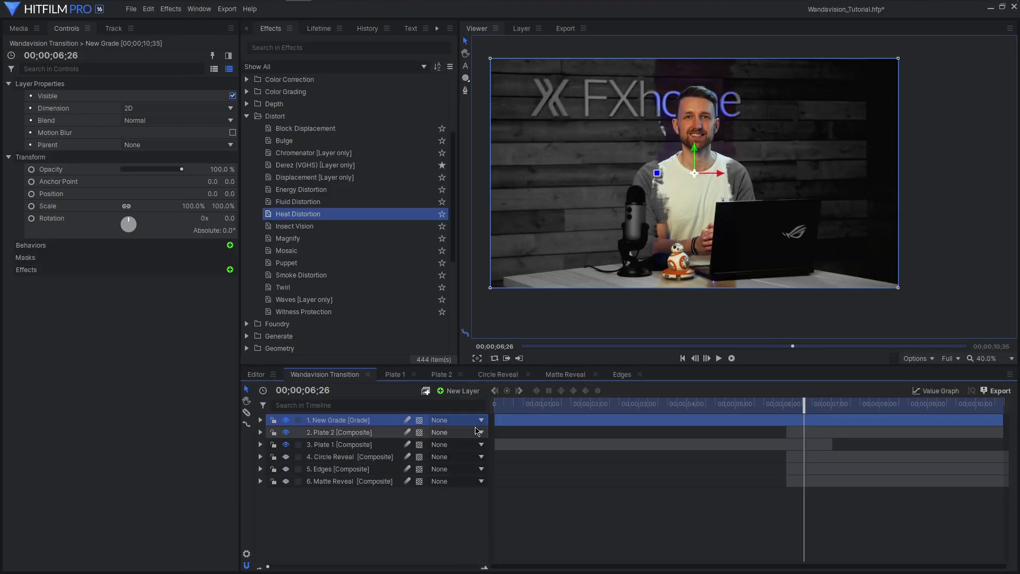
{"action": "left_click_drag", "start_coordinate": [450, 422], "coordinate": [449, 440]}
{"action": "left_click_drag", "start_coordinate": [517, 433], "coordinate": [810, 433]}
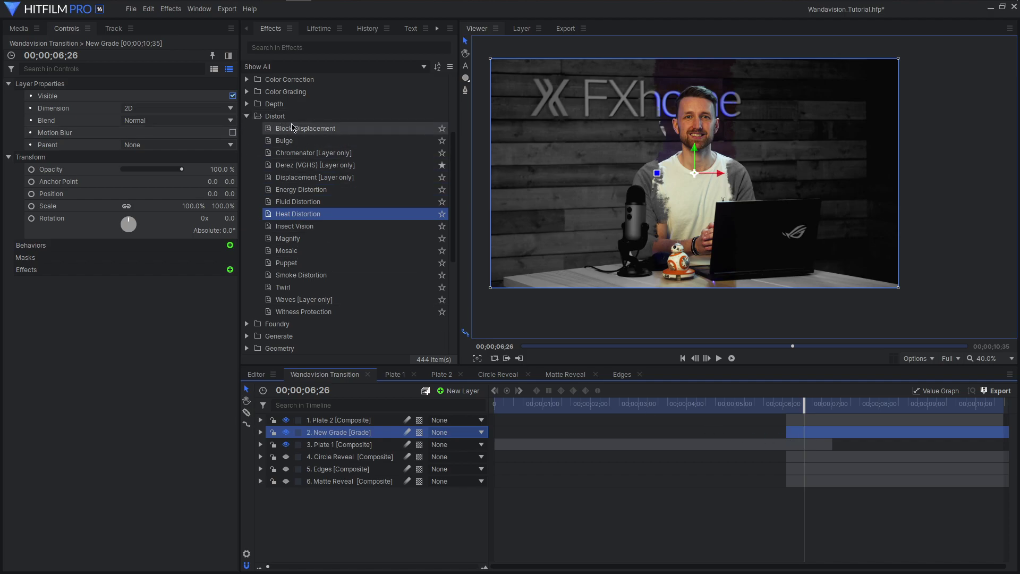
- Apply Derez (VGHS) to the grade layer as Wavy Lines masked by Circle Reveal
{"action": "left_click", "coordinate": [316, 166]}
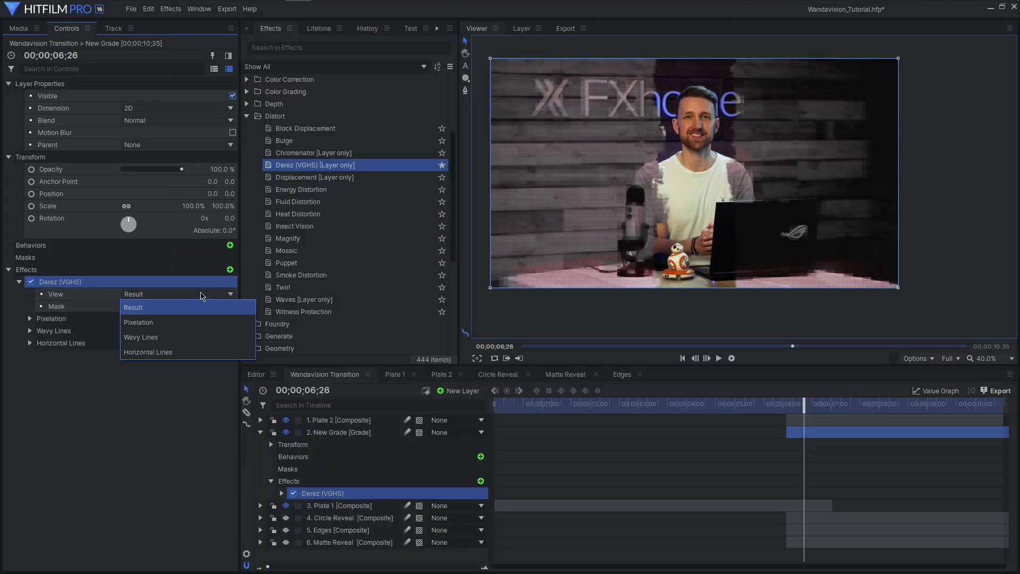
{"action": "left_click", "coordinate": [203, 338]}
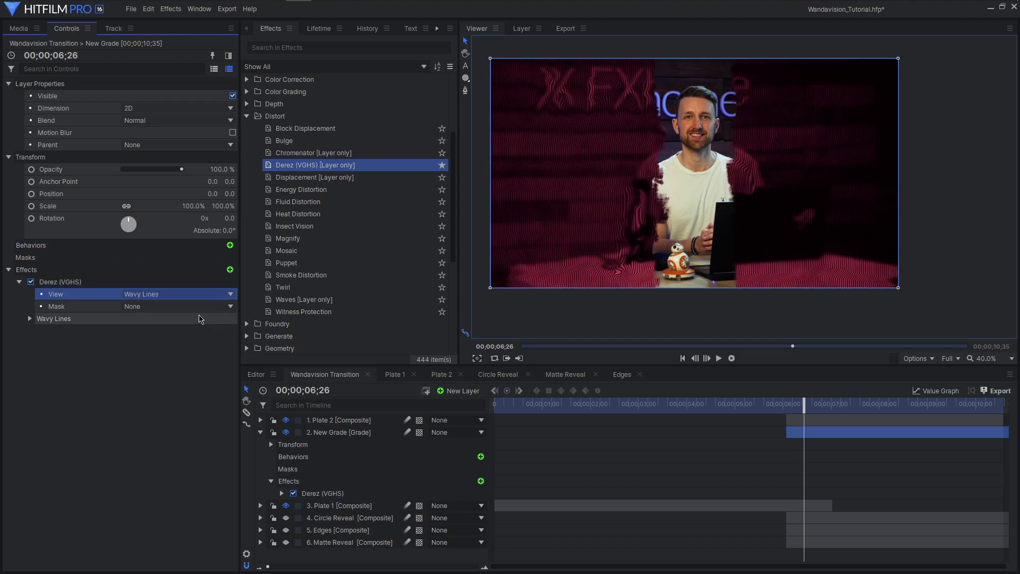
{"action": "left_click", "coordinate": [203, 307]}
{"action": "left_click", "coordinate": [196, 367]}
{"action": "left_click_drag", "start_coordinate": [804, 405], "coordinate": [803, 406]}
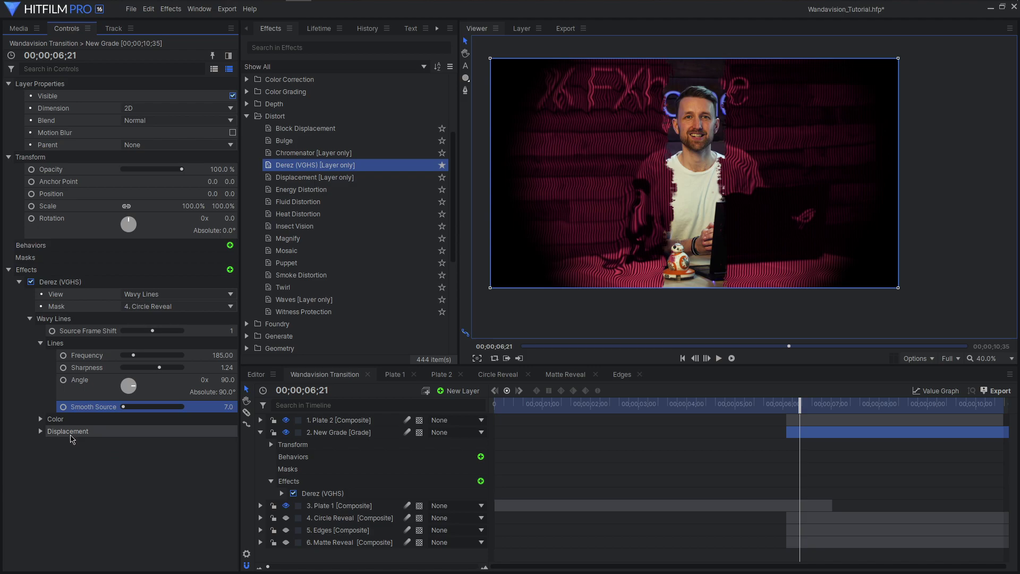
- Recolour the Derez wavy lines from pink to purple-blue using the colour wheels
{"action": "left_click", "coordinate": [41, 419]}
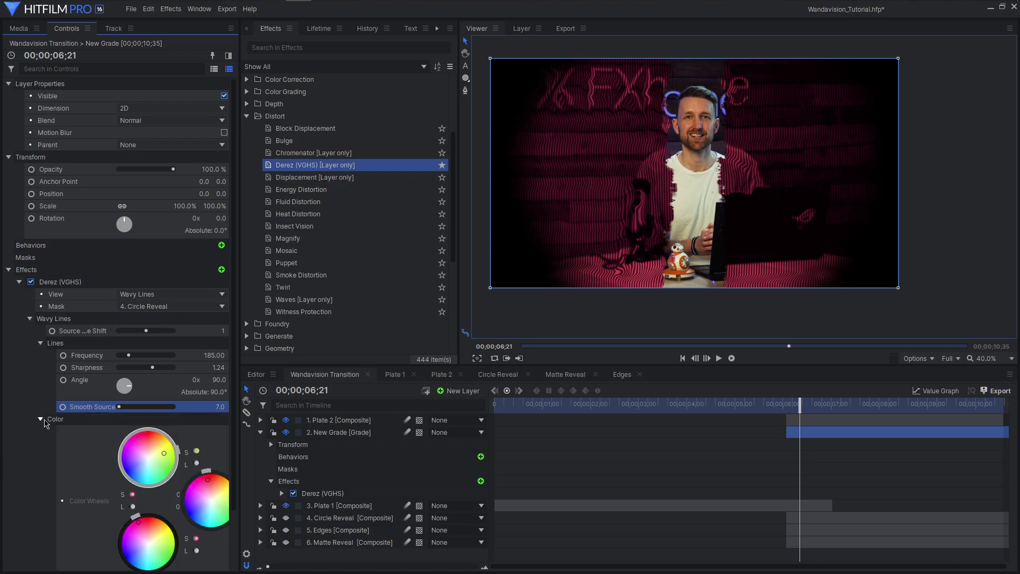
{"action": "scroll", "coordinate": [47, 421], "scroll_direction": "down", "scroll_amount": 3}
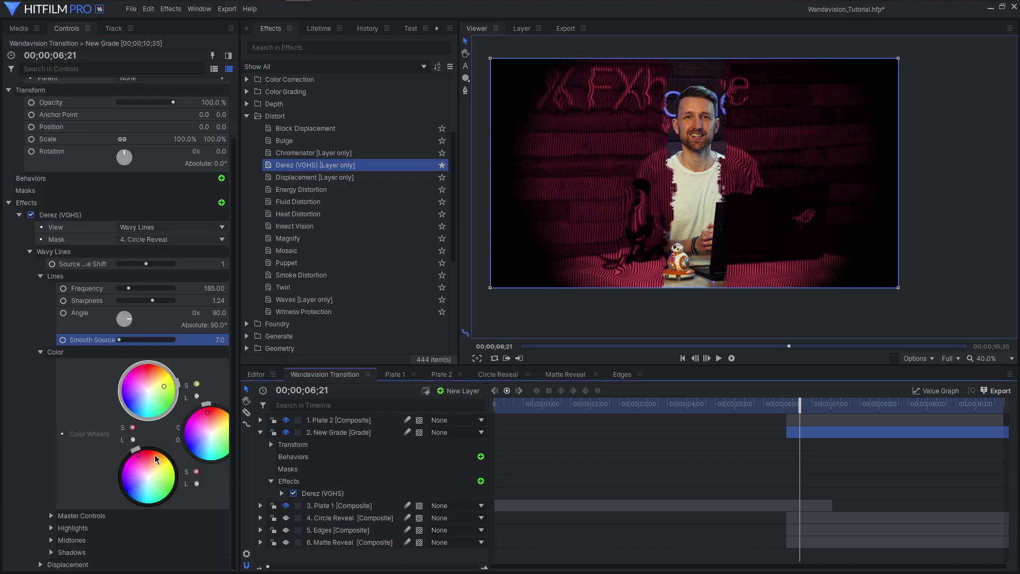
{"action": "left_click_drag", "start_coordinate": [138, 455], "coordinate": [143, 476]}
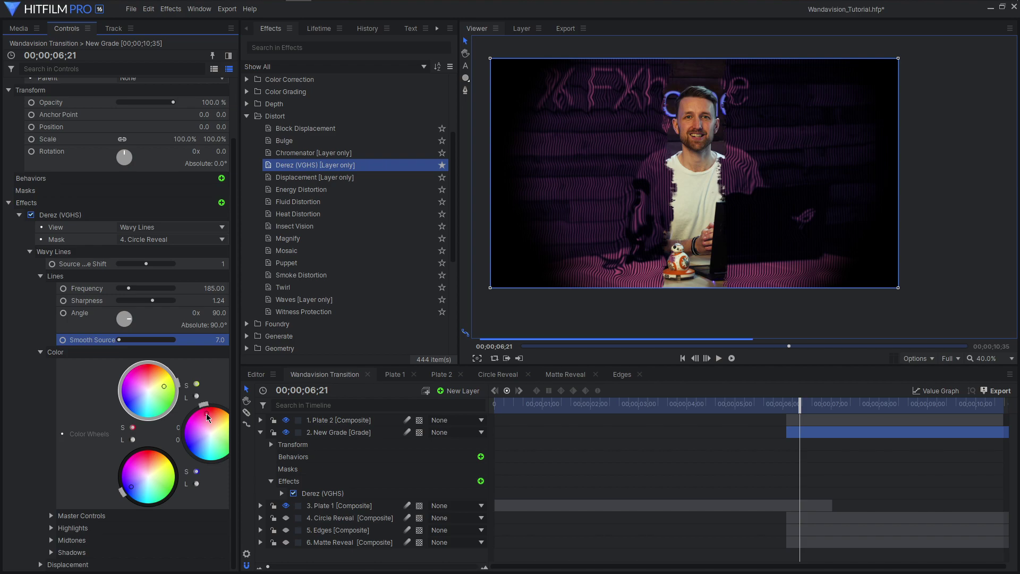
{"action": "left_click_drag", "start_coordinate": [164, 384], "coordinate": [154, 371]}
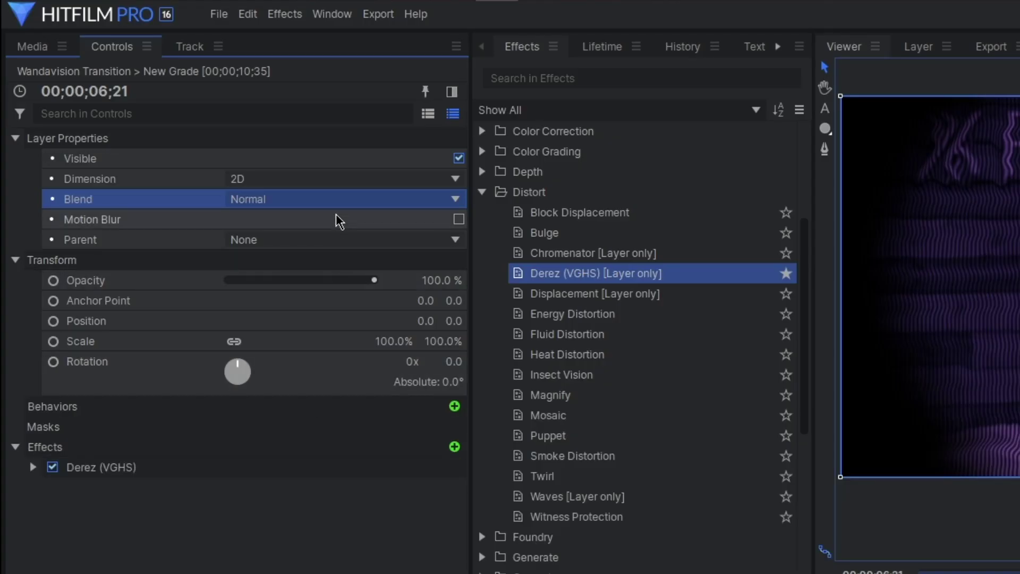
- Set the grade layer's blend mode to Screen, trying Add first
{"action": "left_click", "coordinate": [202, 127]}
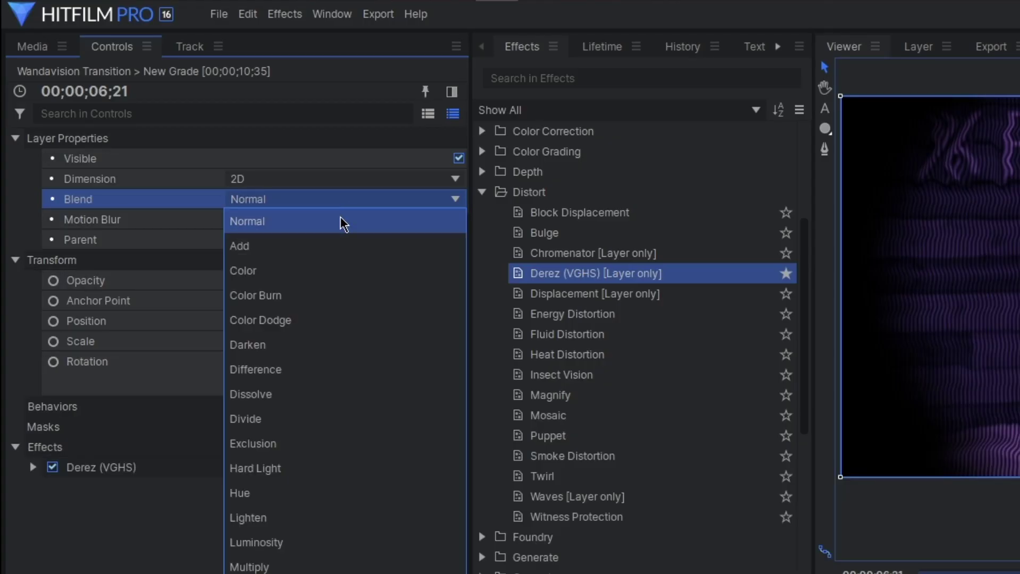
{"action": "left_click", "coordinate": [204, 147]}
{"action": "left_click", "coordinate": [340, 201]}
{"action": "left_click", "coordinate": [200, 371]}
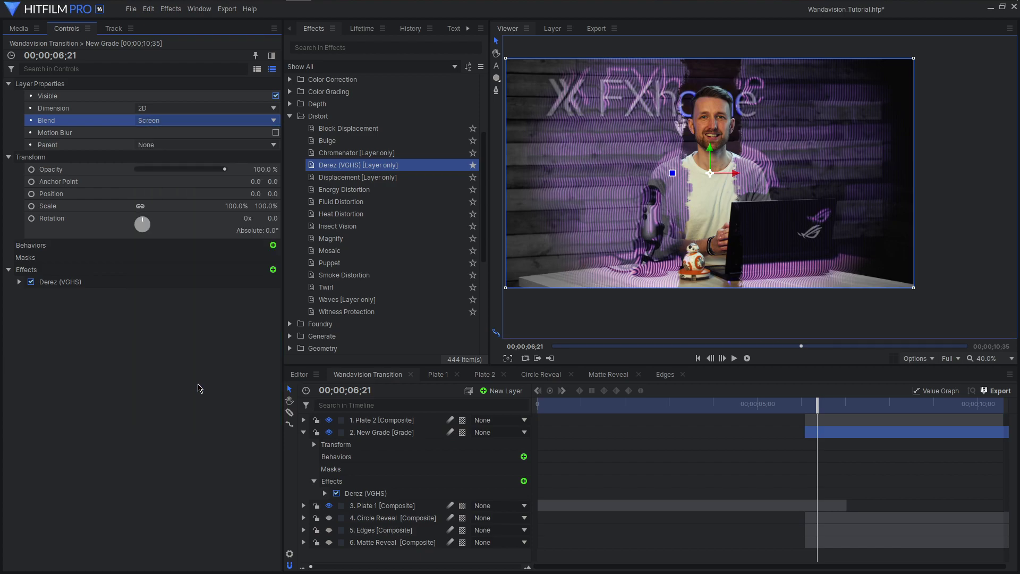
- Add Curves below Derez and bend it into an S-shaped contrast curve
{"action": "scroll", "coordinate": [318, 160], "scroll_direction": "up", "scroll_amount": 1}
{"action": "left_click", "coordinate": [290, 114]}
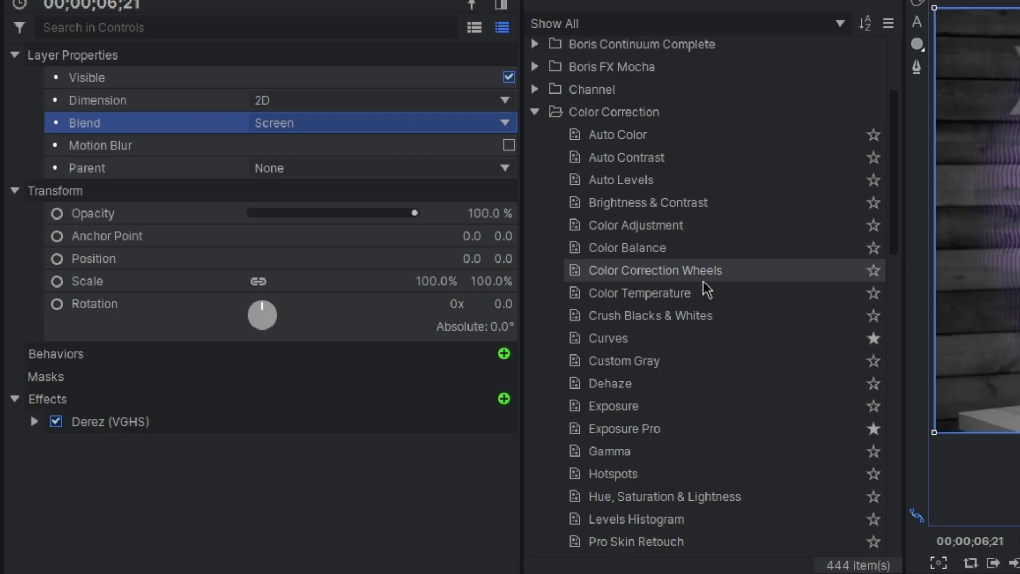
{"action": "left_click_drag", "start_coordinate": [361, 237], "coordinate": [134, 291]}
{"action": "left_click_drag", "start_coordinate": [249, 439], "coordinate": [249, 438]}
{"action": "left_click_drag", "start_coordinate": [310, 573], "coordinate": [313, 573]}
{"action": "left_click_drag", "start_coordinate": [393, 573], "coordinate": [379, 572]}
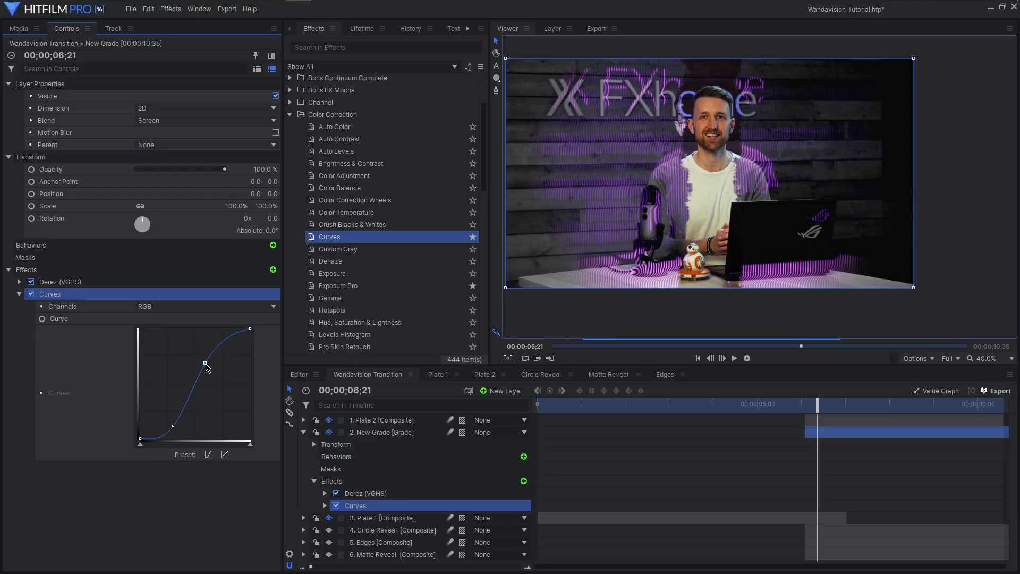
- Add Channel > Chromatic Aberration below Curves on the grade layer
{"action": "left_click", "coordinate": [289, 115]}
{"action": "left_click", "coordinate": [290, 154]}
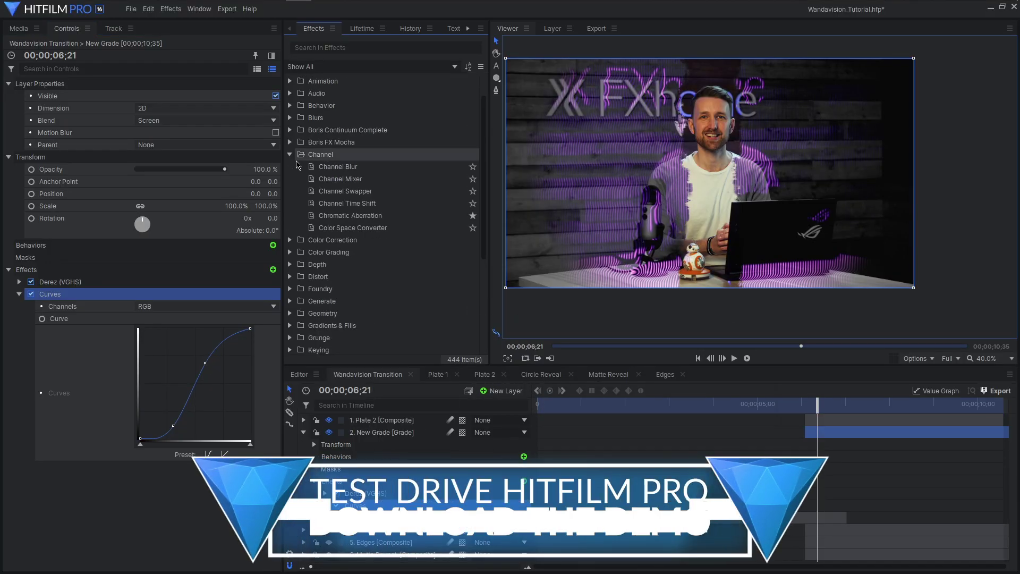
{"action": "left_click", "coordinate": [360, 219]}
{"action": "left_click_drag", "start_coordinate": [166, 366], "coordinate": [174, 455]}
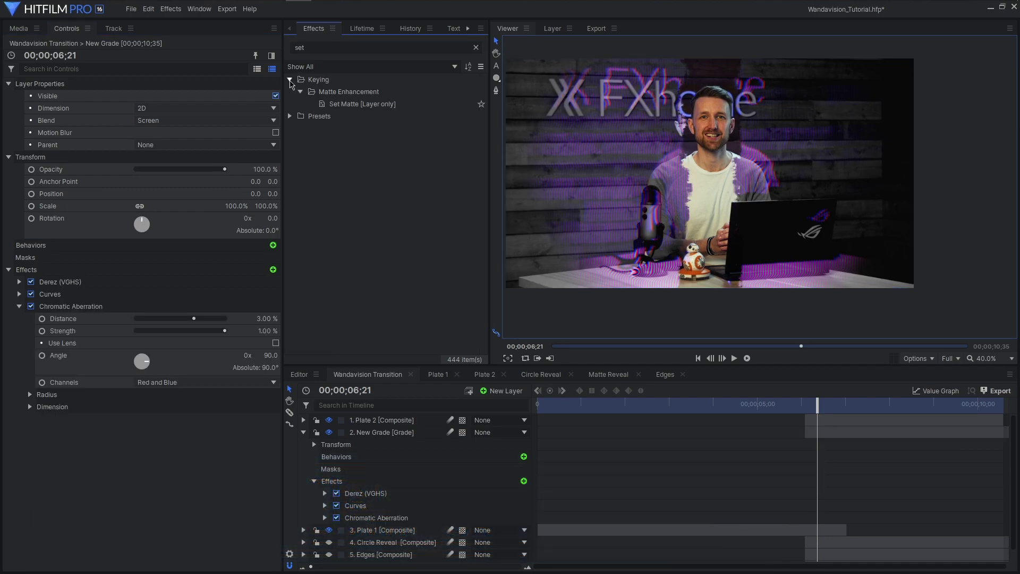
- Add Set Matte on top, sourcing inverted luminance from 6. Matte Reveal, then scrub to preview
{"action": "left_click", "coordinate": [398, 106]}
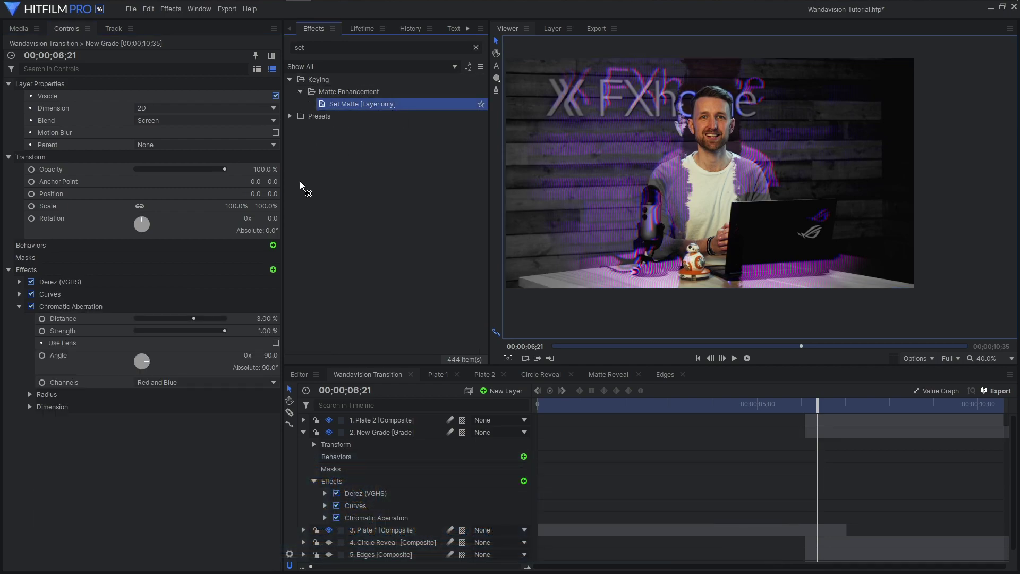
{"action": "left_click_drag", "start_coordinate": [140, 288], "coordinate": [123, 280]}
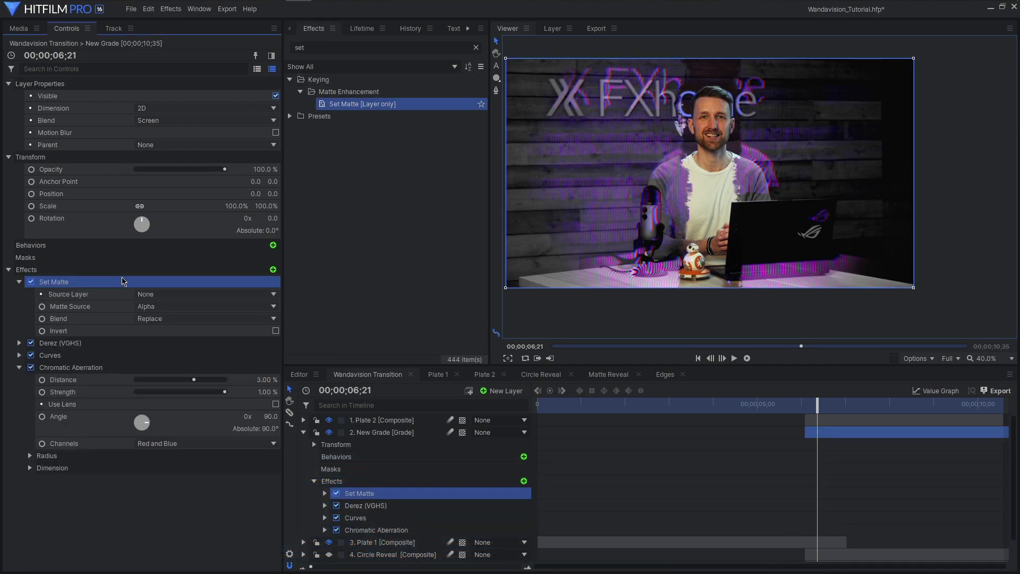
{"action": "left_click", "coordinate": [198, 293]}
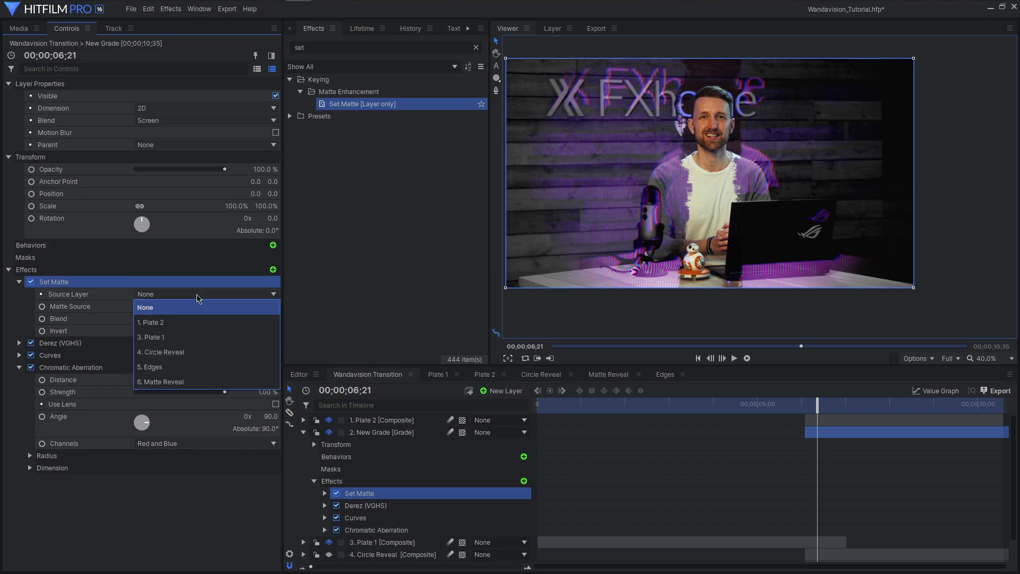
{"action": "left_click", "coordinate": [195, 382]}
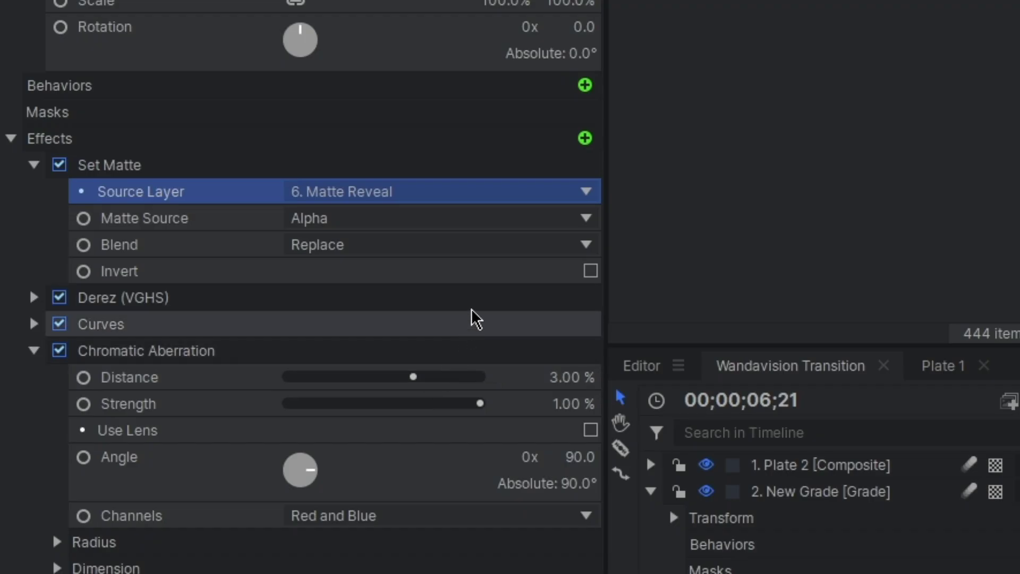
{"action": "left_click", "coordinate": [234, 309]}
{"action": "left_click", "coordinate": [223, 379]}
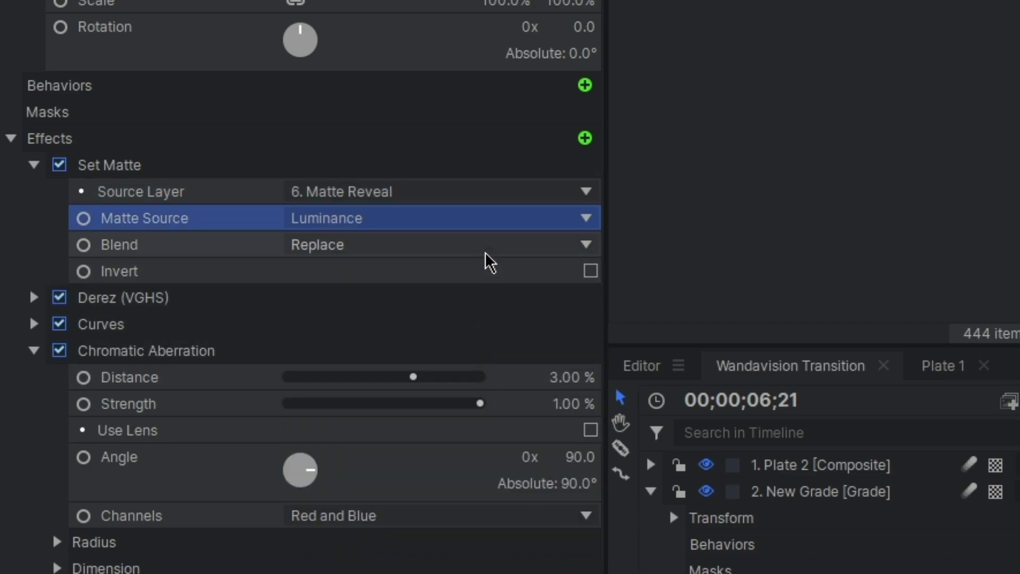
{"action": "left_click", "coordinate": [590, 271]}
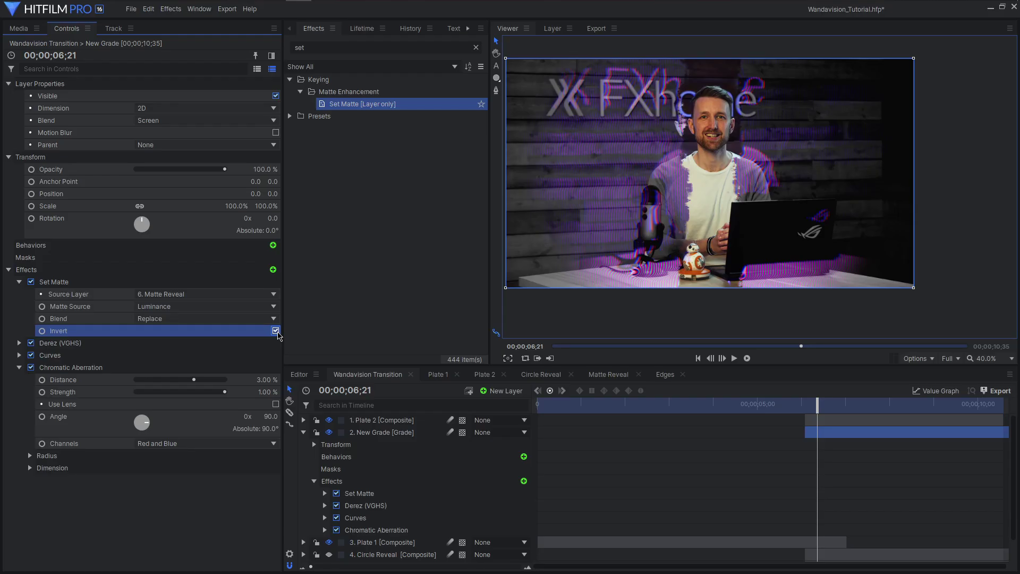
{"action": "left_click_drag", "start_coordinate": [820, 406], "coordinate": [812, 407]}
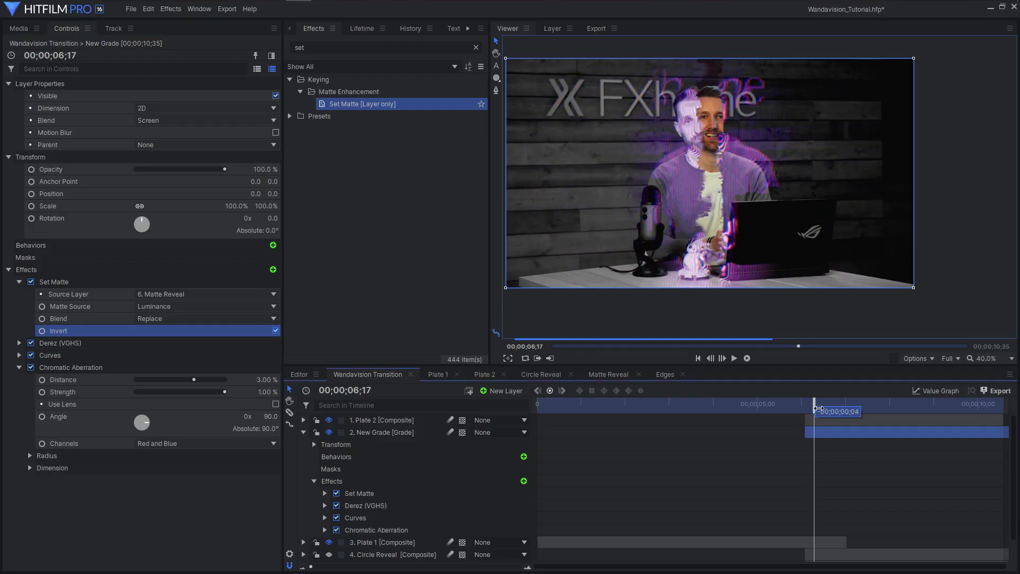
{"action": "mouse_move", "coordinate": [819, 409]}
{"action": "left_mouse_down"}
{"action": "mouse_move", "coordinate": [830, 413]}
{"action": "mouse_move", "coordinate": [811, 416]}
{"action": "mouse_move", "coordinate": [820, 417]}
{"action": "left_mouse_up"}
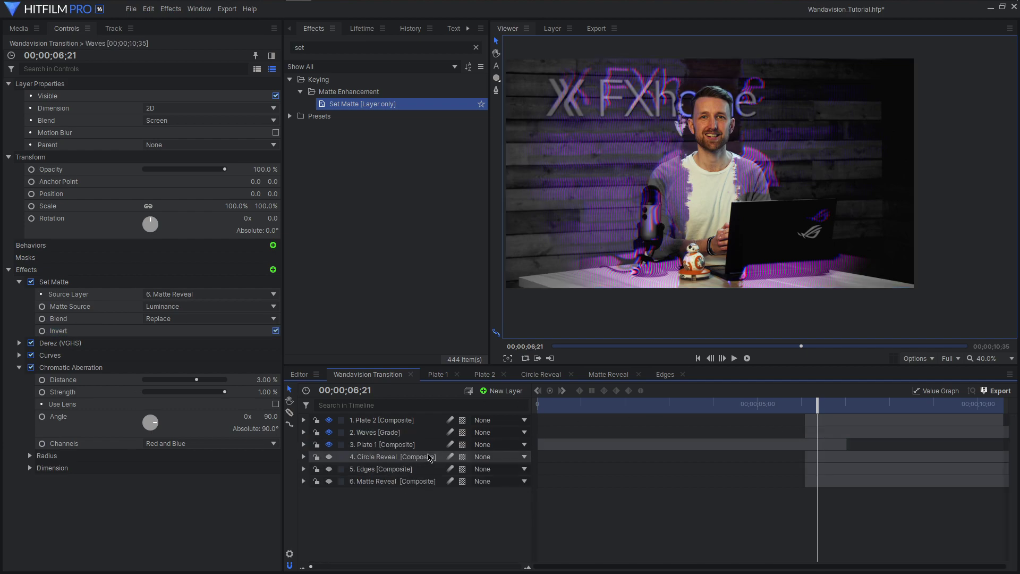
- Add a new Grade layer and drag its bar later in the timeline
{"action": "left_click", "coordinate": [504, 391]}
{"action": "left_click", "coordinate": [524, 428]}
{"action": "left_click_drag", "start_coordinate": [582, 420], "coordinate": [799, 422]}
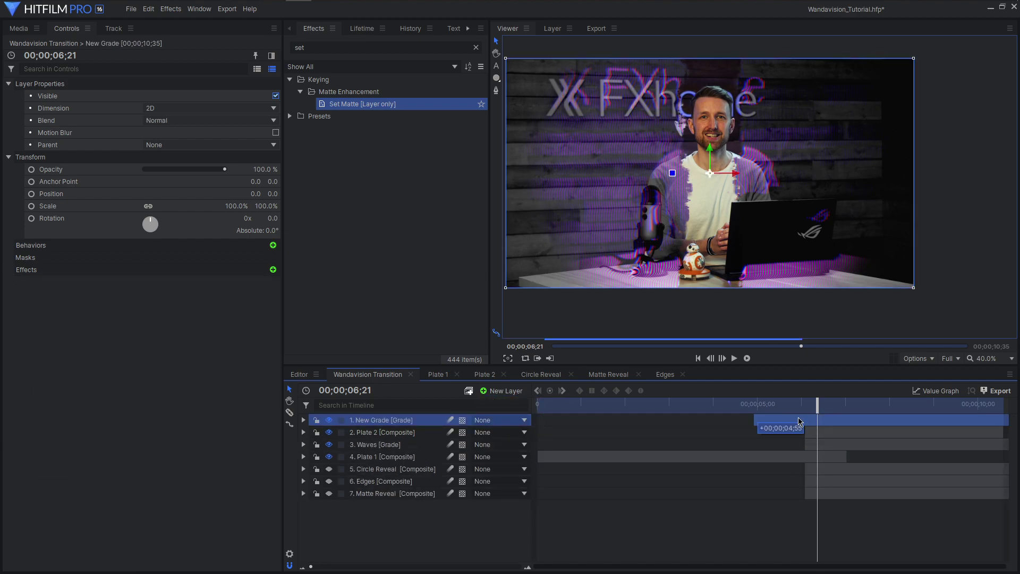
- Search 'lens dis' and apply Lens Distort to the Distort layer
{"action": "triple_click", "coordinate": [454, 50]}
{"action": "type", "text": "lens dis"}
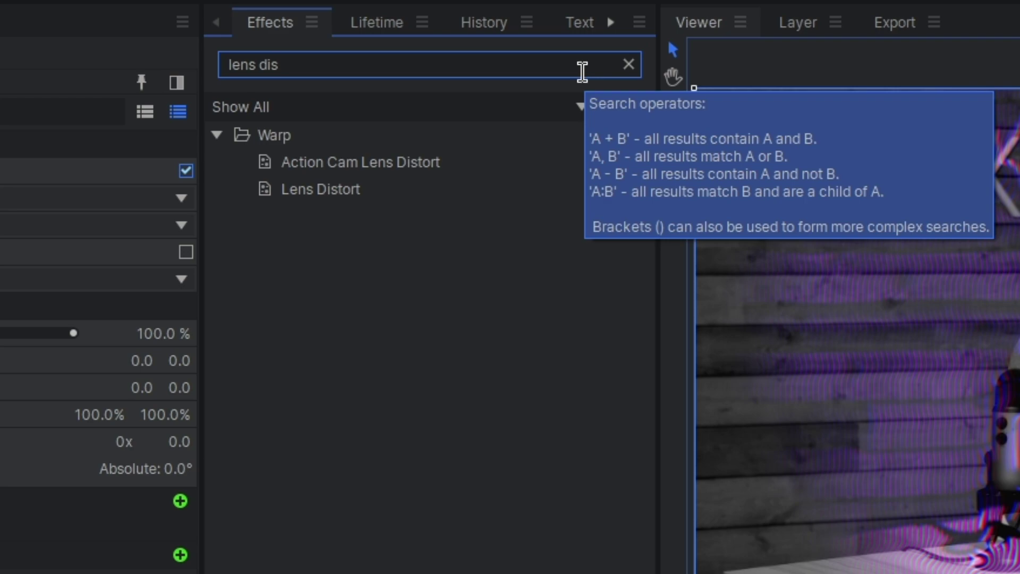
{"action": "left_click", "coordinate": [380, 194]}
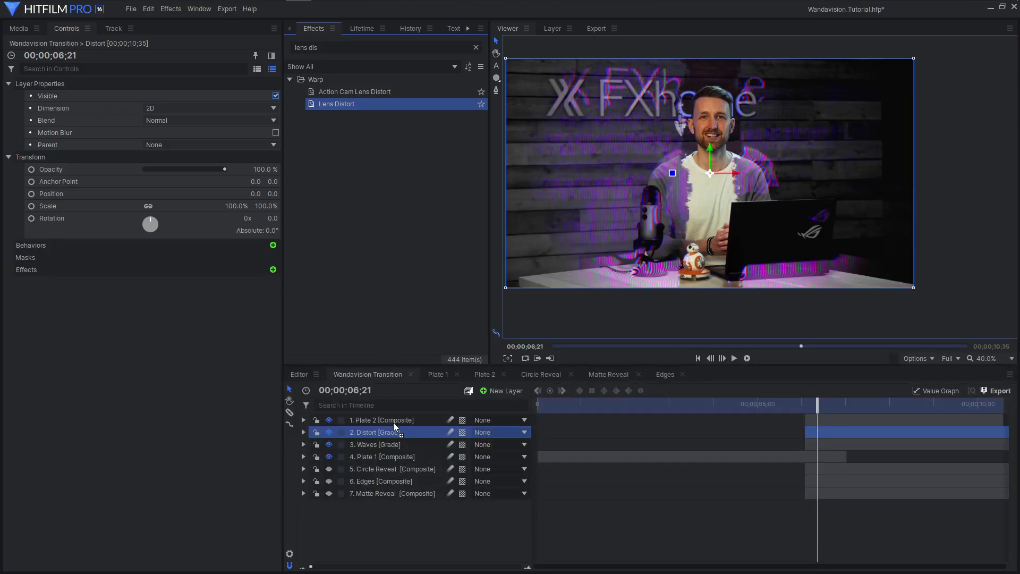
{"action": "left_click_drag", "start_coordinate": [393, 425], "coordinate": [397, 432]}
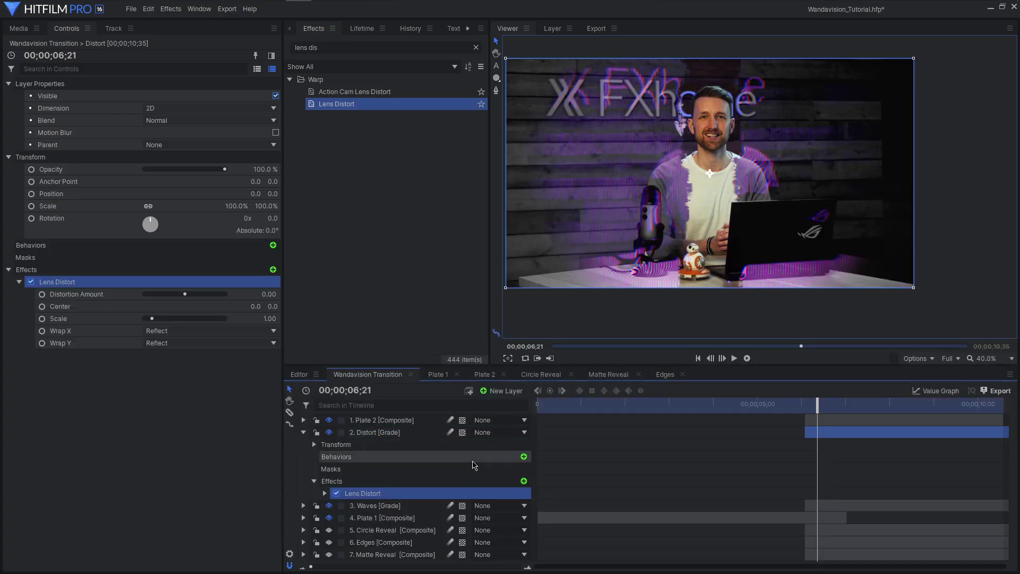
- Keyframe Distortion Amount at 06;05, then set it to -0.03 at 06;22
{"action": "left_click_drag", "start_coordinate": [431, 568], "coordinate": [484, 568]}
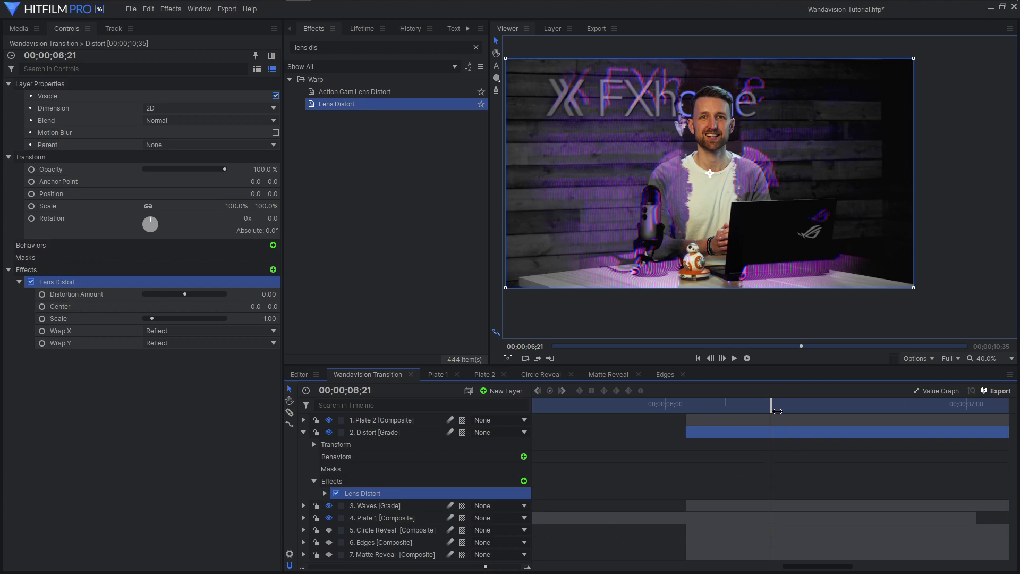
{"action": "left_click_drag", "start_coordinate": [776, 411], "coordinate": [690, 411]}
{"action": "left_click", "coordinate": [324, 493]}
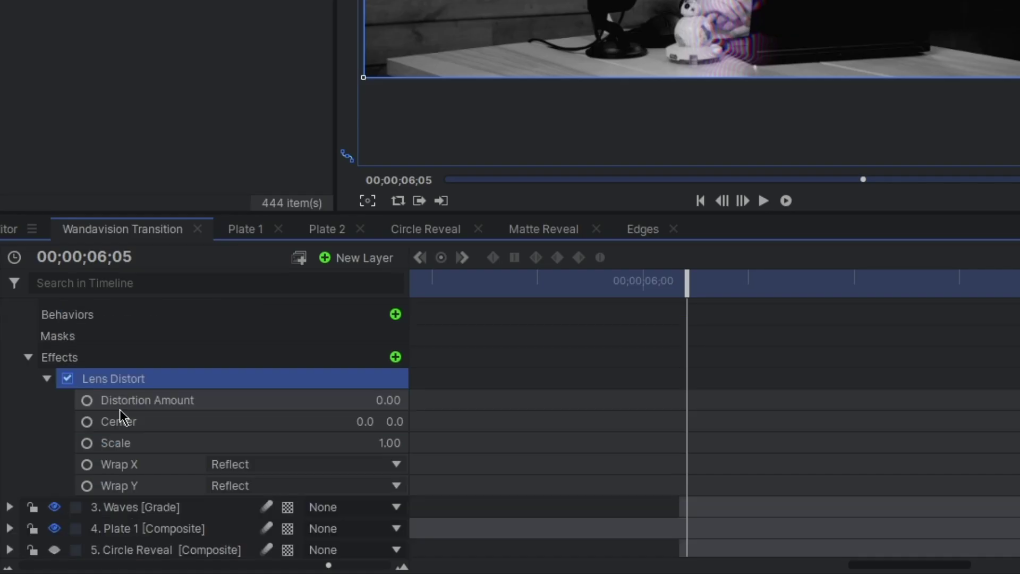
{"action": "left_click", "coordinate": [88, 401]}
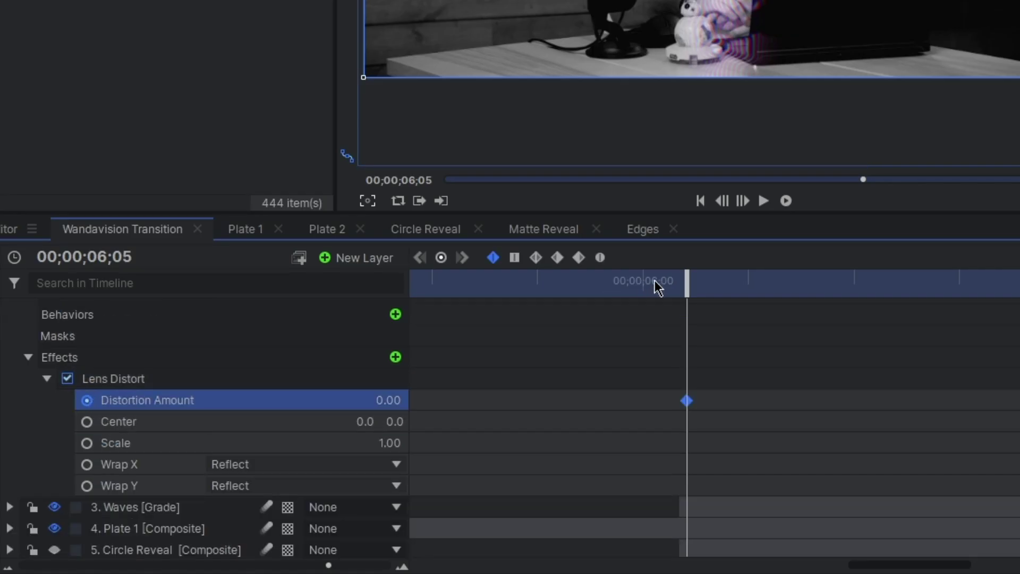
{"action": "left_click_drag", "start_coordinate": [688, 285], "coordinate": [836, 287]}
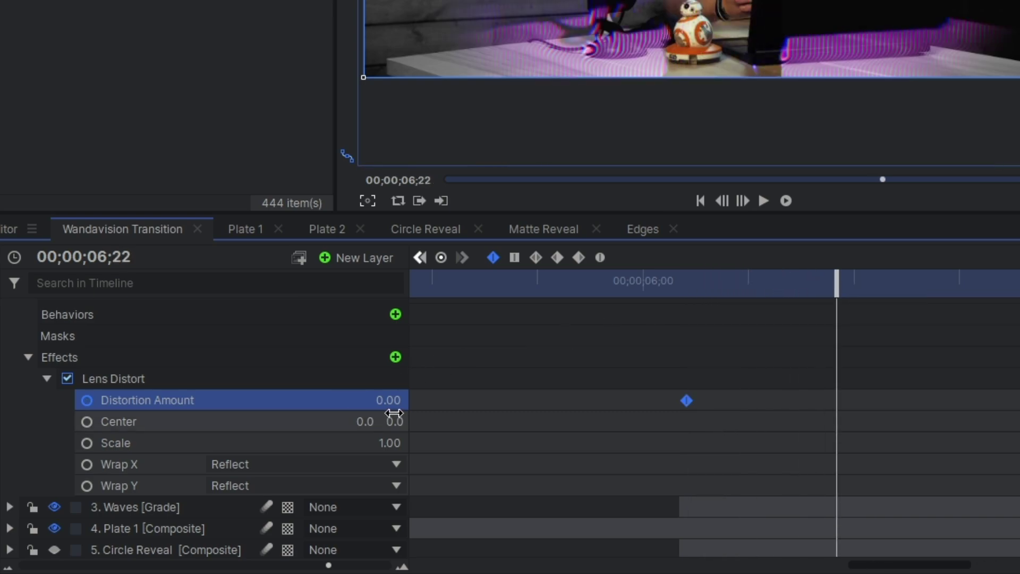
{"action": "left_click_drag", "start_coordinate": [394, 413], "coordinate": [391, 413]}
- Preview the distortion and add Set Matte using 5. Circle Reveal as source layer
{"action": "left_click_drag", "start_coordinate": [775, 296], "coordinate": [752, 295]}
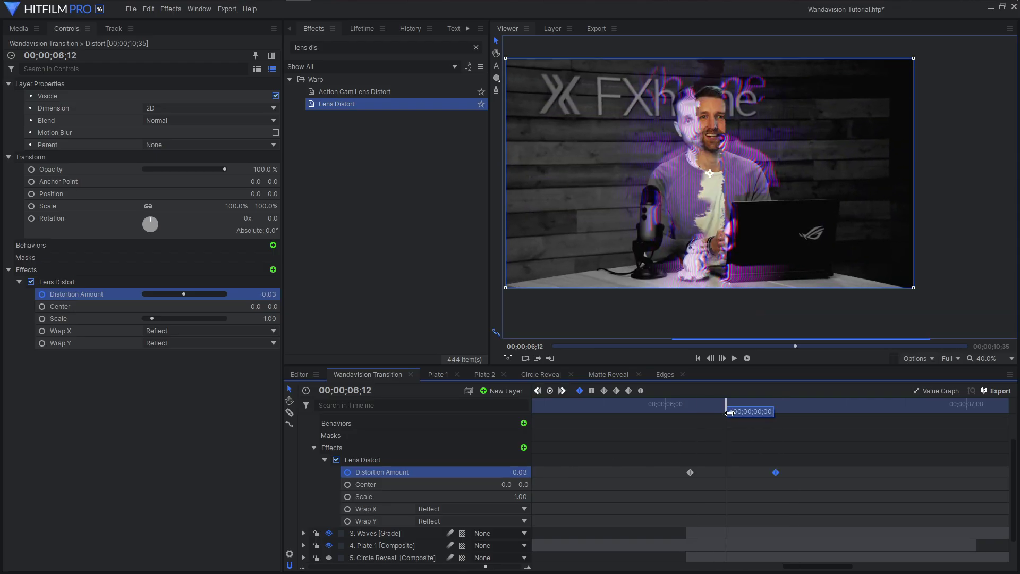
{"action": "left_click_drag", "start_coordinate": [728, 411], "coordinate": [780, 412]}
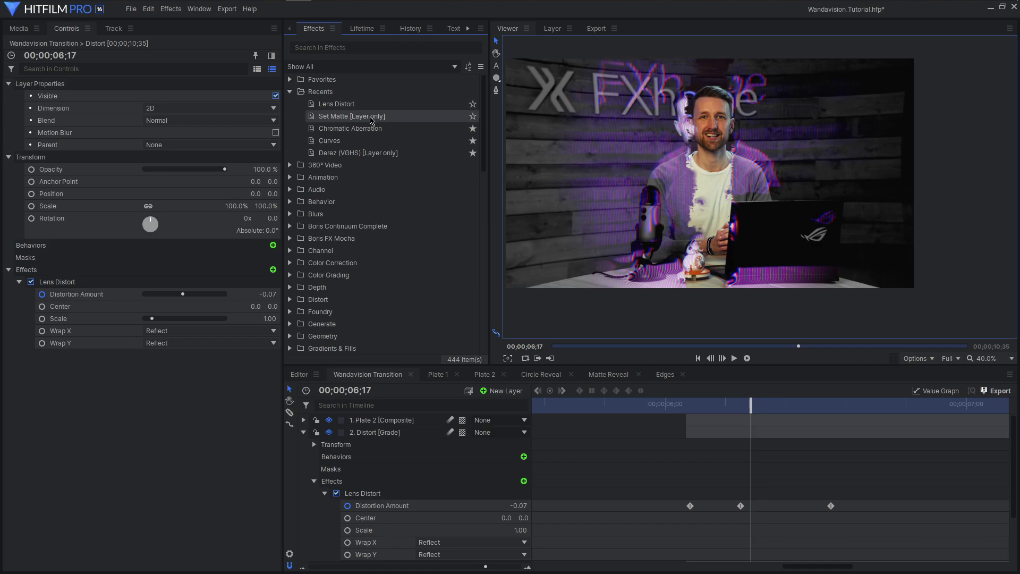
{"action": "left_click_drag", "start_coordinate": [131, 343], "coordinate": [132, 345]}
{"action": "left_click", "coordinate": [228, 367]}
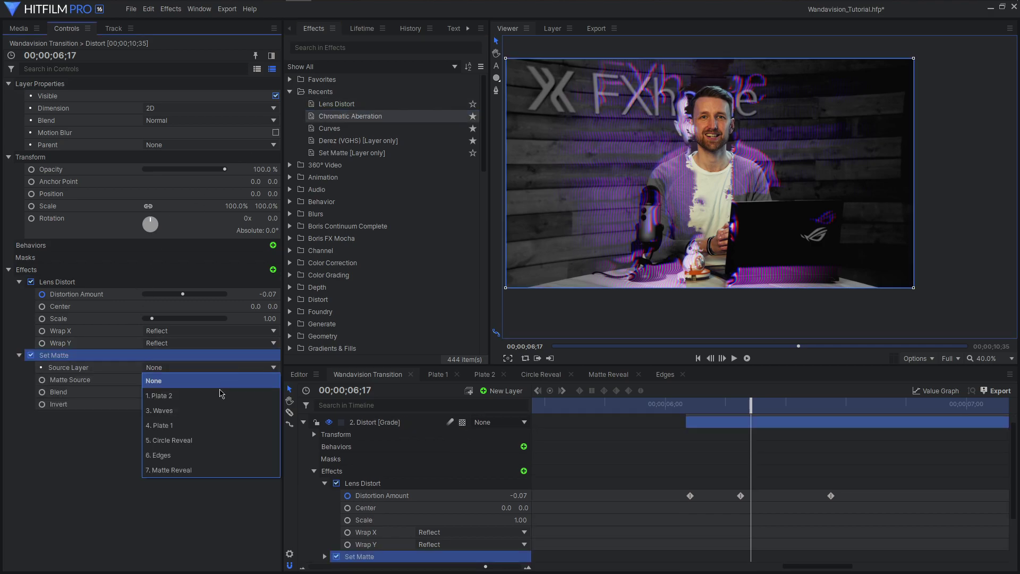
{"action": "left_click", "coordinate": [220, 449]}
- Set the matte to Luminance, Subtract blend, inverted, and blend the layer with Lighten
{"action": "left_click", "coordinate": [232, 380]}
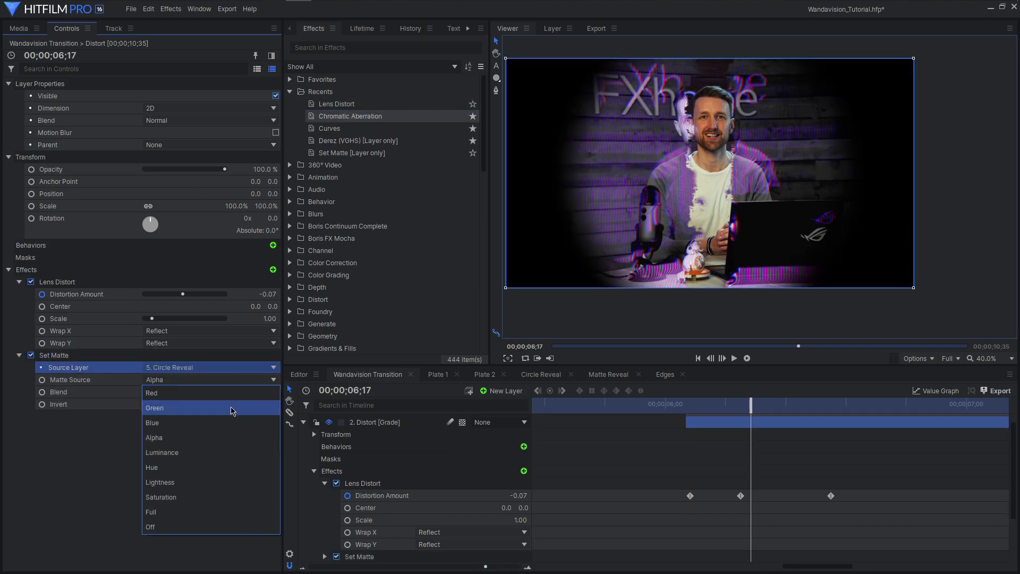
{"action": "left_click", "coordinate": [232, 458]}
{"action": "left_click", "coordinate": [239, 393]}
{"action": "left_click", "coordinate": [239, 420]}
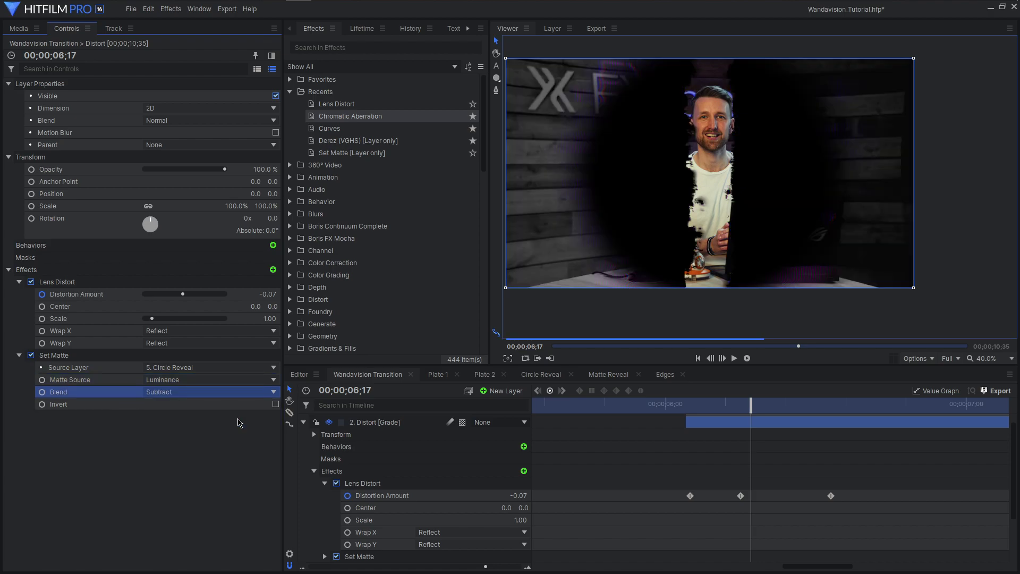
{"action": "left_click", "coordinate": [274, 404]}
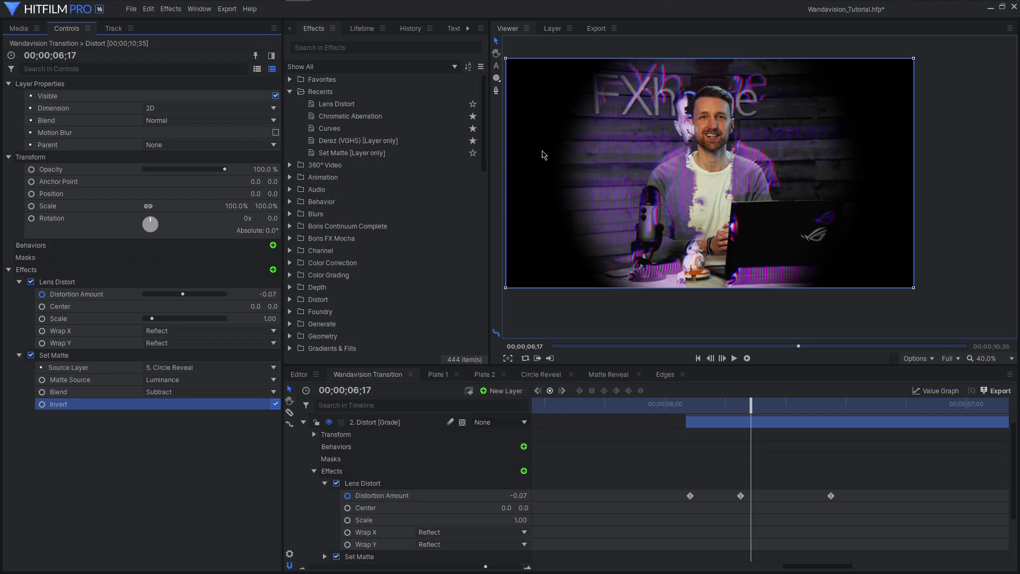
{"action": "left_click", "coordinate": [167, 121]}
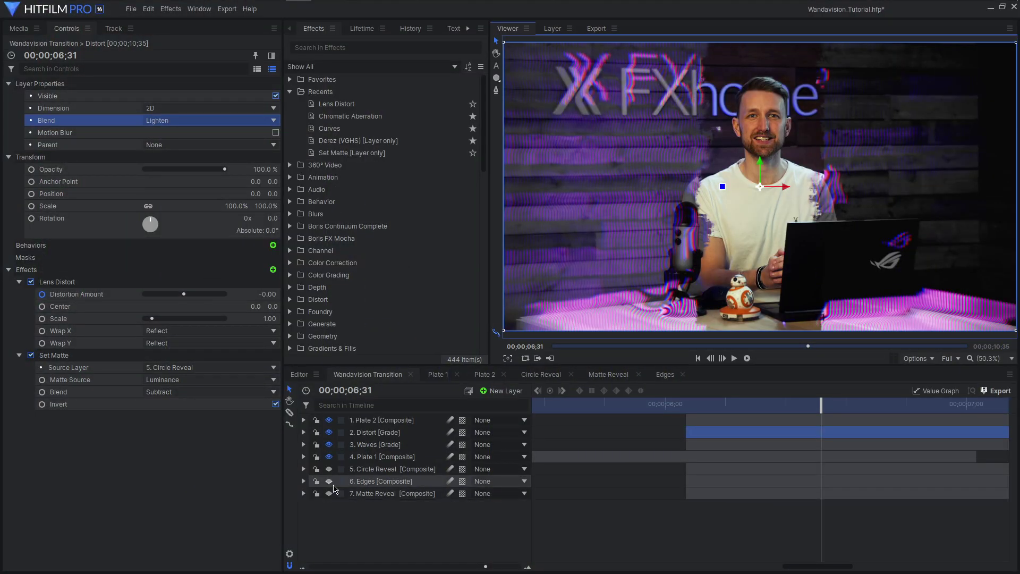
- Show Edges, move it to the top, and add Energy Distortion (37.5 px distortion, 75.0 px scale)
{"action": "left_click", "coordinate": [329, 481]}
{"action": "left_click_drag", "start_coordinate": [386, 487], "coordinate": [394, 417]}
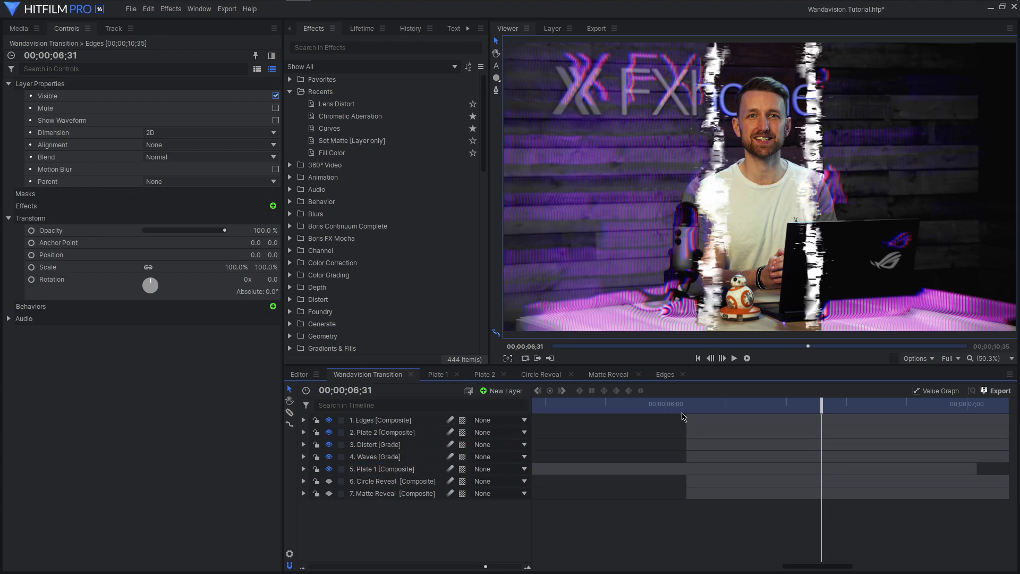
{"action": "left_click", "coordinate": [418, 424]}
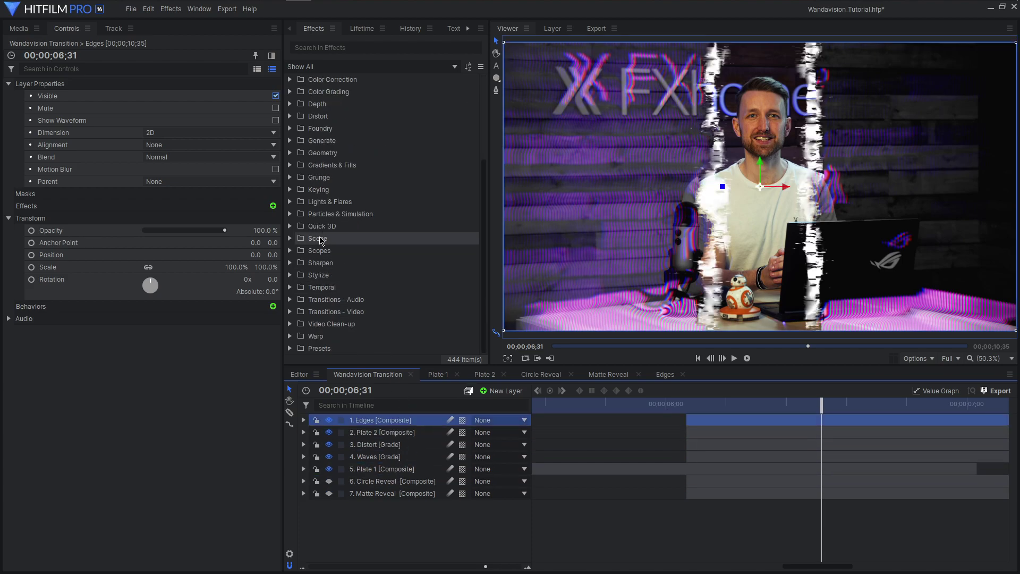
{"action": "left_click", "coordinate": [290, 117]}
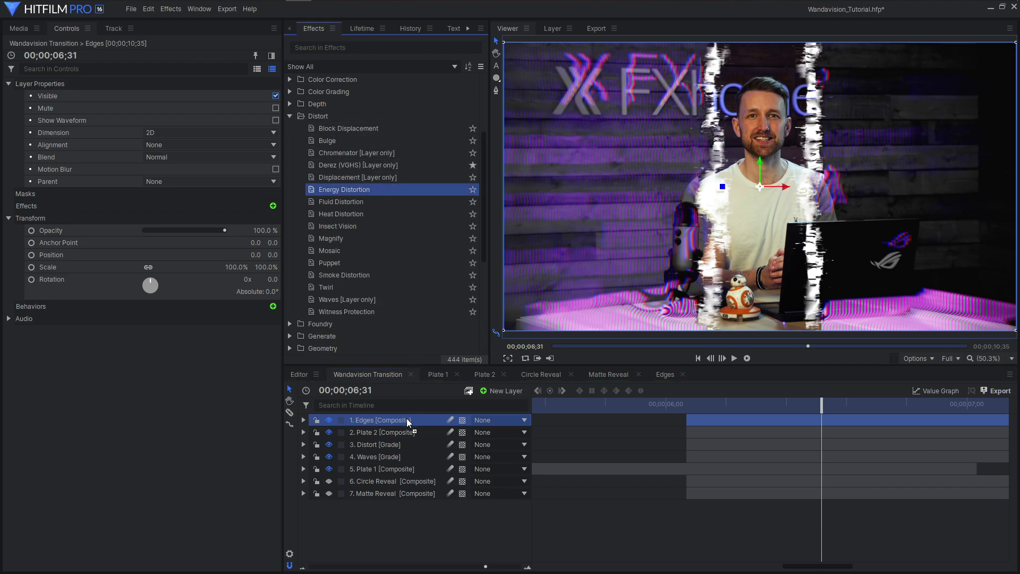
{"action": "left_click_drag", "start_coordinate": [408, 422], "coordinate": [408, 422]}
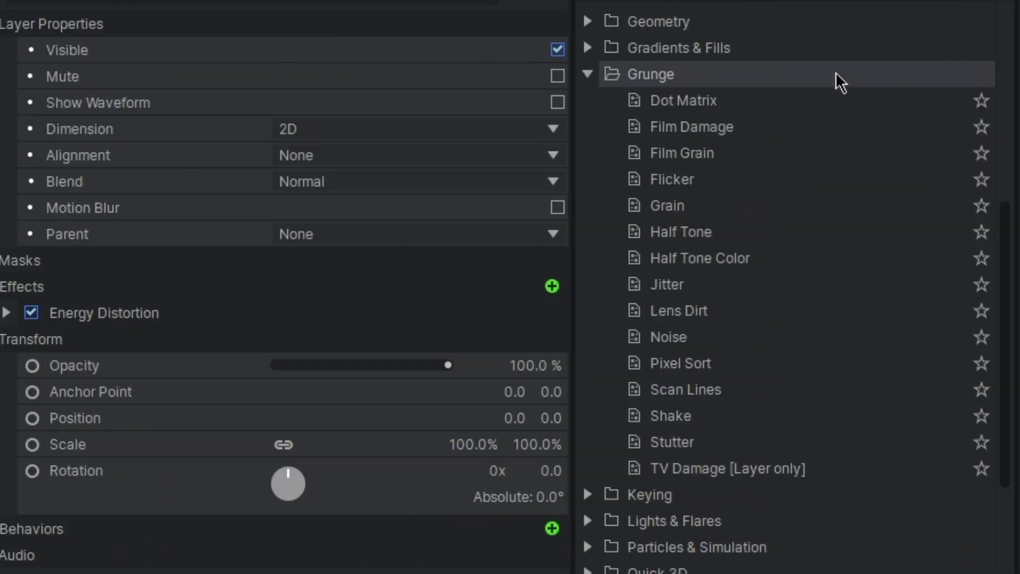
- Add Pixel Sort under Energy Distortion with sort order from Plate 1 and grouping from Plate 2
{"action": "left_click_drag", "start_coordinate": [814, 364], "coordinate": [587, 357]}
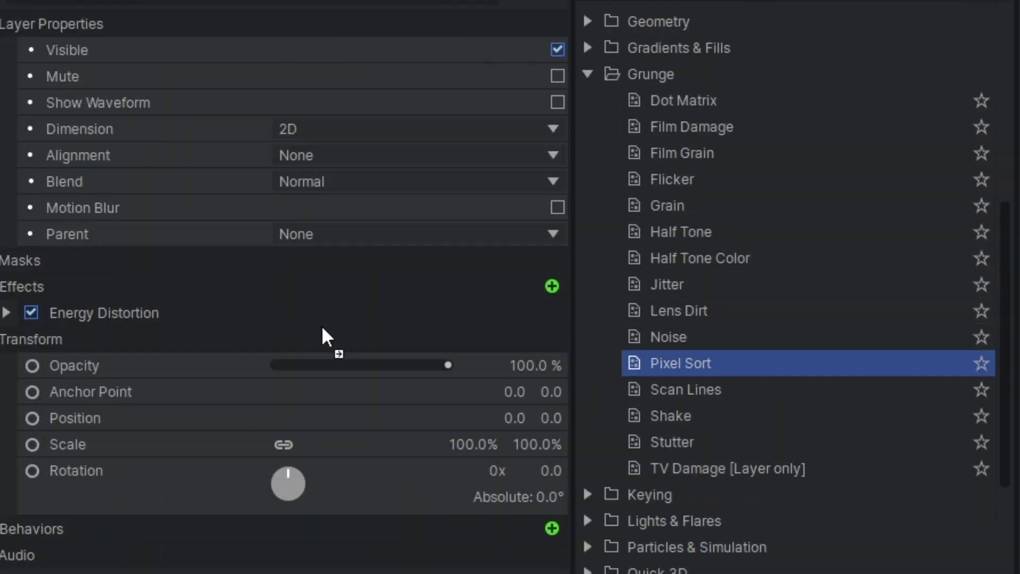
{"action": "left_click_drag", "start_coordinate": [323, 328], "coordinate": [321, 320]}
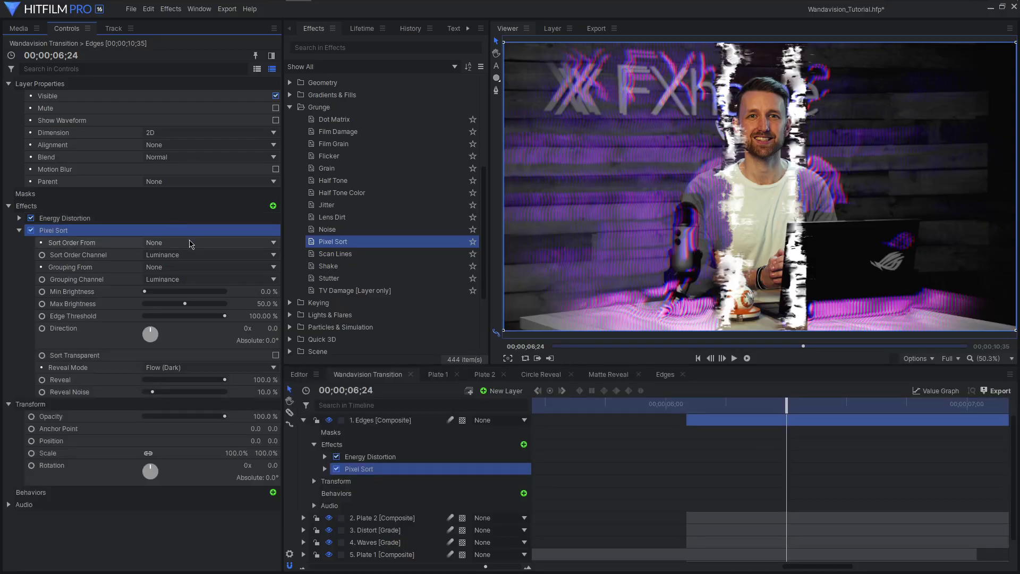
{"action": "left_click", "coordinate": [330, 365]}
{"action": "key", "text": "Escape"}
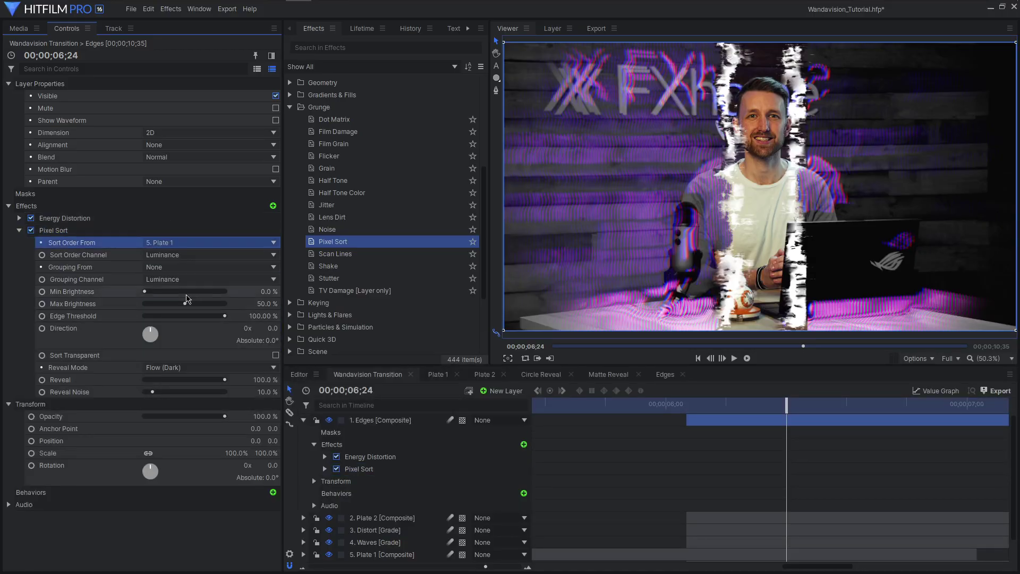
{"action": "left_click", "coordinate": [201, 271]}
{"action": "left_click", "coordinate": [213, 297]}
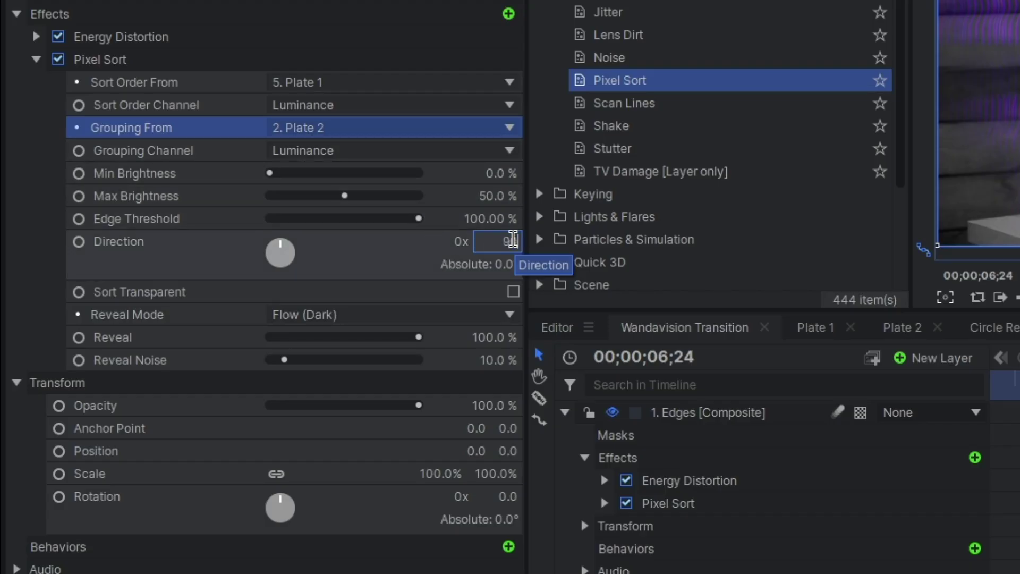
- Set Pixel Sort direction to 90, reveal mode Flow Over (Bright), and enable Sort Transparent
{"action": "left_click", "coordinate": [474, 245]}
{"action": "type", "text": "90"}
{"action": "left_click", "coordinate": [394, 262]}
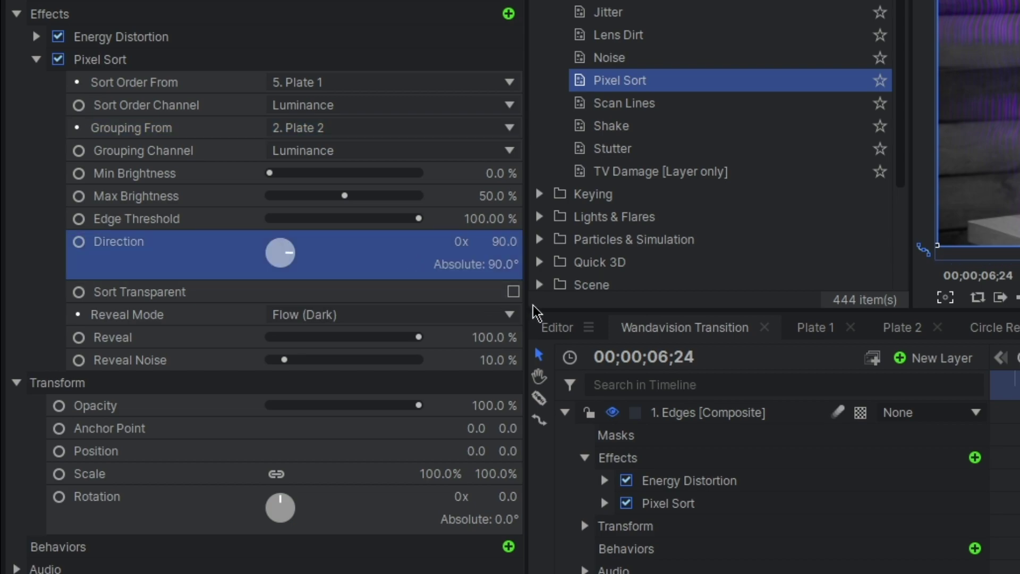
{"action": "left_click", "coordinate": [504, 318]}
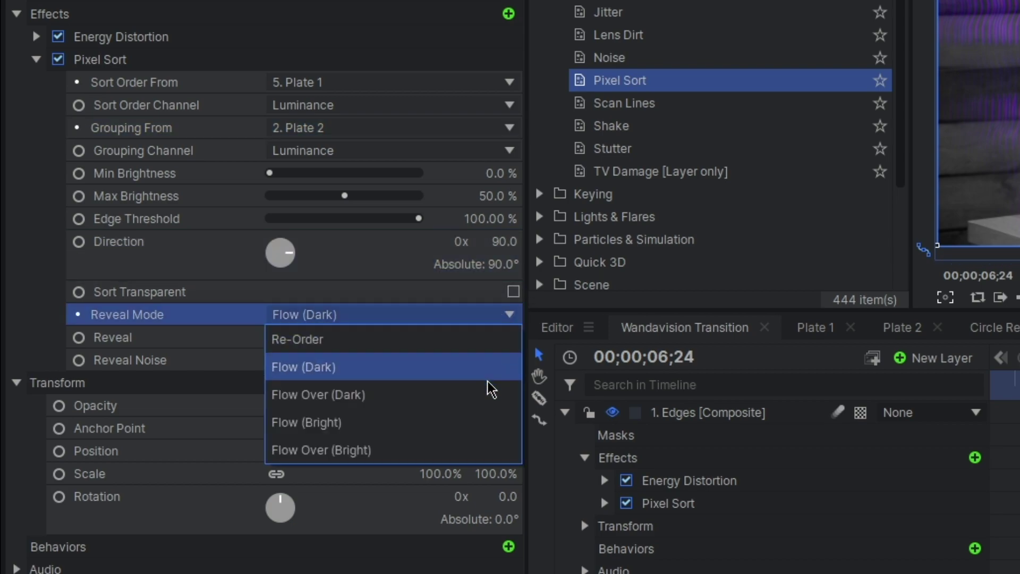
{"action": "left_click", "coordinate": [478, 444]}
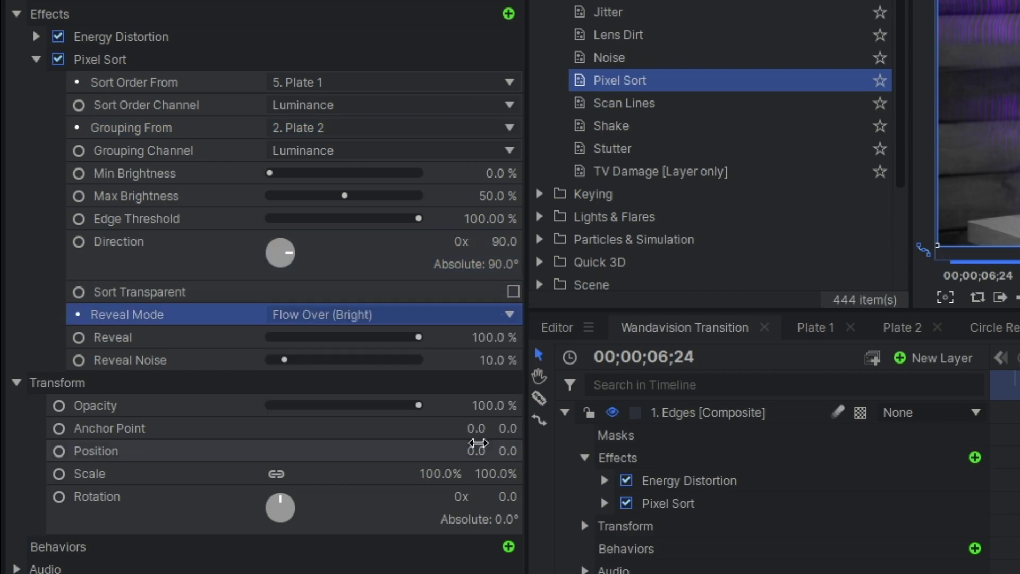
{"action": "left_click", "coordinate": [513, 291]}
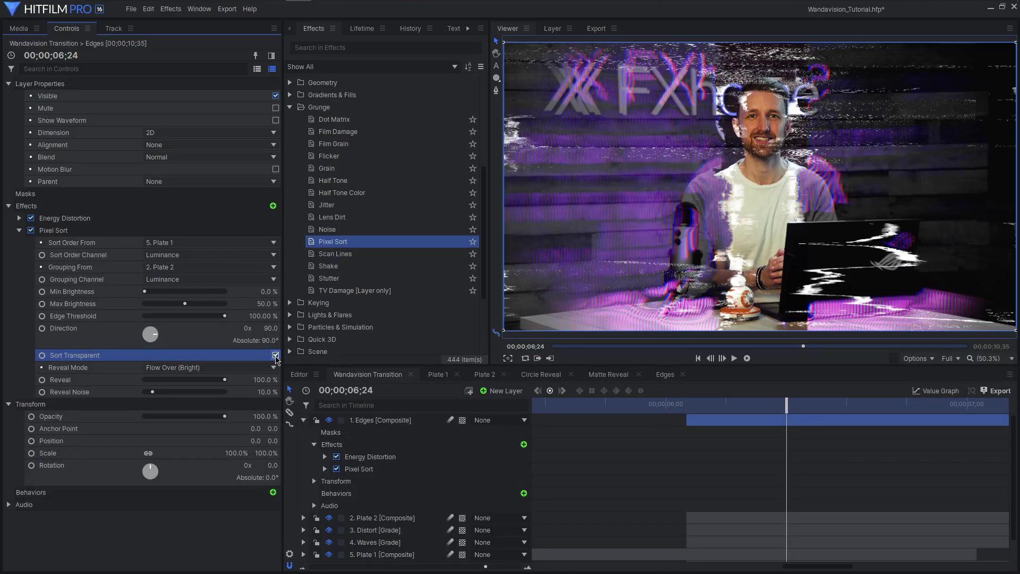
- Set the sort brightness range to 14%–75% and the grouping channel to Red
{"action": "left_click_drag", "start_coordinate": [188, 304], "coordinate": [156, 295]}
{"action": "left_click_drag", "start_coordinate": [167, 303], "coordinate": [206, 303]}
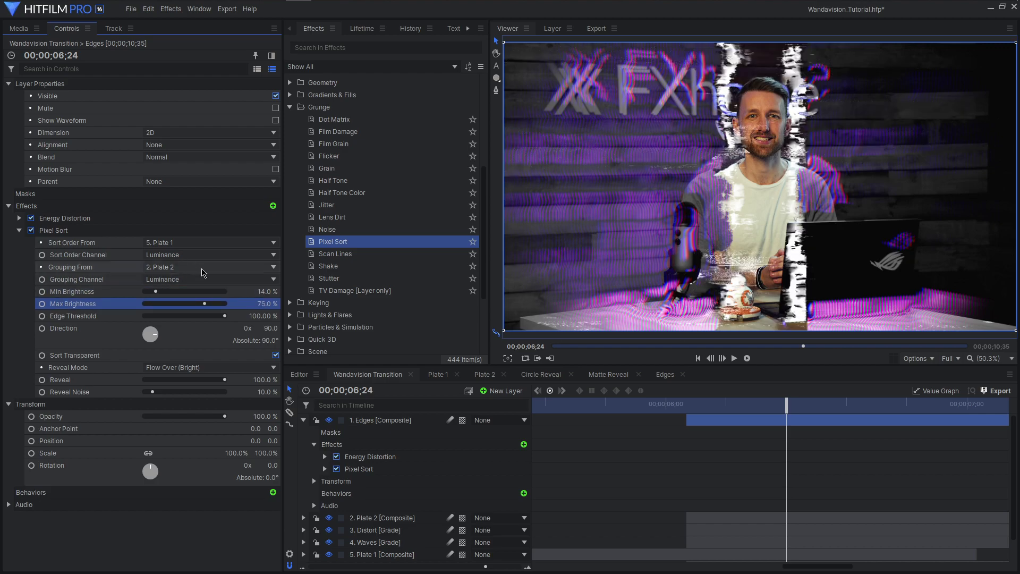
{"action": "left_click", "coordinate": [211, 279]}
{"action": "left_click", "coordinate": [212, 322]}
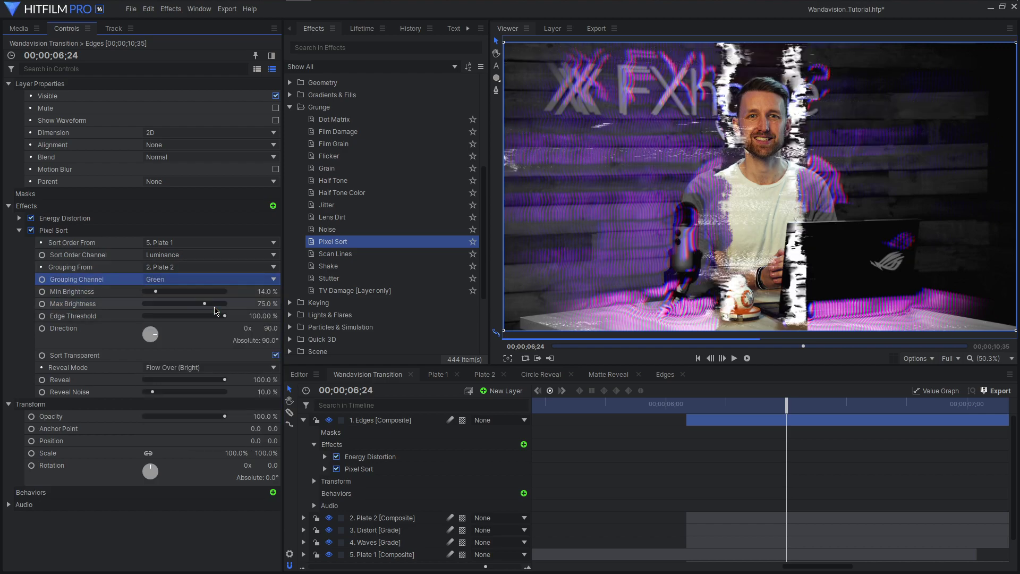
{"action": "left_click", "coordinate": [213, 279]}
{"action": "left_click", "coordinate": [212, 301]}
- Add Lightsword Ultra (Glow Only) with the Red preset, inner glow 15 px, outer glow 215 px
{"action": "left_click_drag", "start_coordinate": [786, 405], "coordinate": [830, 425]}
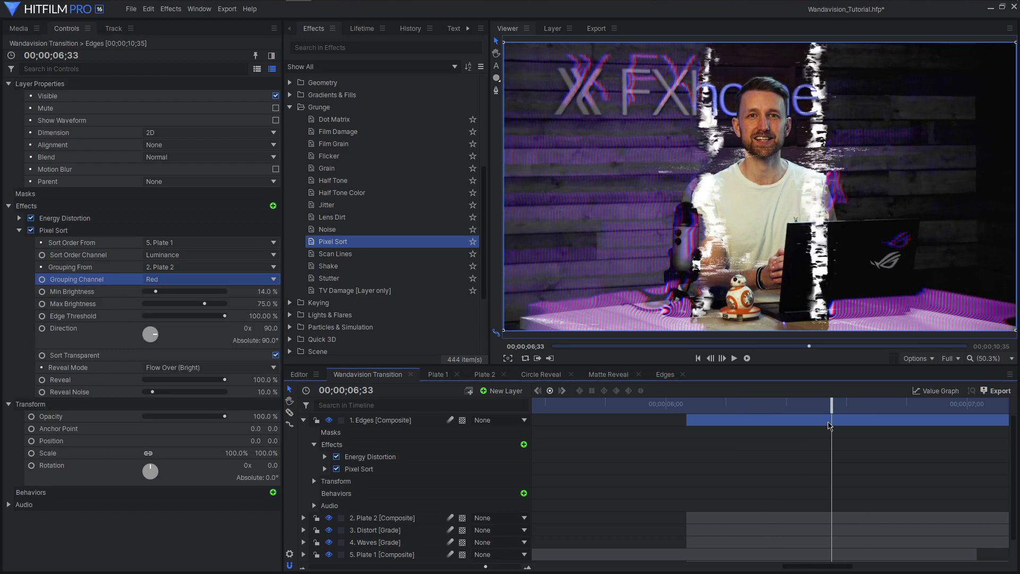
{"action": "scroll", "coordinate": [393, 255], "scroll_direction": "up", "scroll_amount": 10}
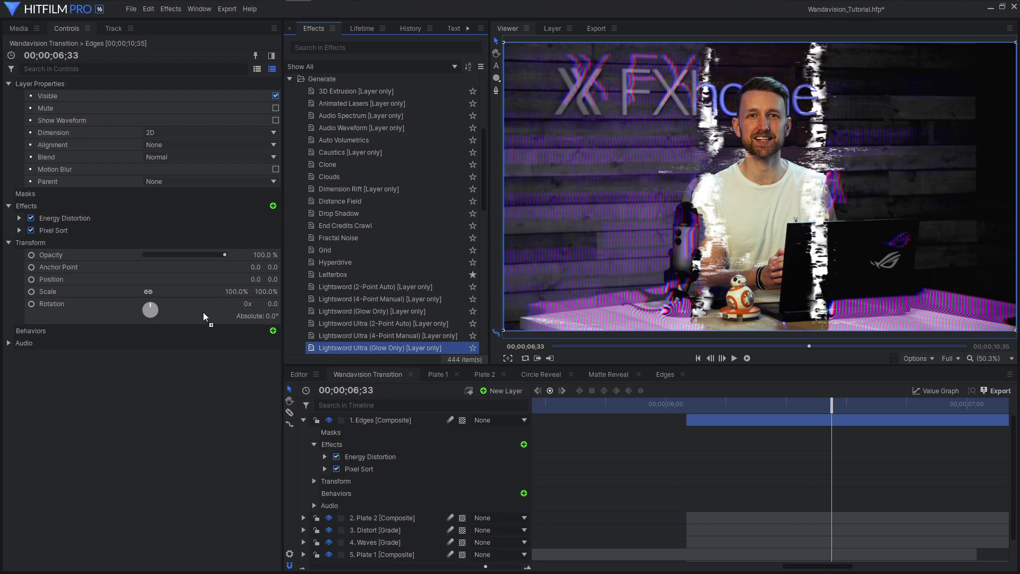
{"action": "left_click_drag", "start_coordinate": [164, 326], "coordinate": [164, 325]}
{"action": "left_click", "coordinate": [213, 254]}
{"action": "left_click", "coordinate": [209, 383]}
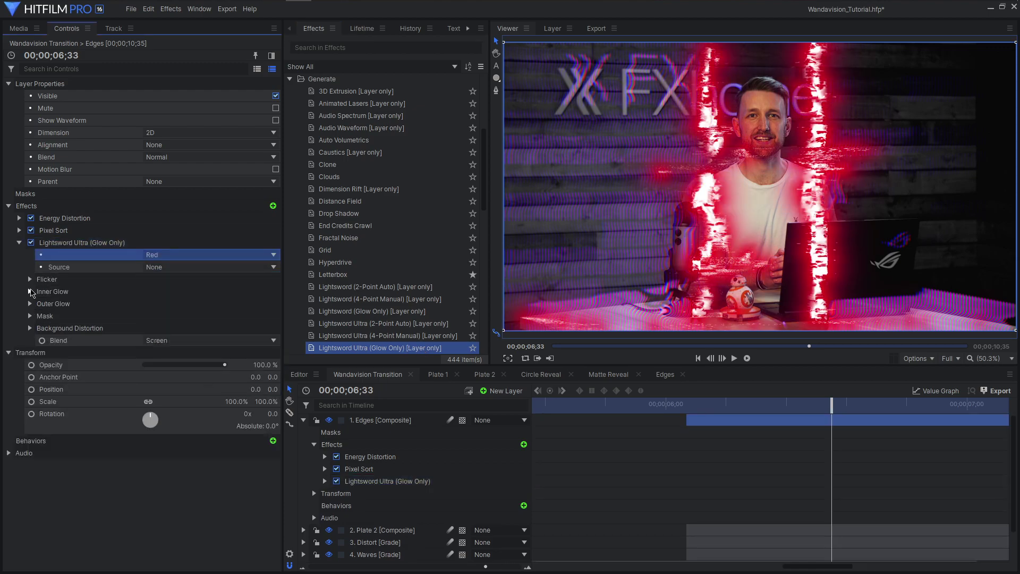
{"action": "left_click", "coordinate": [30, 291]}
{"action": "left_click_drag", "start_coordinate": [159, 307], "coordinate": [170, 305]}
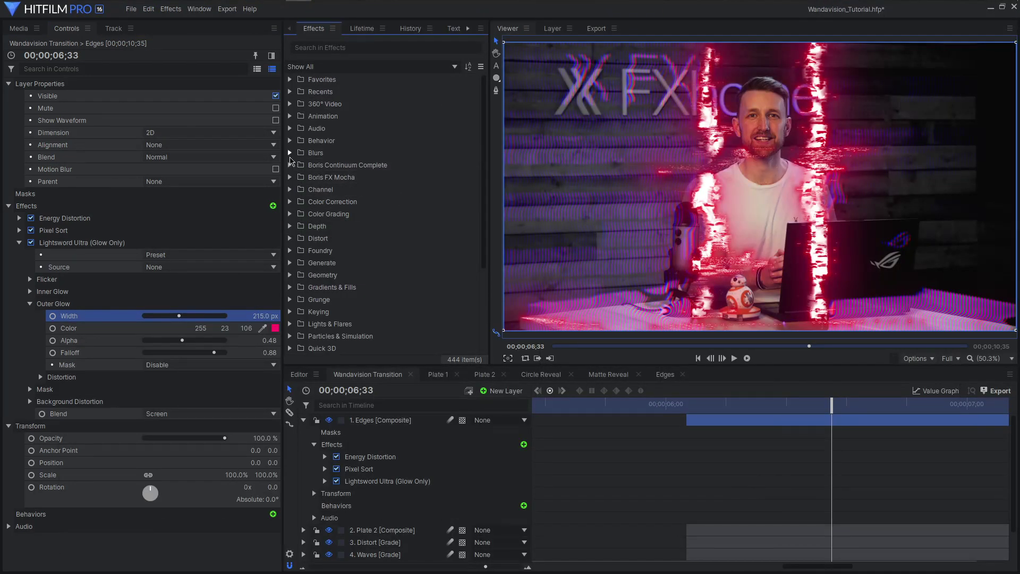
- Add the Blurs > Diffuse effect to the Edges layer
{"action": "left_click", "coordinate": [315, 153]}
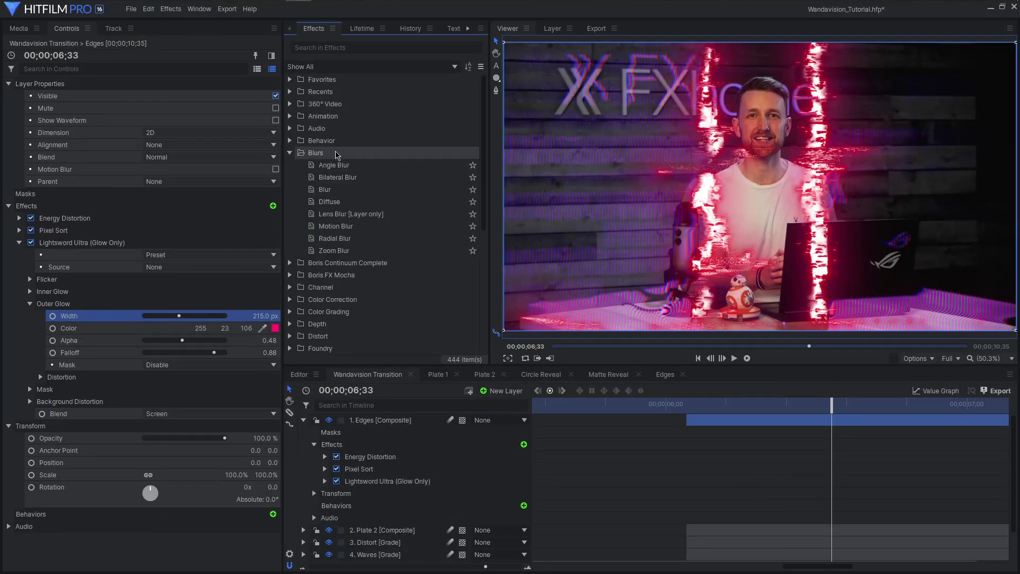
{"action": "left_click", "coordinate": [378, 202]}
{"action": "left_click_drag", "start_coordinate": [299, 246], "coordinate": [372, 451]}
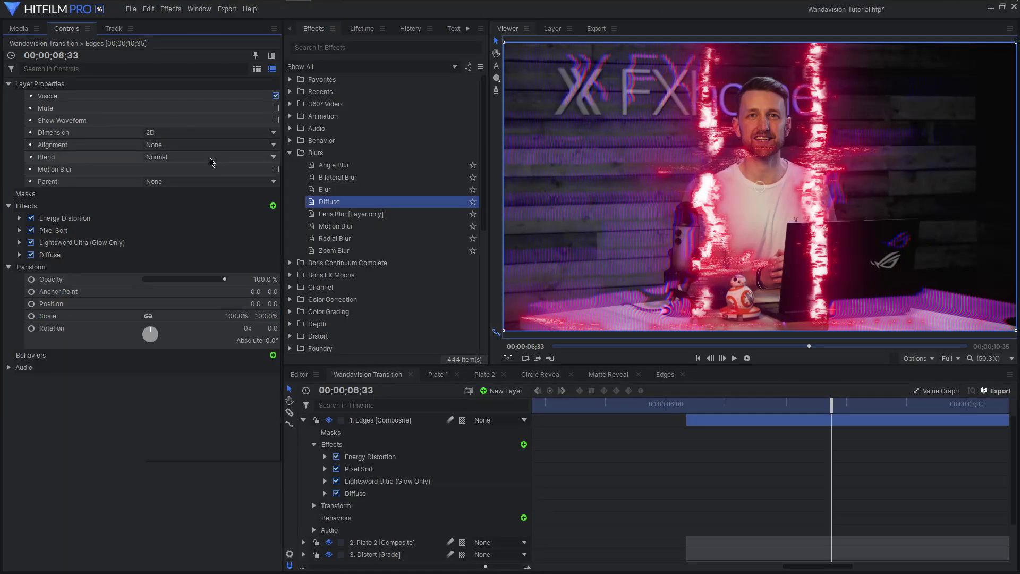
- Set the Edges layer to Screen blend and duplicate it with Ctrl+D
{"action": "left_click", "coordinate": [212, 157]}
{"action": "left_click", "coordinate": [165, 274]}
{"action": "key", "text": "ctrl+d"}
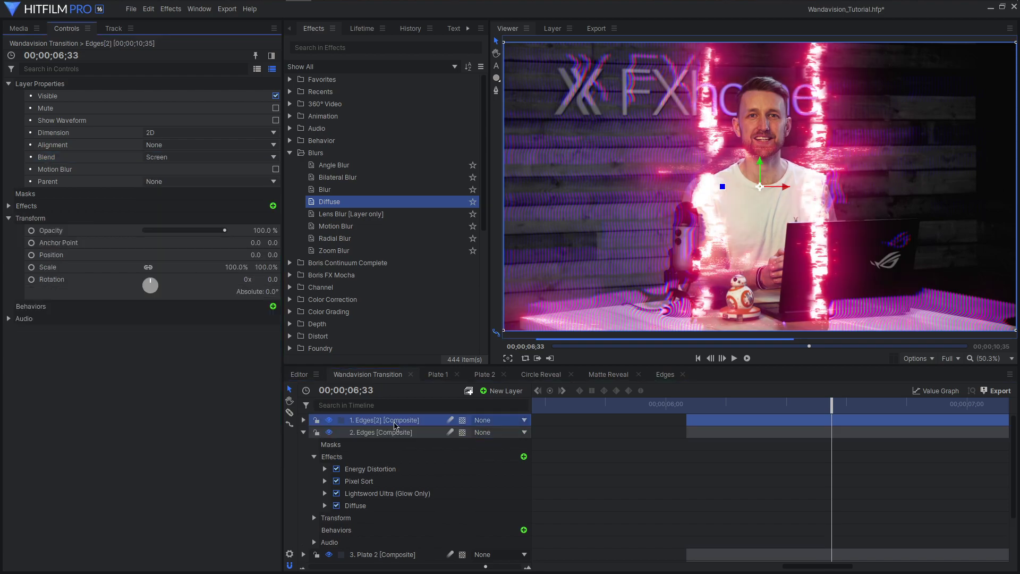
- Set the Pixel Sort direction on Edges[2] to -90
{"action": "left_click", "coordinate": [303, 432]}
{"action": "left_click", "coordinate": [8, 206]}
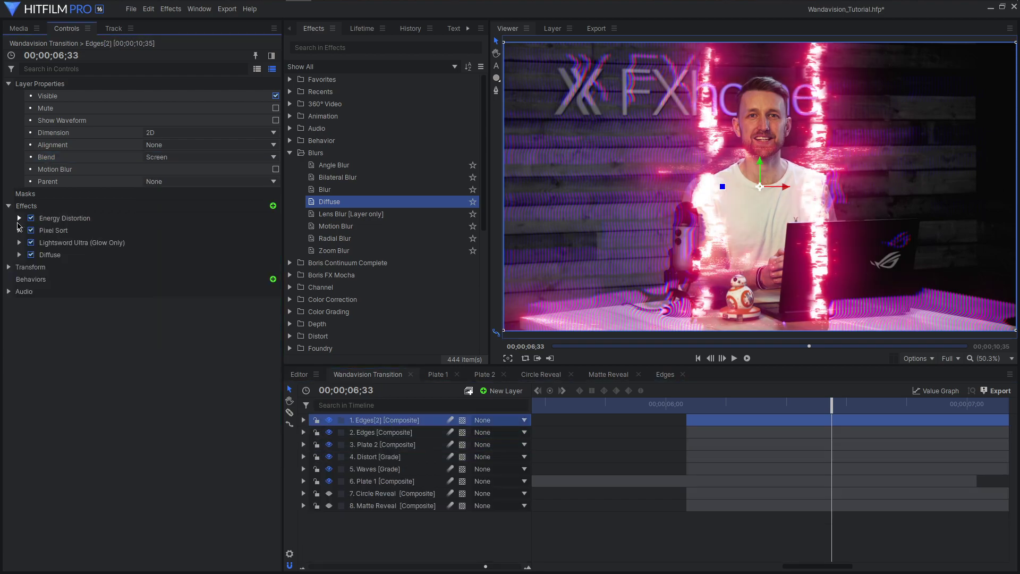
{"action": "left_click", "coordinate": [19, 230]}
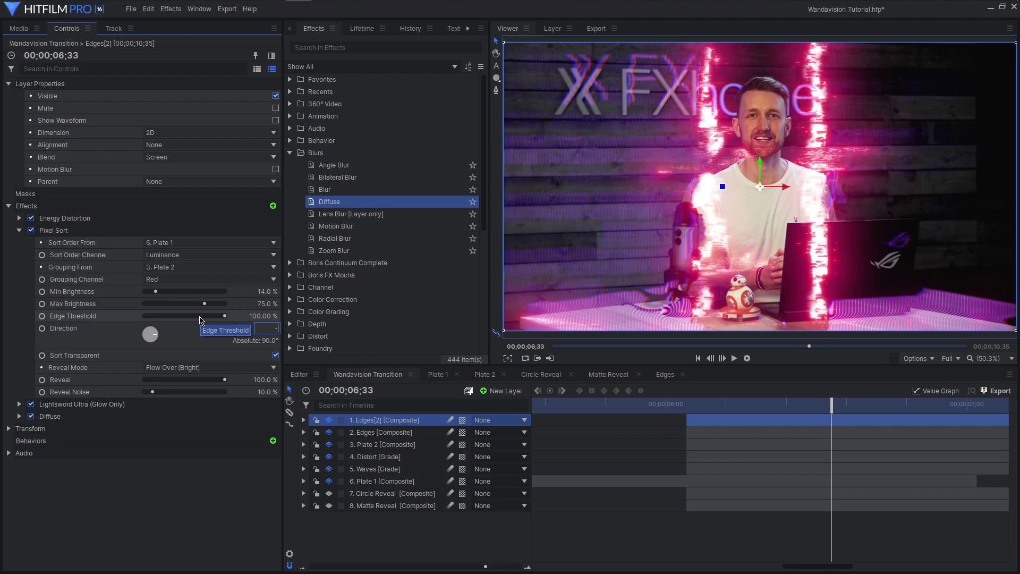
{"action": "type", "text": "-90"}
{"action": "key", "text": "Return"}
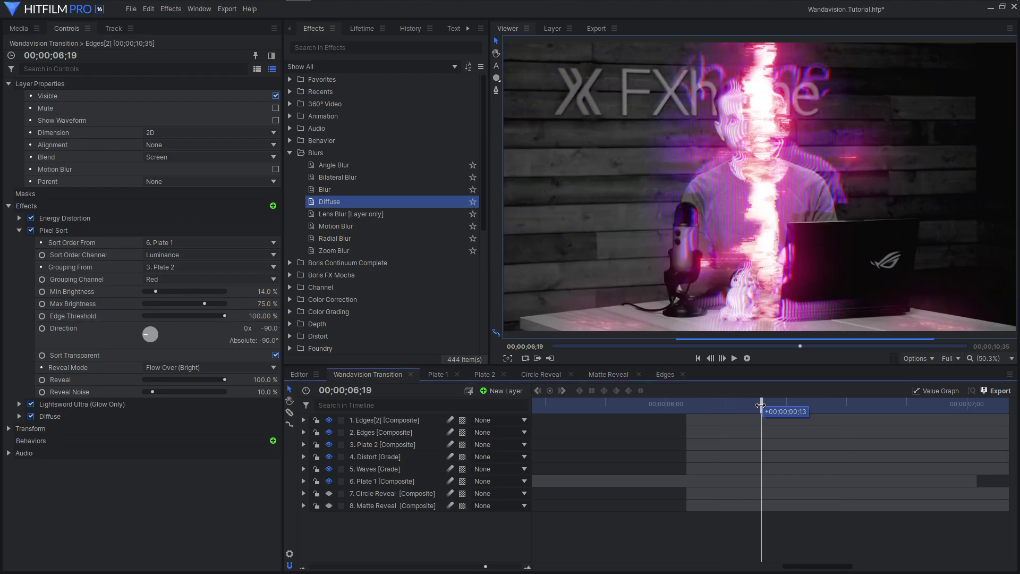